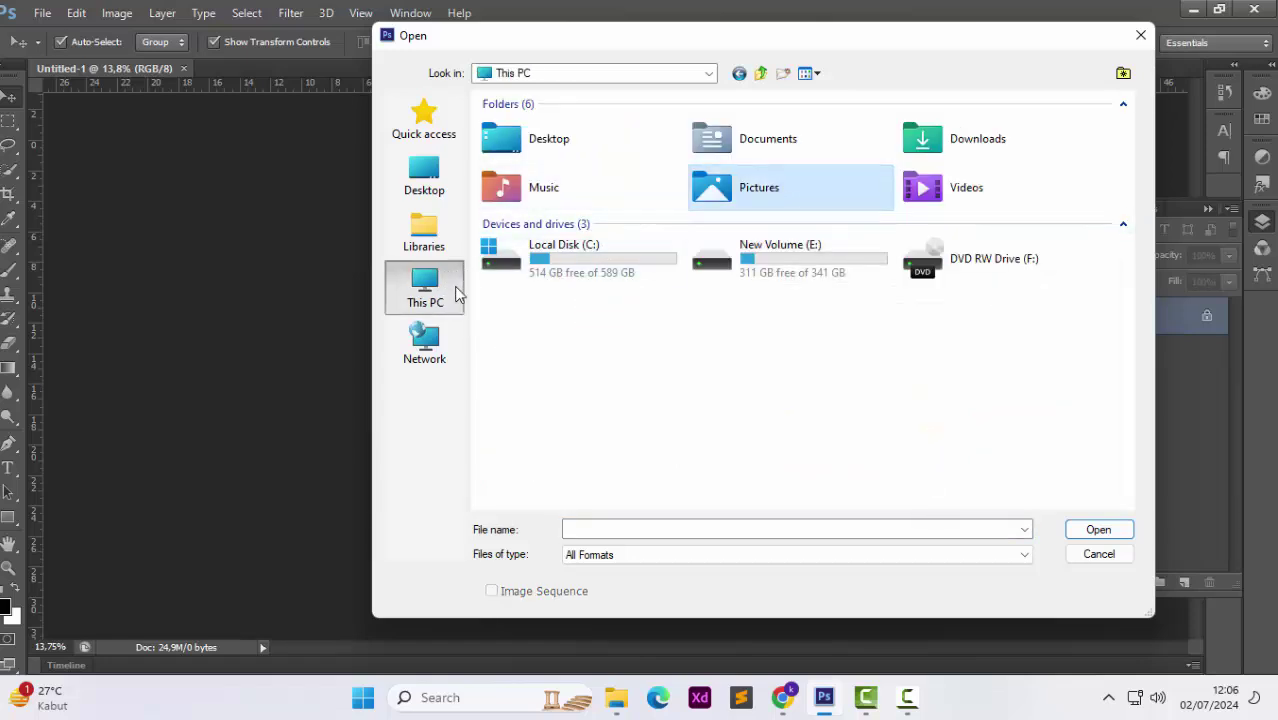
Open the green stadium image ed688745f3d9418d3c4b6983cc368e83 from the Downloads folder.
click(424, 232)
click(440, 190)
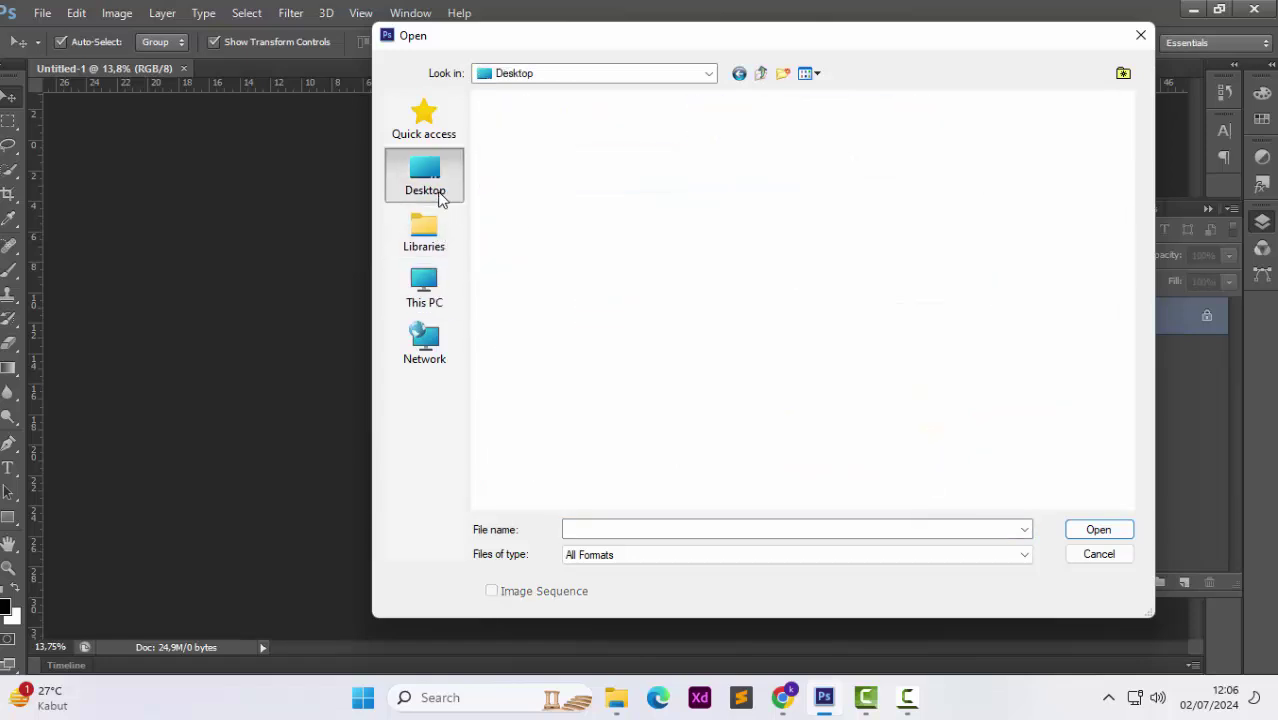
click(432, 288)
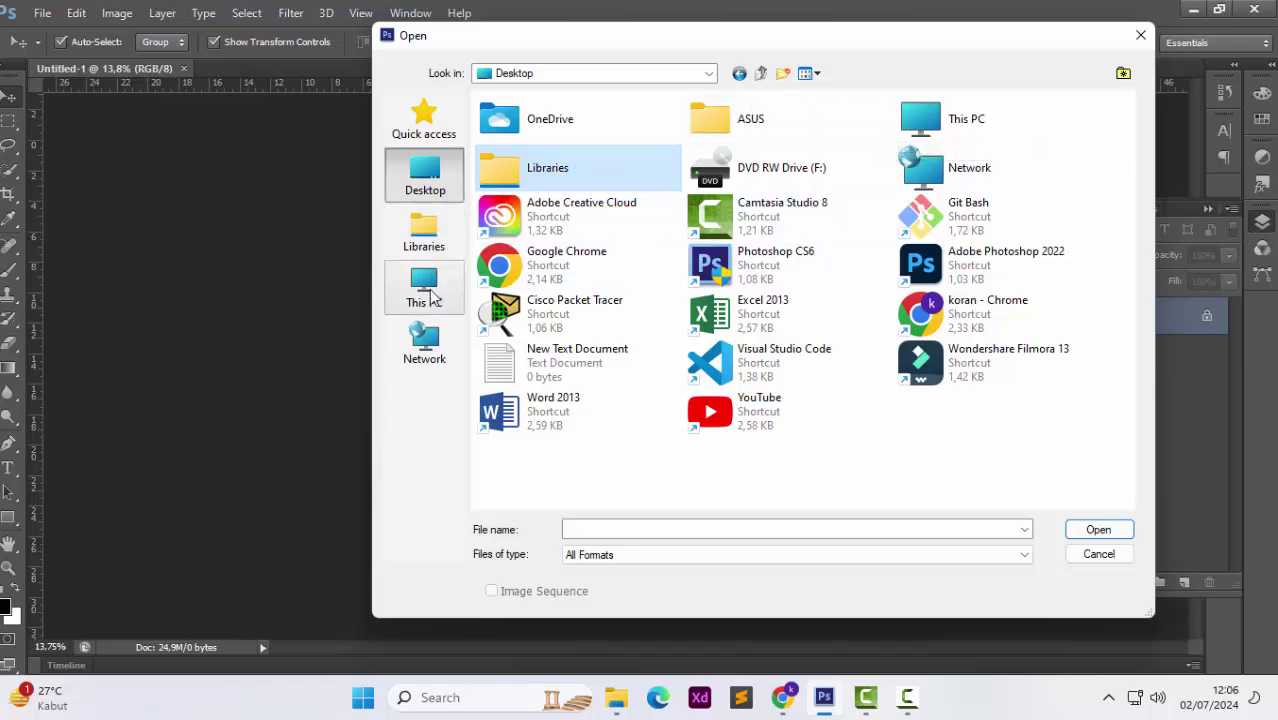
double_click(1050, 137)
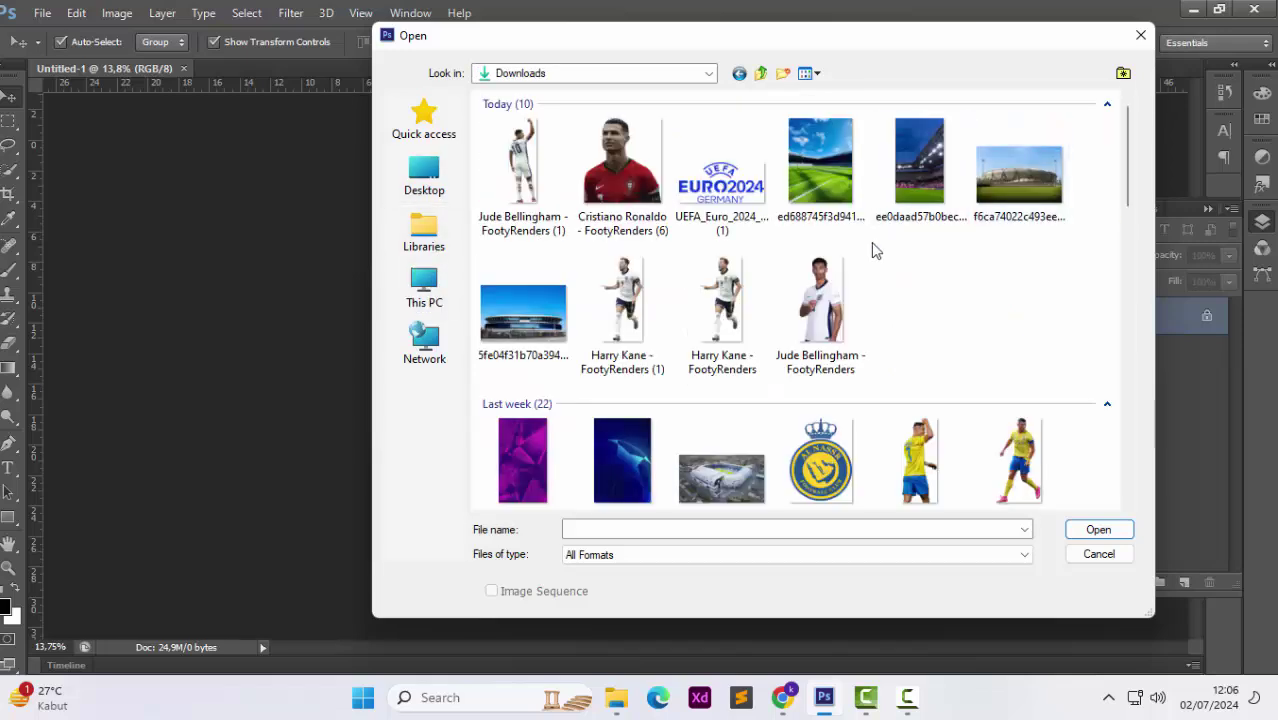
double_click(843, 217)
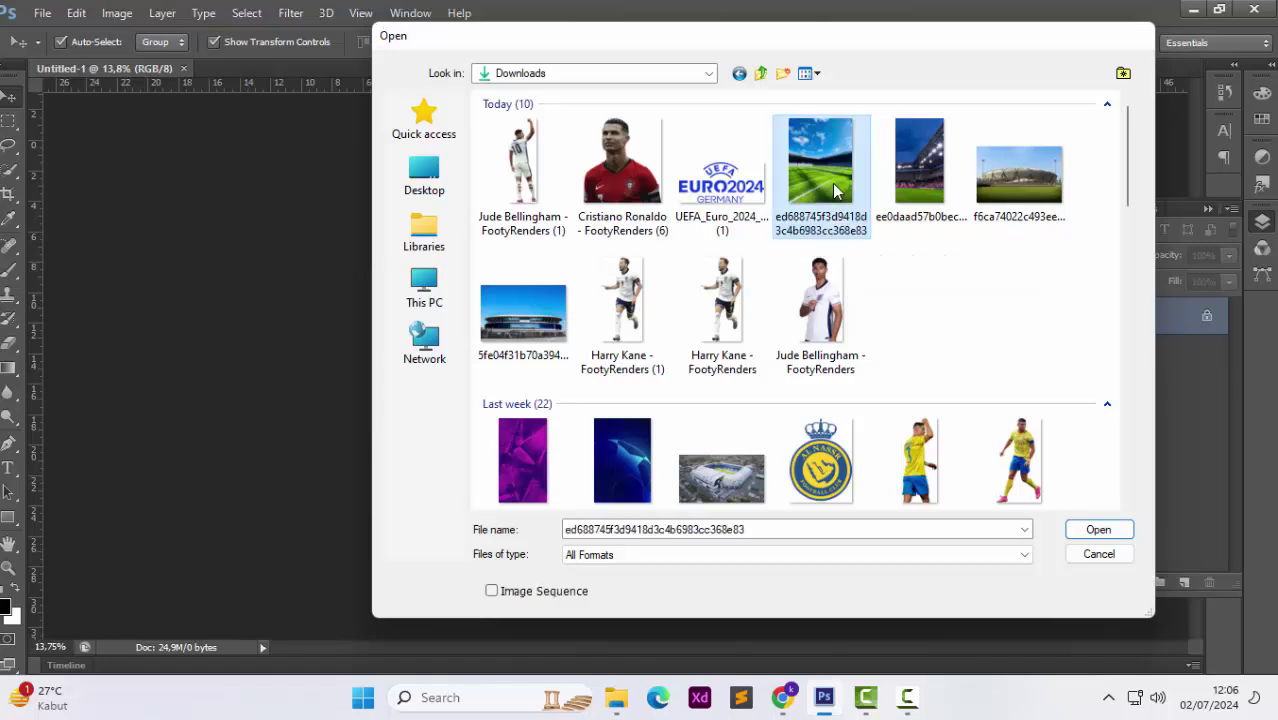
Bring the stadium image into Untitled-1 as a new layer and scale it to cover the whole canvas.
drag(698, 370, 528, 212)
drag(548, 264, 797, 594)
key(Return)
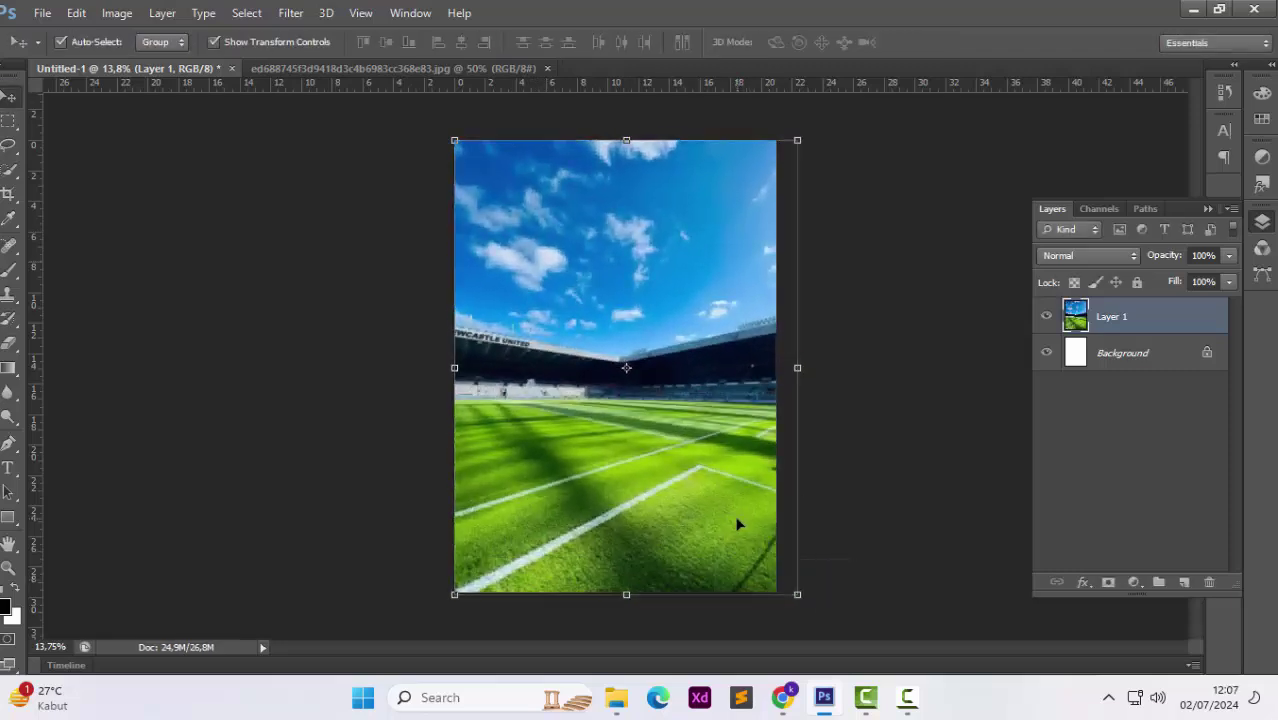
click(387, 42)
key(ctrl+d)
click(356, 232)
scroll(668, 360, up, 1)
scroll(670, 360, up, 1)
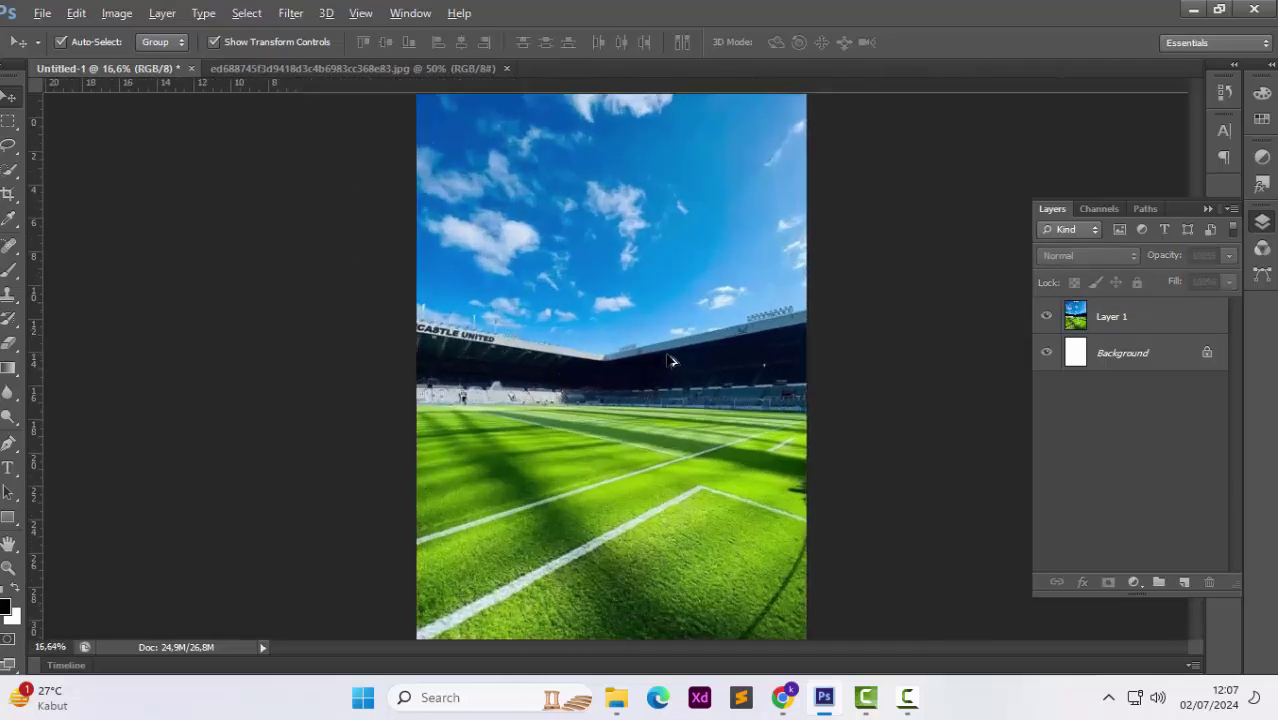
scroll(668, 361, up, 1)
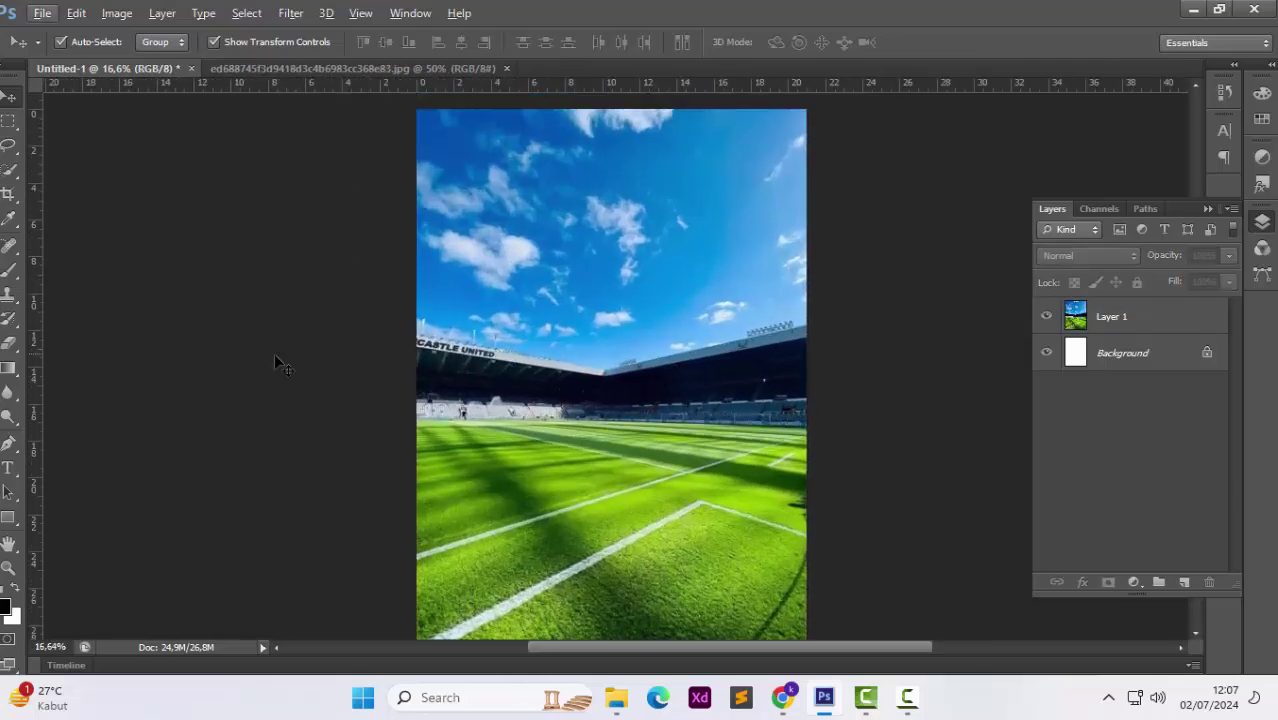
Outline the sky above the stadium roofline on Layer 1 with the Polygonal Lasso, delete it, and deselect.
right_click(10, 153)
click(90, 163)
click(1158, 318)
scroll(430, 350, up, 3)
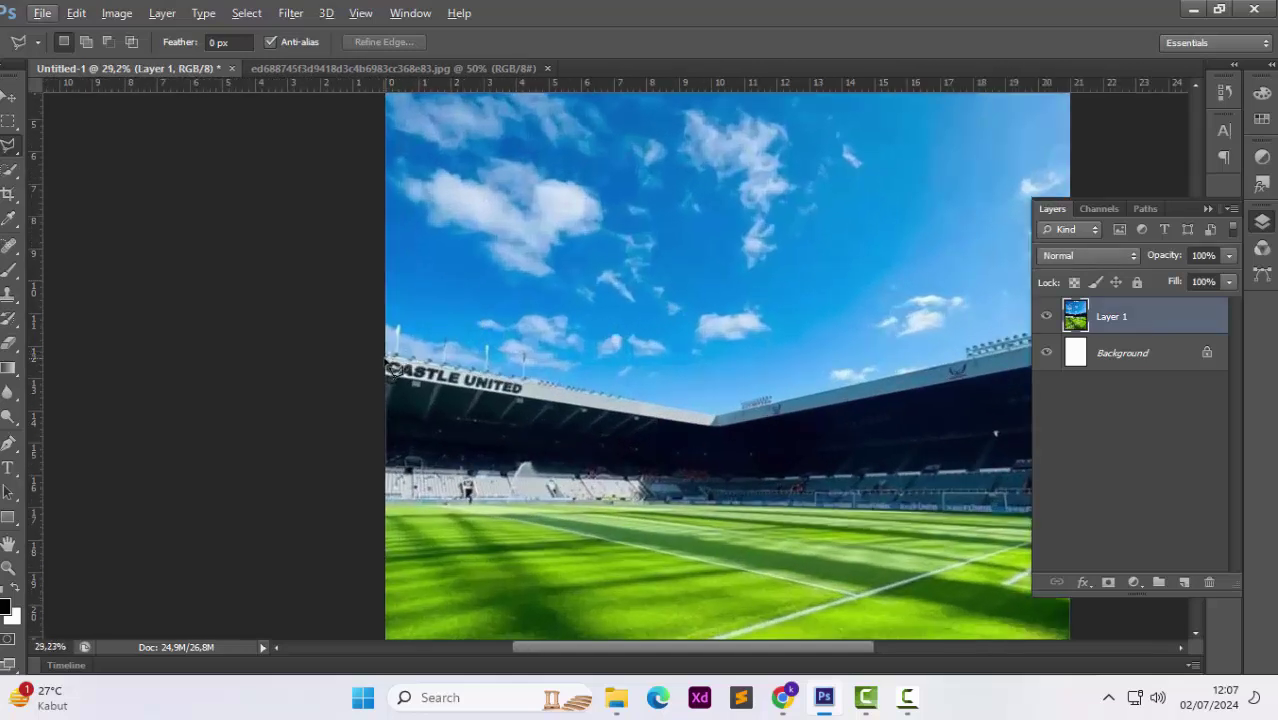
click(393, 367)
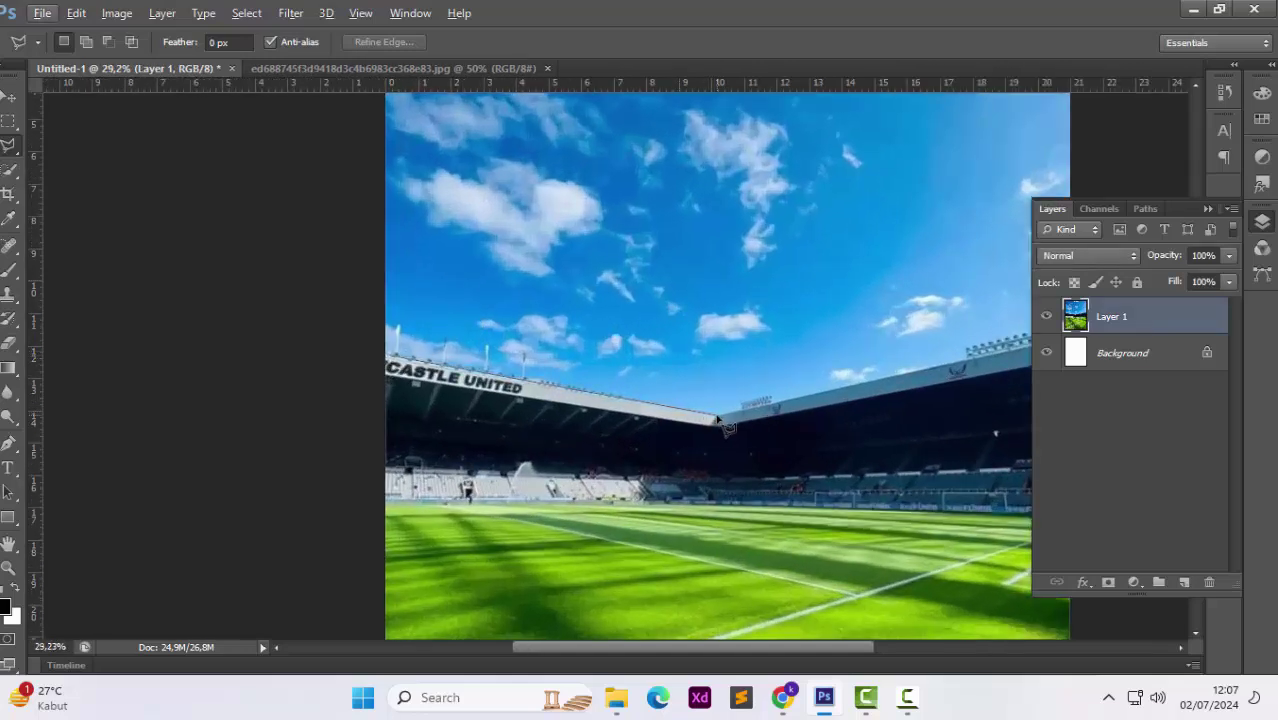
click(717, 419)
scroll(1125, 321, right, 3)
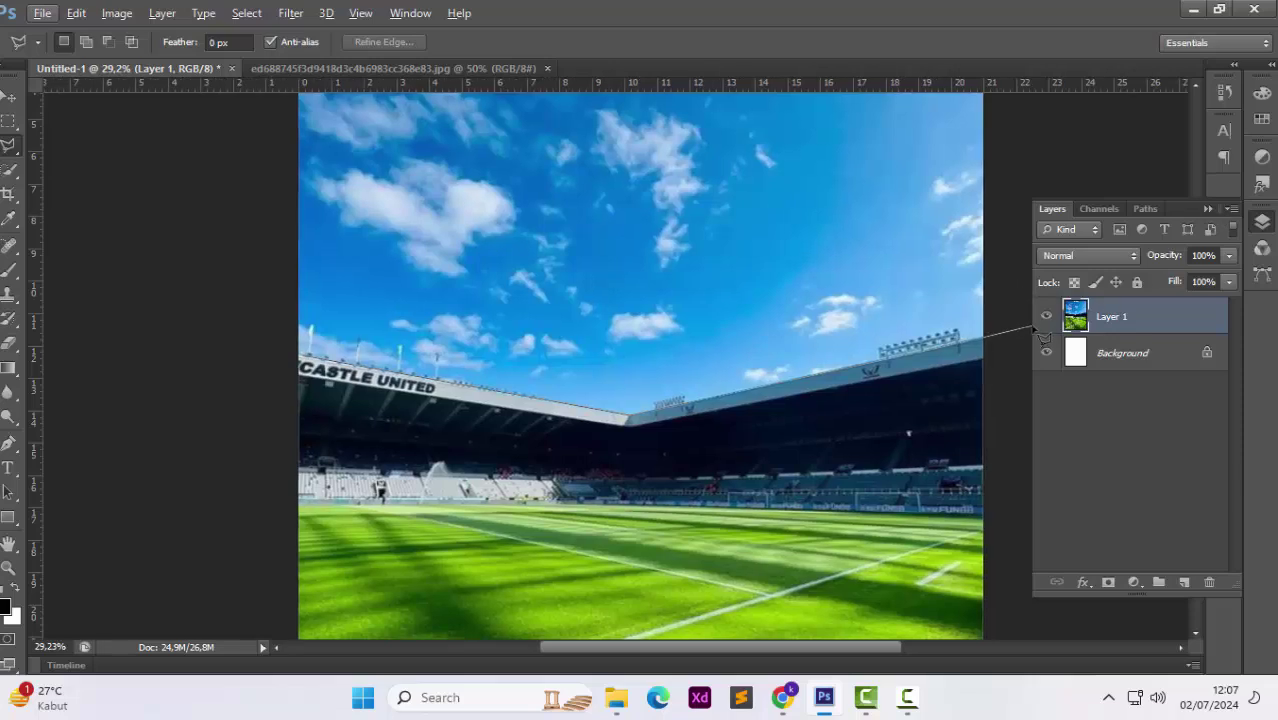
click(996, 340)
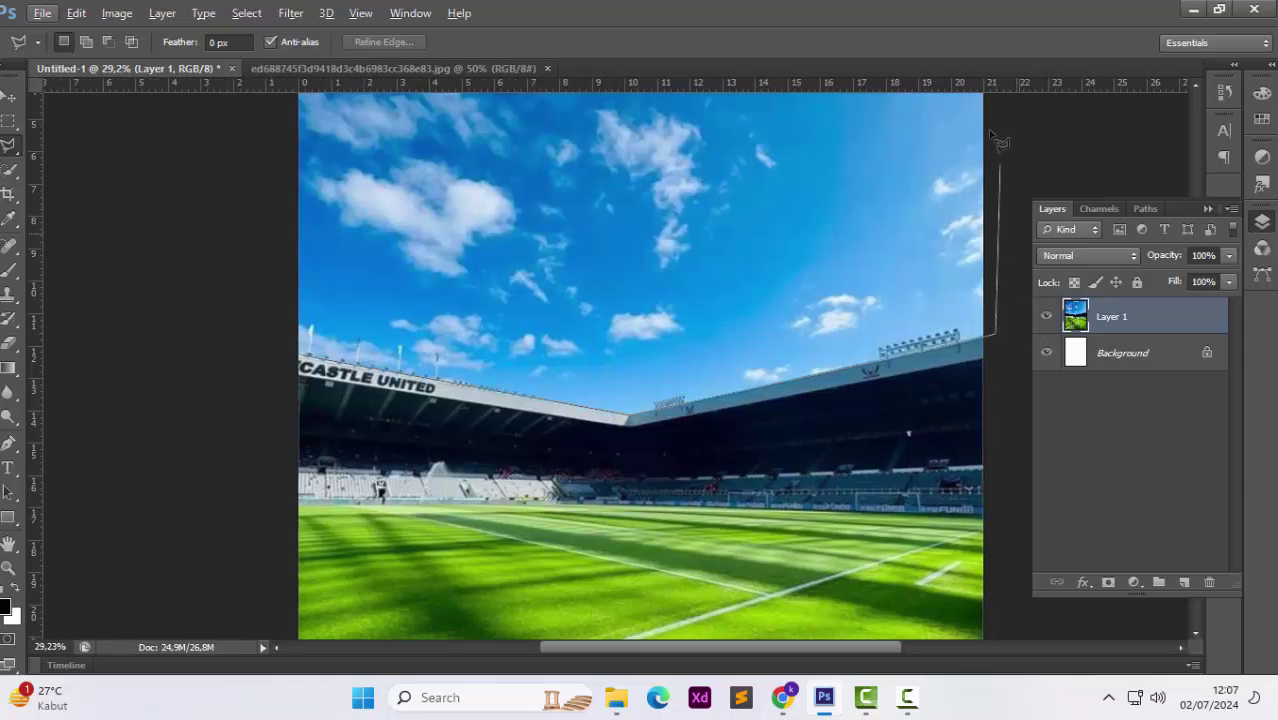
scroll(988, 125, up, 6)
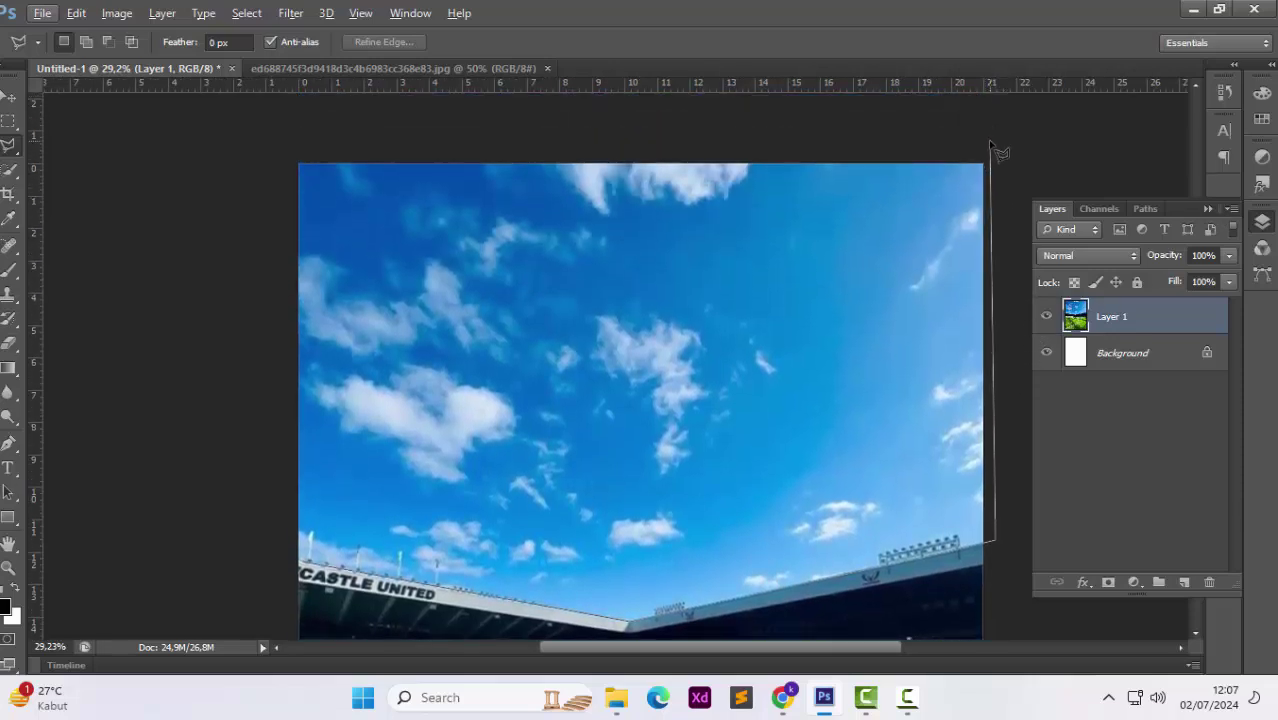
click(990, 147)
click(273, 158)
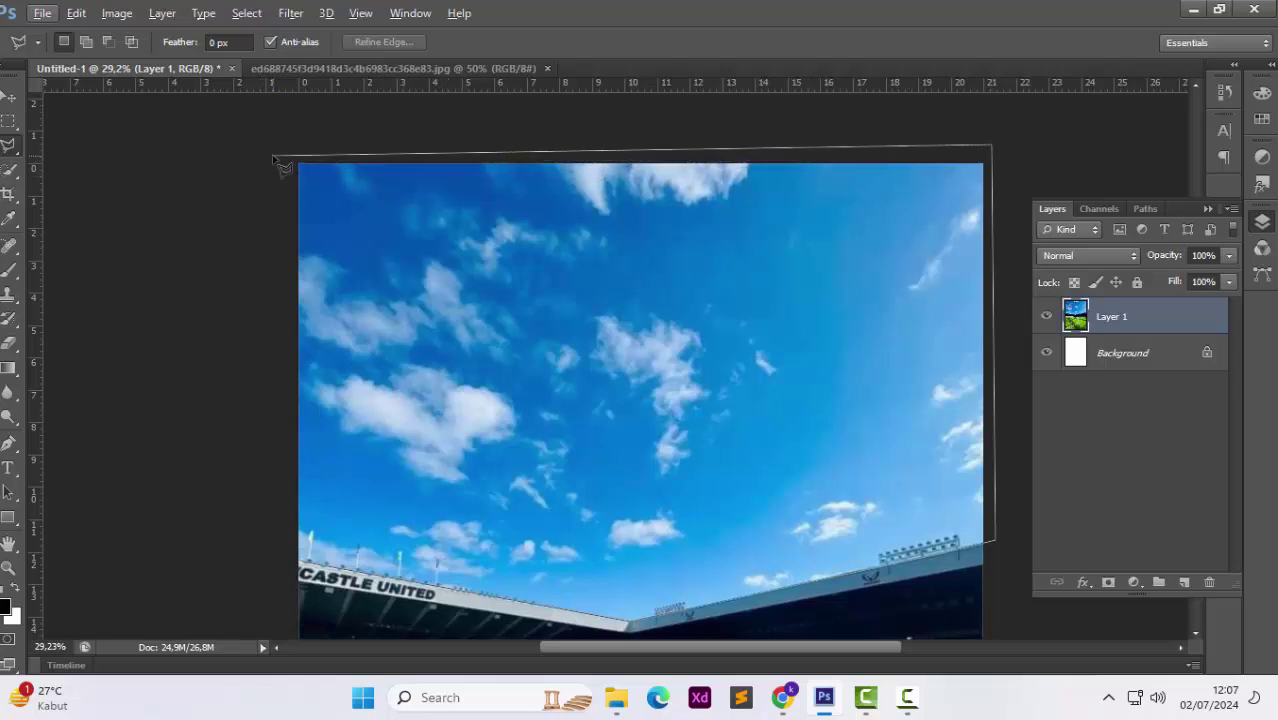
click(300, 565)
key(Delete)
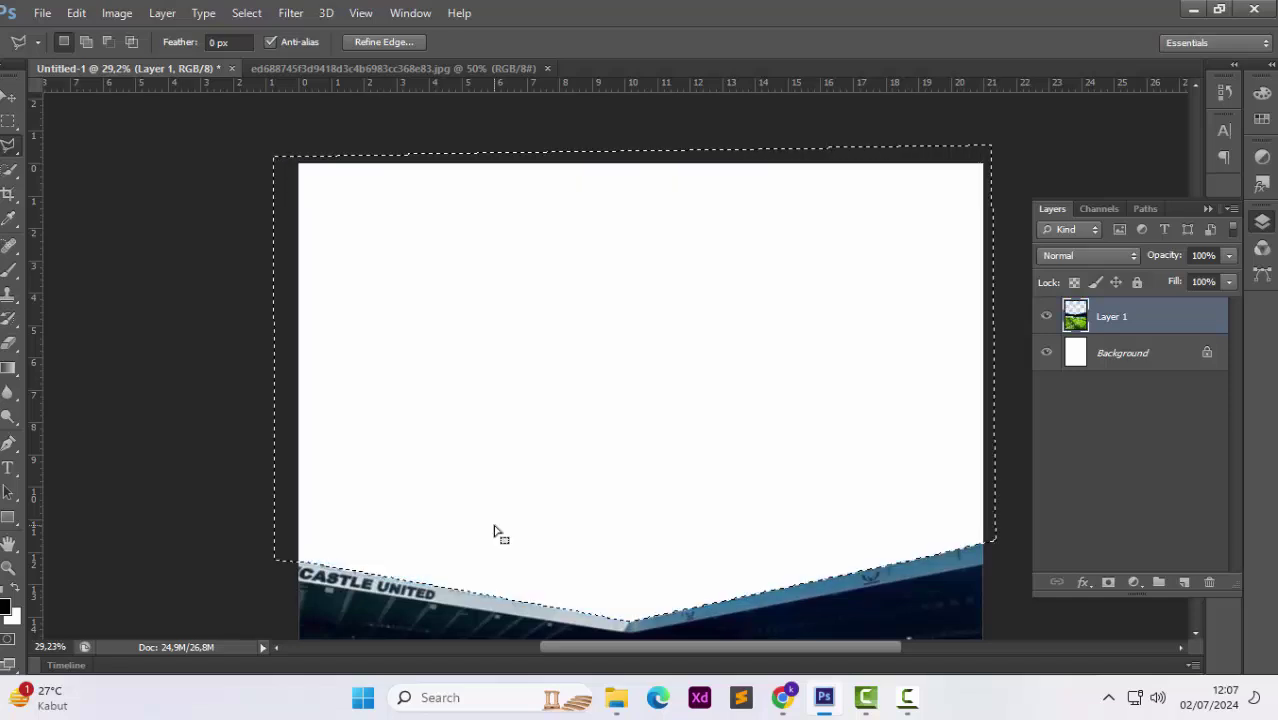
key(ctrl+d)
key(ctrl+0)
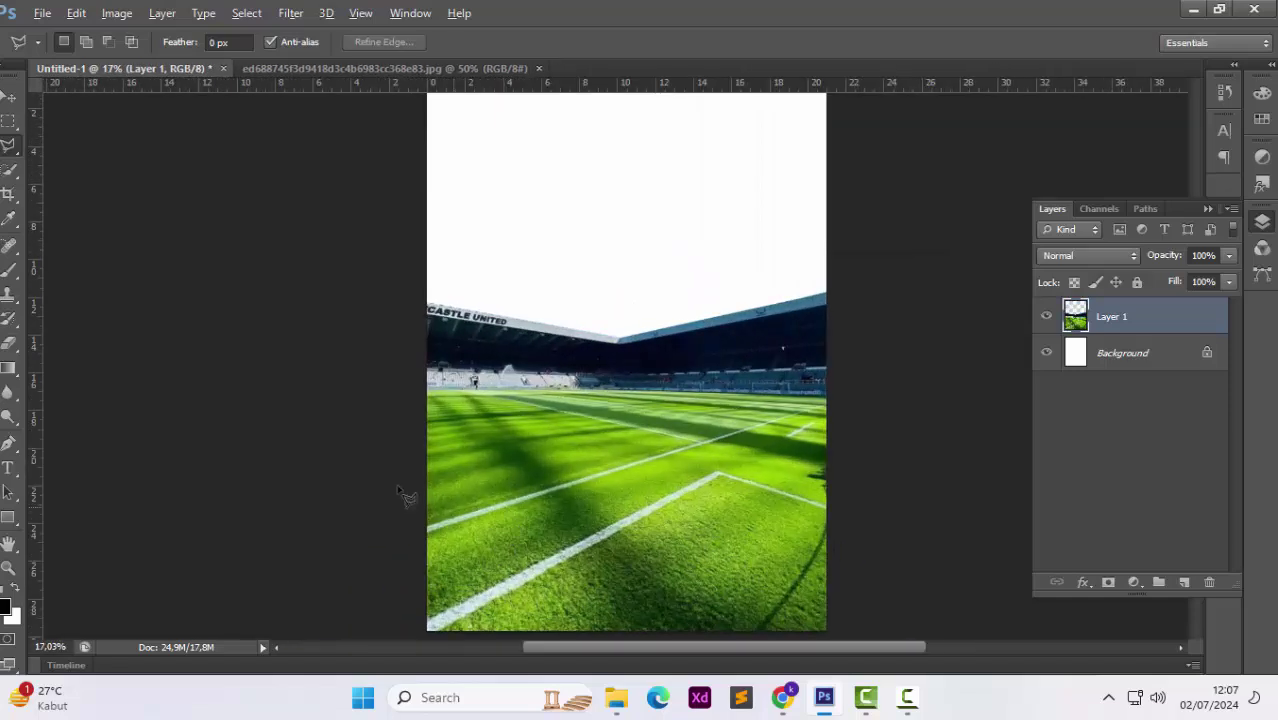
Move the stadium layer straight down by about 2 cm.
click(8, 95)
click(115, 280)
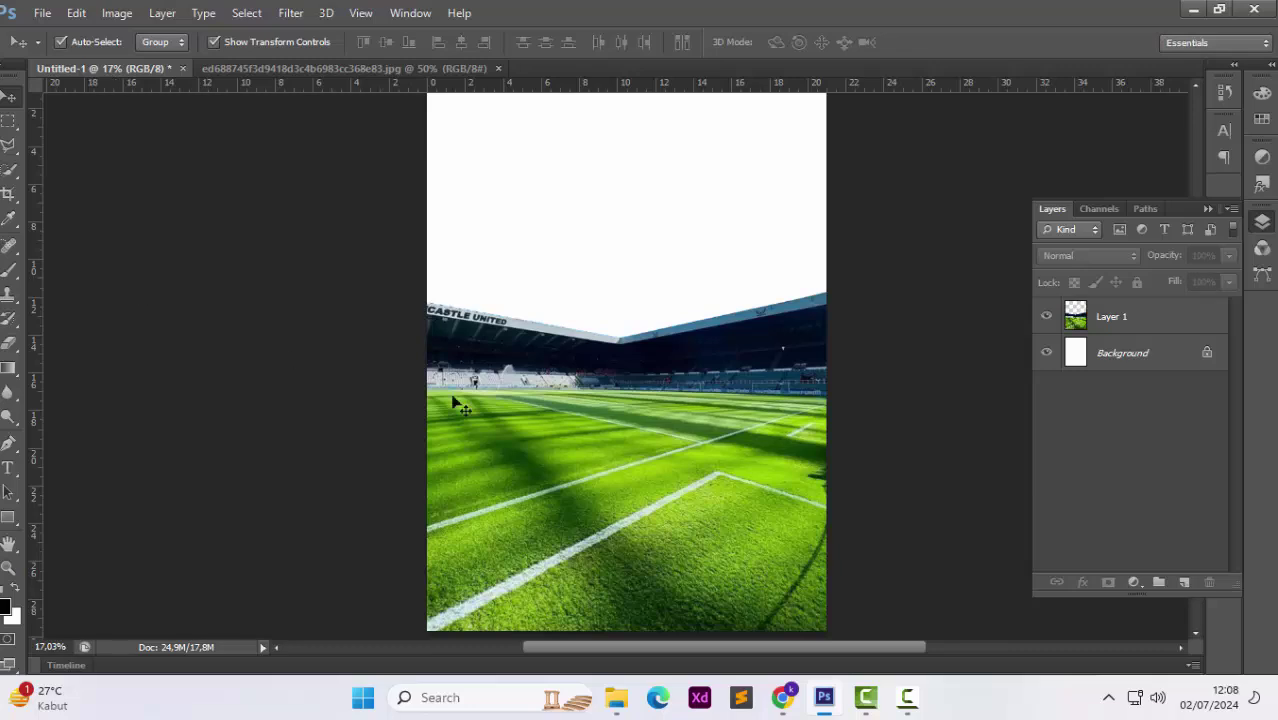
click(619, 459)
key(shift+Down)
key(shift+Down)
key(shift+Down)
key(shift+Down)
key(shift+Down)
key(shift+Down)
key(shift+Down)
key(shift+Down)
key(shift+Down)
key(shift+Down)
key(shift+Down)
key(shift+Down)
key(shift+Down)
key(shift+Down)
key(shift+Down)
key(shift+Down)
key(shift+Down)
key(shift+Down)
key(shift+Down)
key(shift+Down)
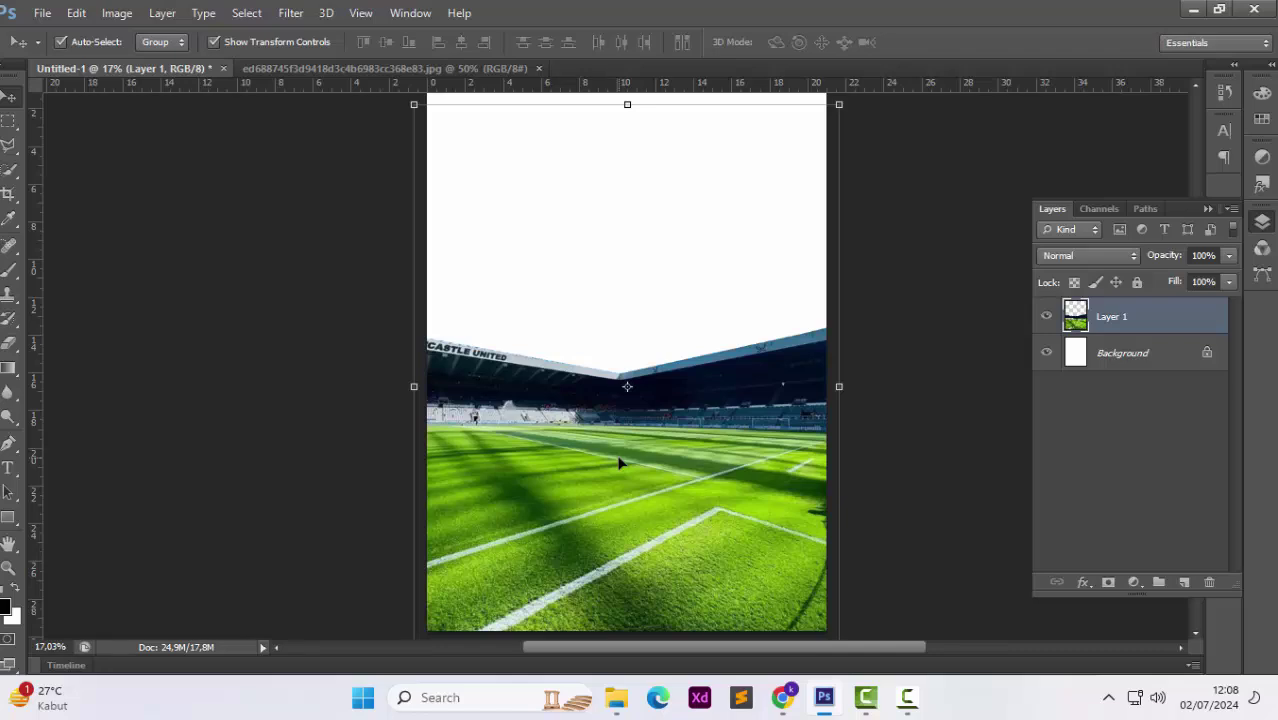
Close the stadium source image and open the Jude Bellingham - FootyRenders image with the waist-up pose from Downloads.
click(540, 68)
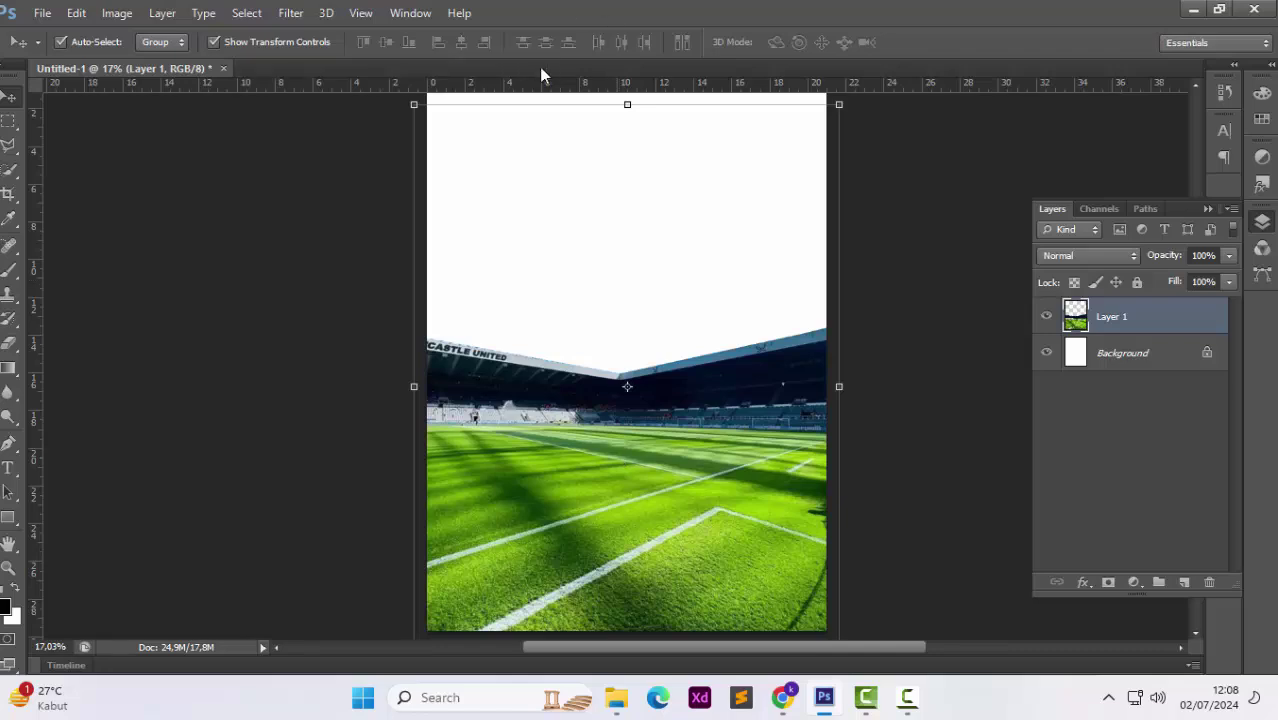
key(ctrl+o)
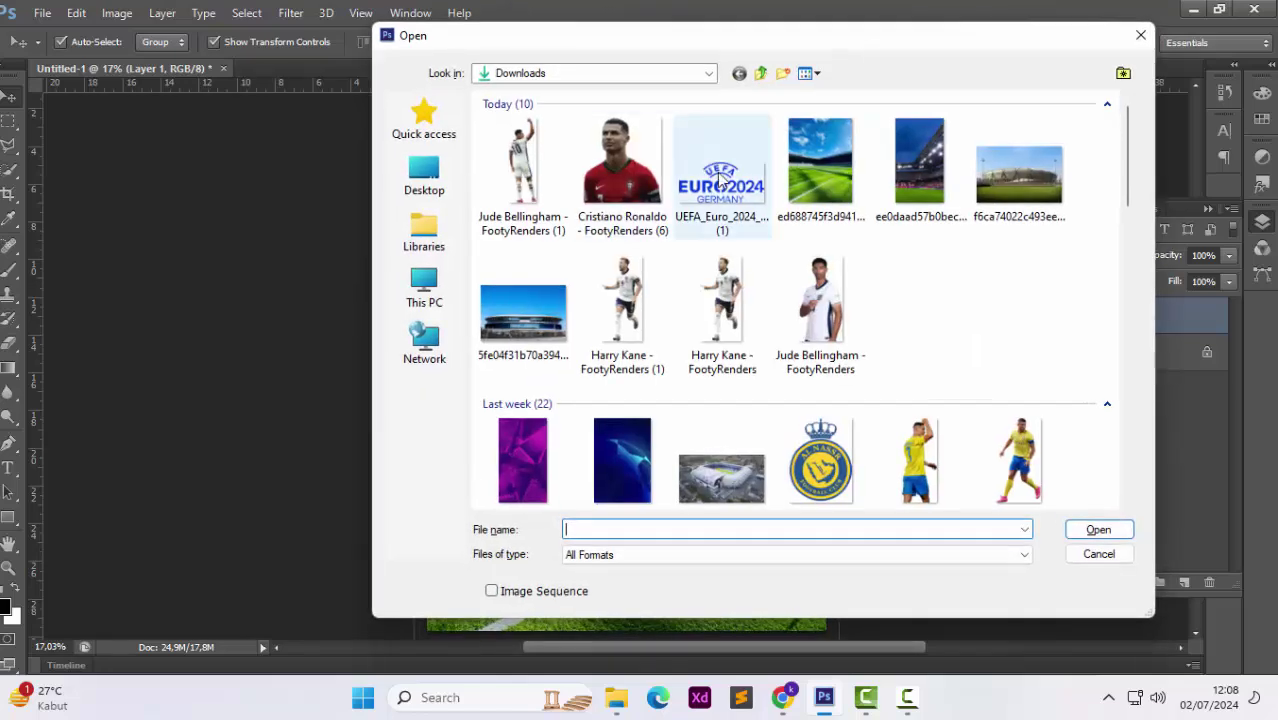
click(840, 330)
double_click(840, 330)
Bring the player cutout into Untitled-1, enlarge it proportionally, and centre it horizontally near the top of the canvas.
drag(620, 360, 551, 323)
drag(597, 246, 731, 137)
drag(636, 268, 661, 390)
drag(690, 228, 800, 108)
drag(724, 253, 691, 332)
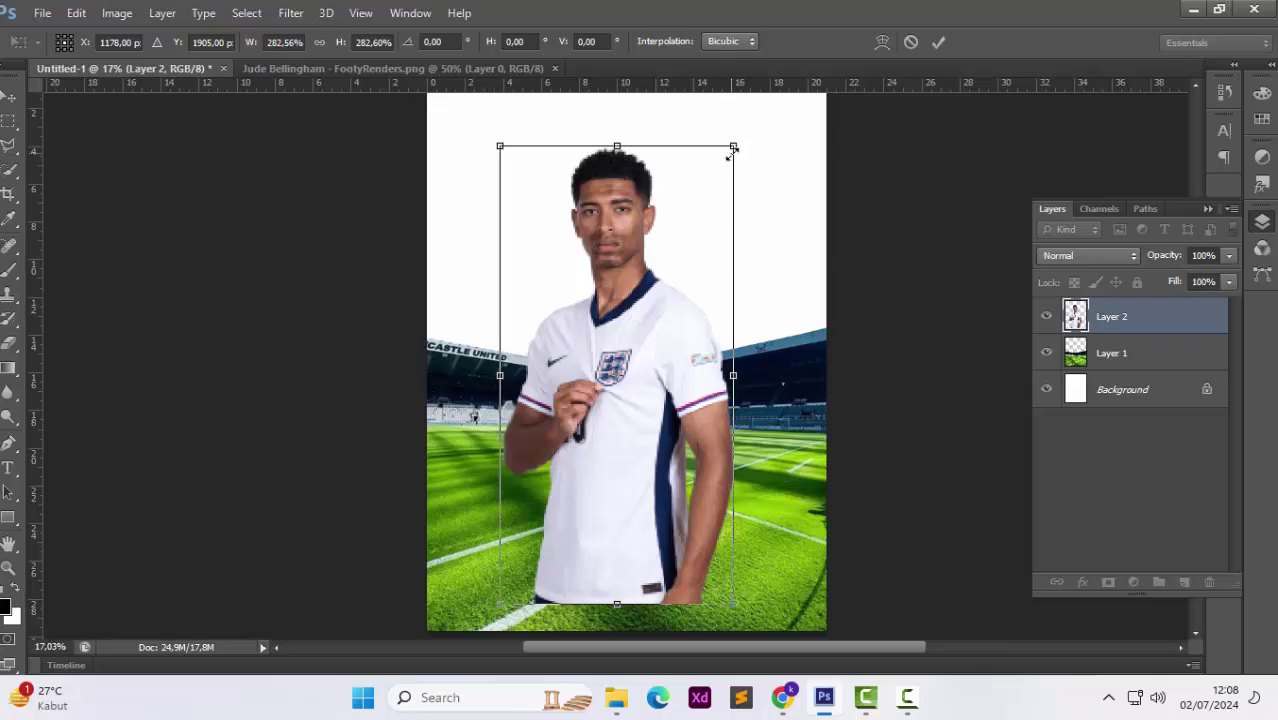
drag(733, 146, 761, 132)
mouse_move(672, 304)
mouse_down()
mouse_move(672, 328)
mouse_move(679, 306)
mouse_up()
drag(769, 147, 753, 179)
drag(686, 323, 686, 301)
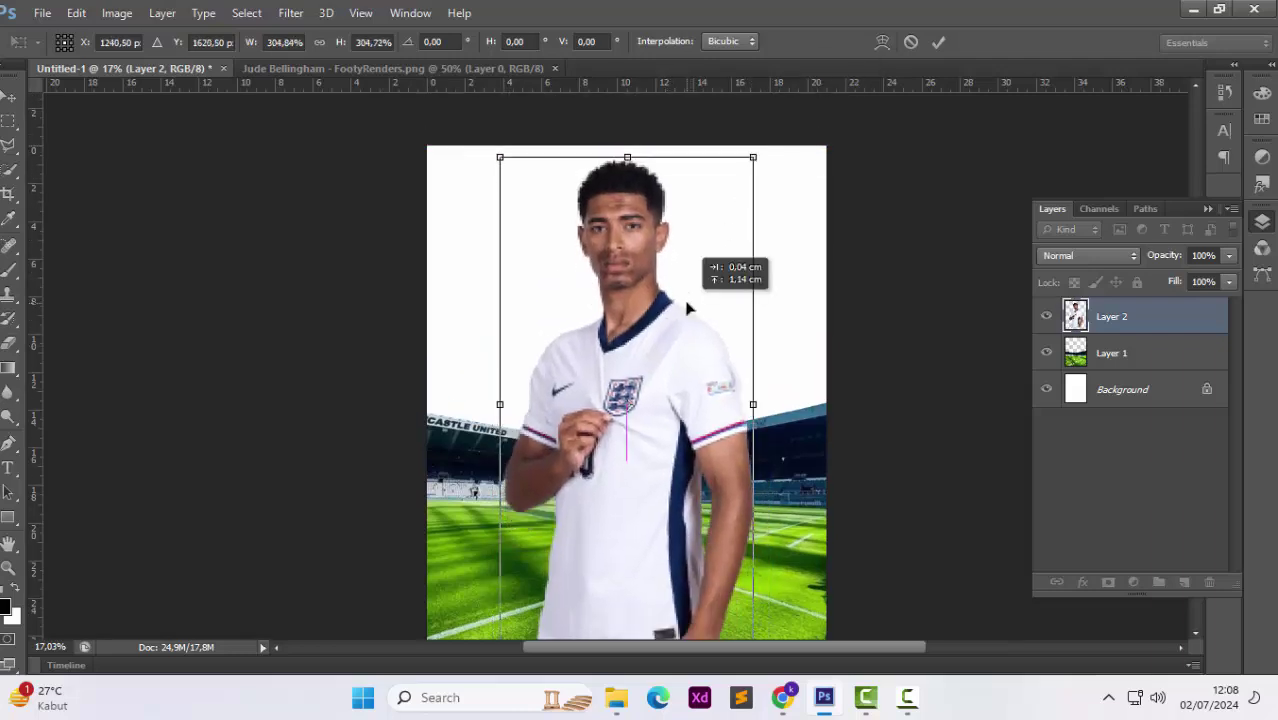
drag(753, 157, 705, 265)
drag(650, 378, 677, 305)
key(Return)
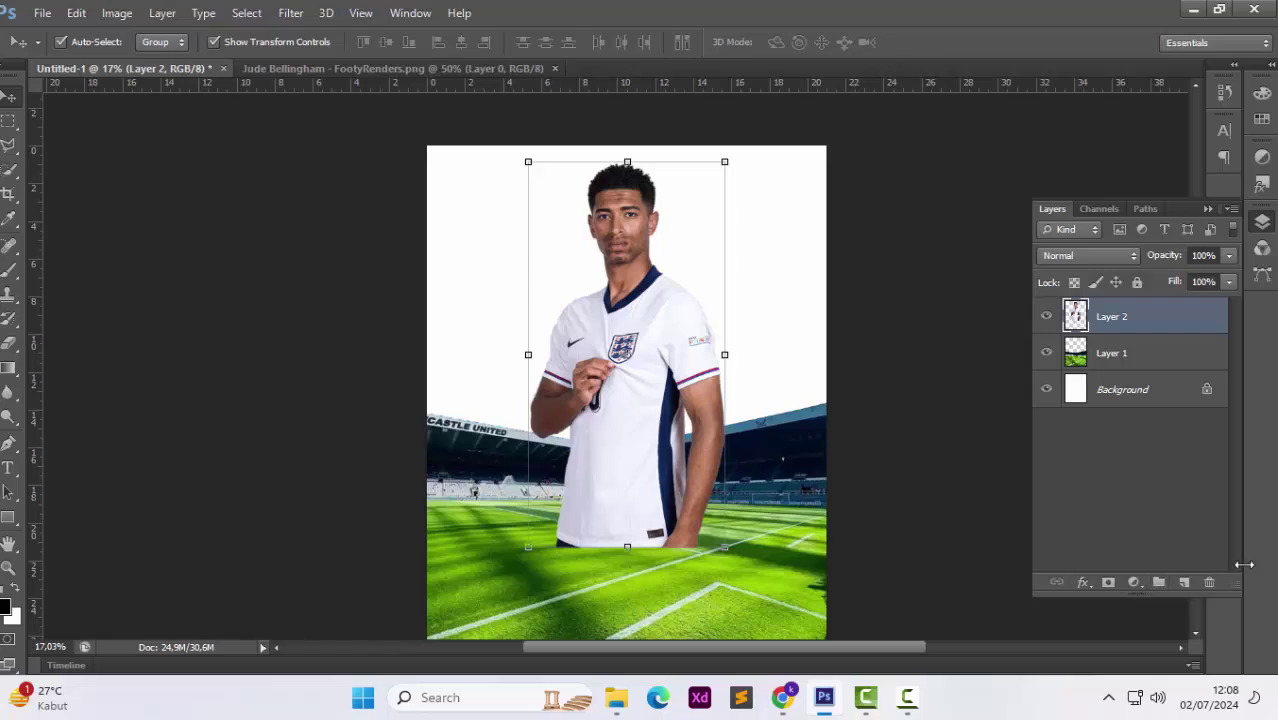
Add a black layer mask to Layer 2 and reveal the player with white-to-transparent linear gradients fading out towards the stadium roof.
alt+click(1108, 583)
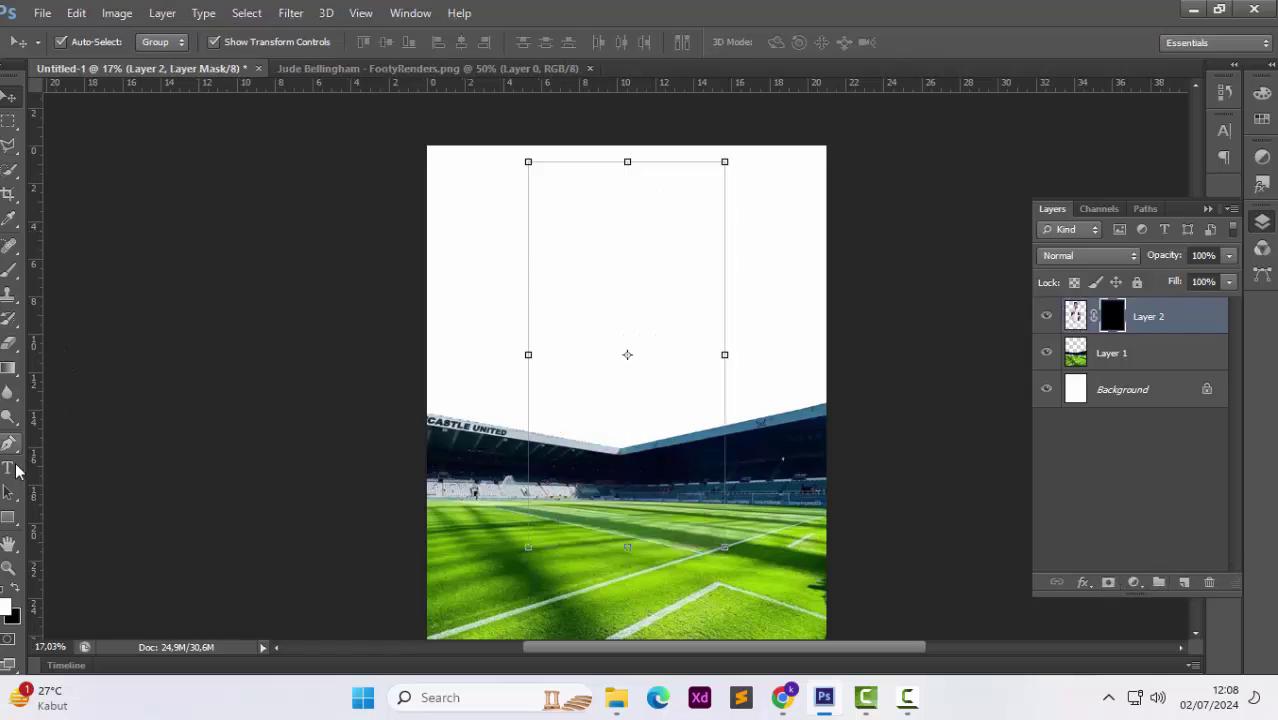
drag(9, 368, 55, 372)
click(55, 370)
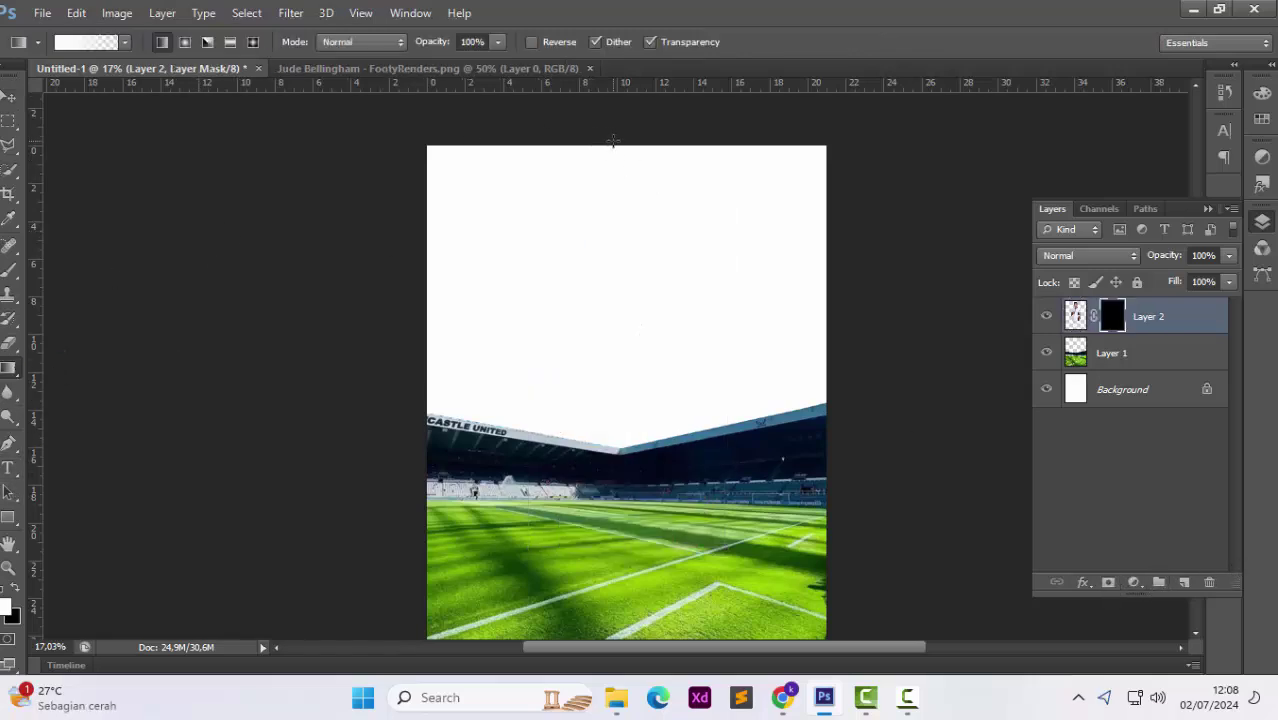
drag(613, 334, 613, 448)
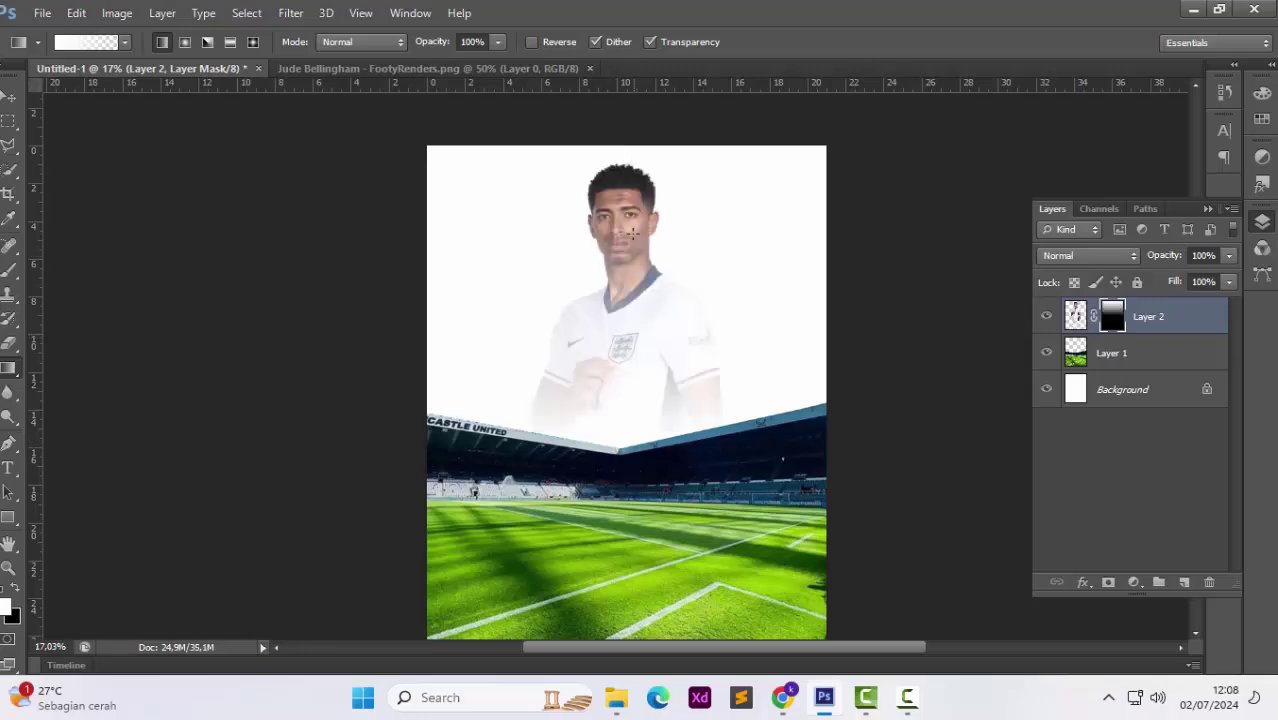
drag(622, 400, 613, 478)
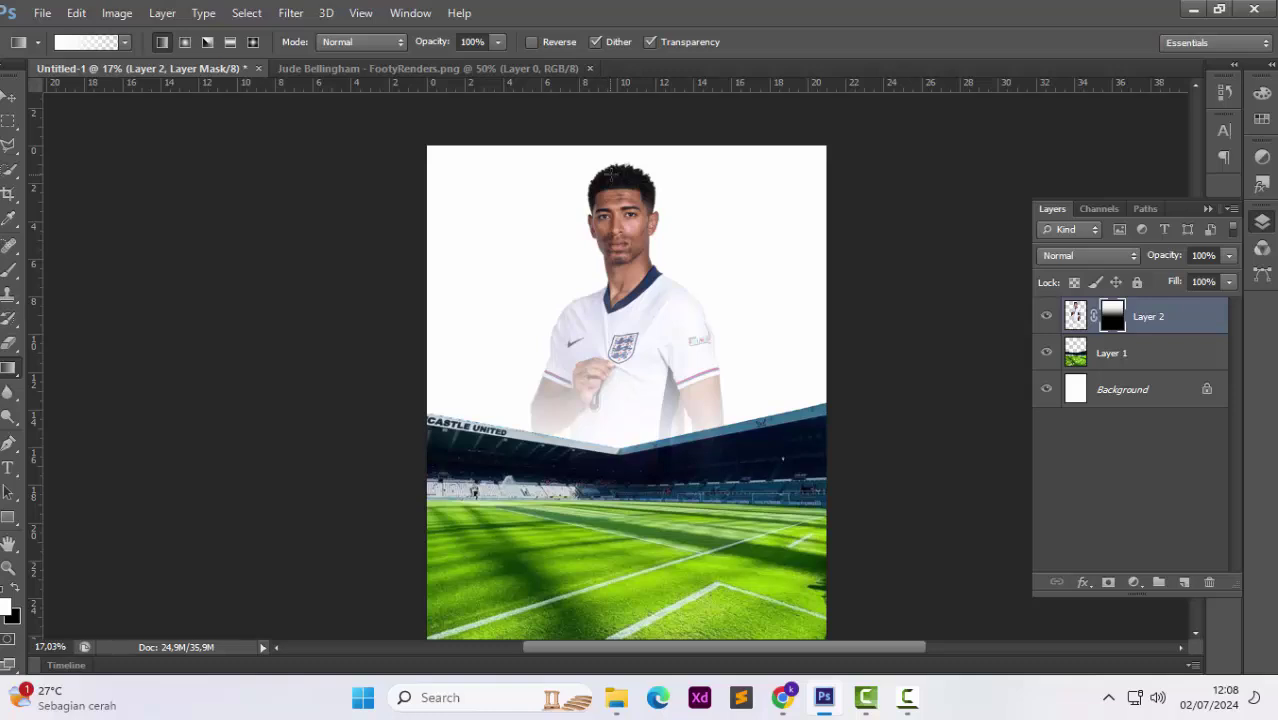
drag(615, 366, 608, 447)
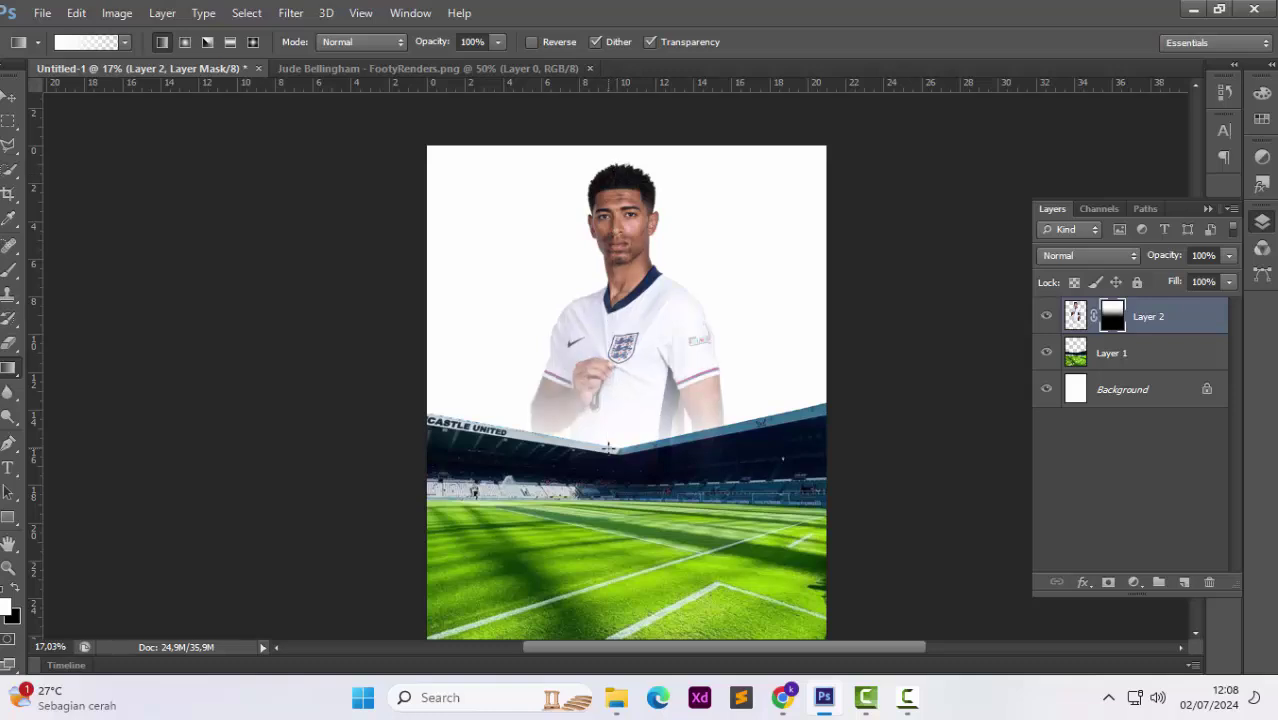
Deselect the player layer and close the player's source image.
click(5, 100)
click(232, 263)
scroll(280, 296, down, 2)
scroll(385, 370, up, 1)
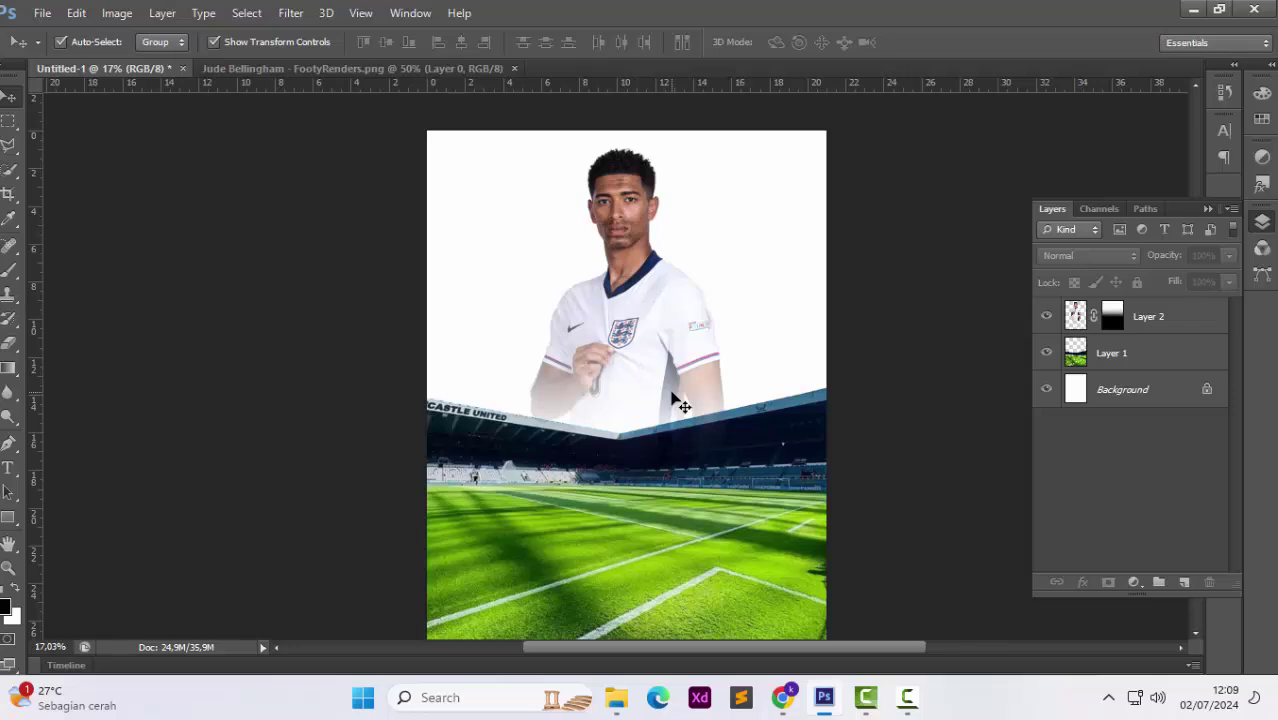
click(514, 68)
Add a Hue/Saturation adjustment clipped to the player layer with hue +8, saturation -85 and lightness +5.
click(1134, 582)
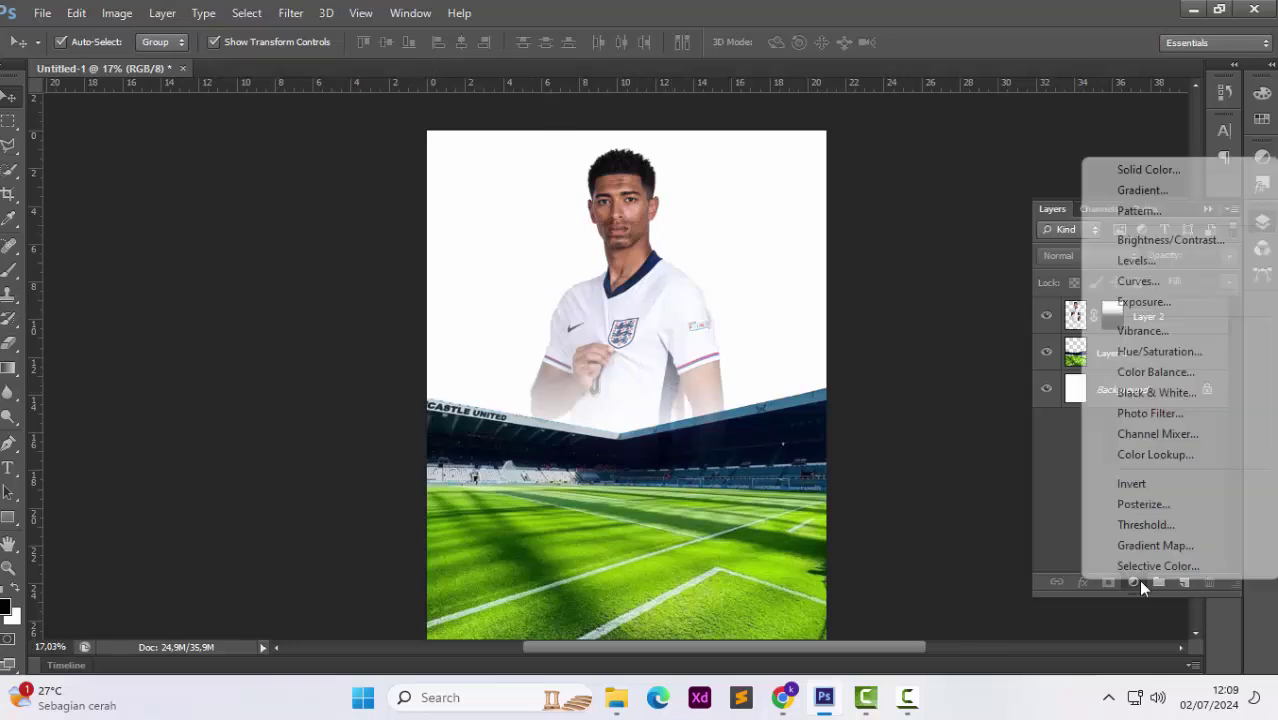
click(1154, 350)
click(198, 515)
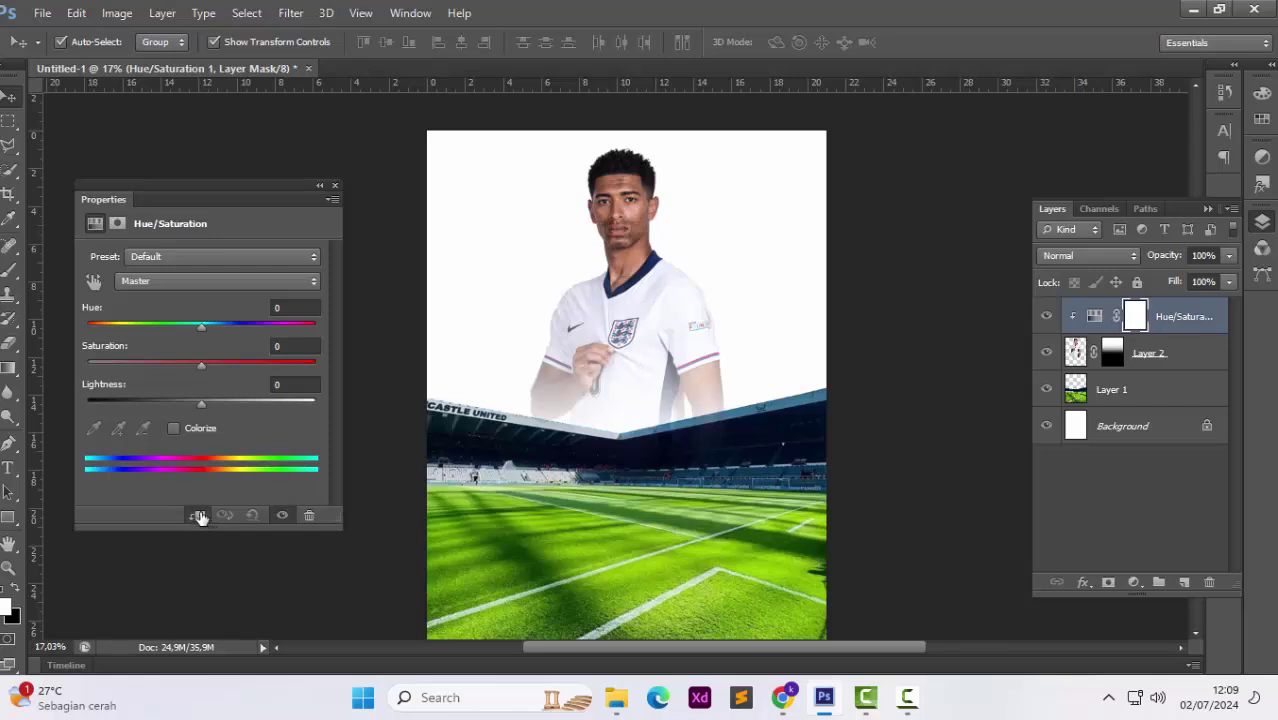
drag(201, 326, 166, 328)
drag(198, 369, 229, 338)
drag(201, 404, 208, 404)
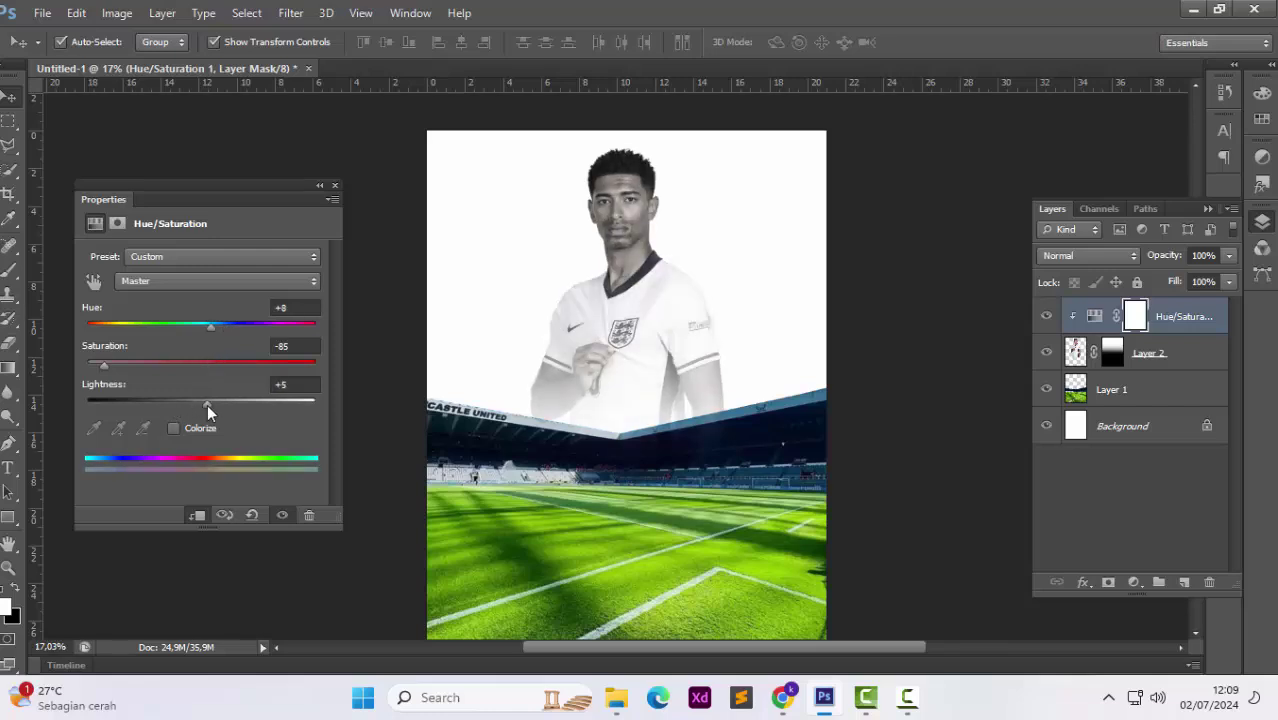
Add a Levels adjustment clipped to the player layer, with the black input level at 51 and the midtones adjusted.
click(1134, 582)
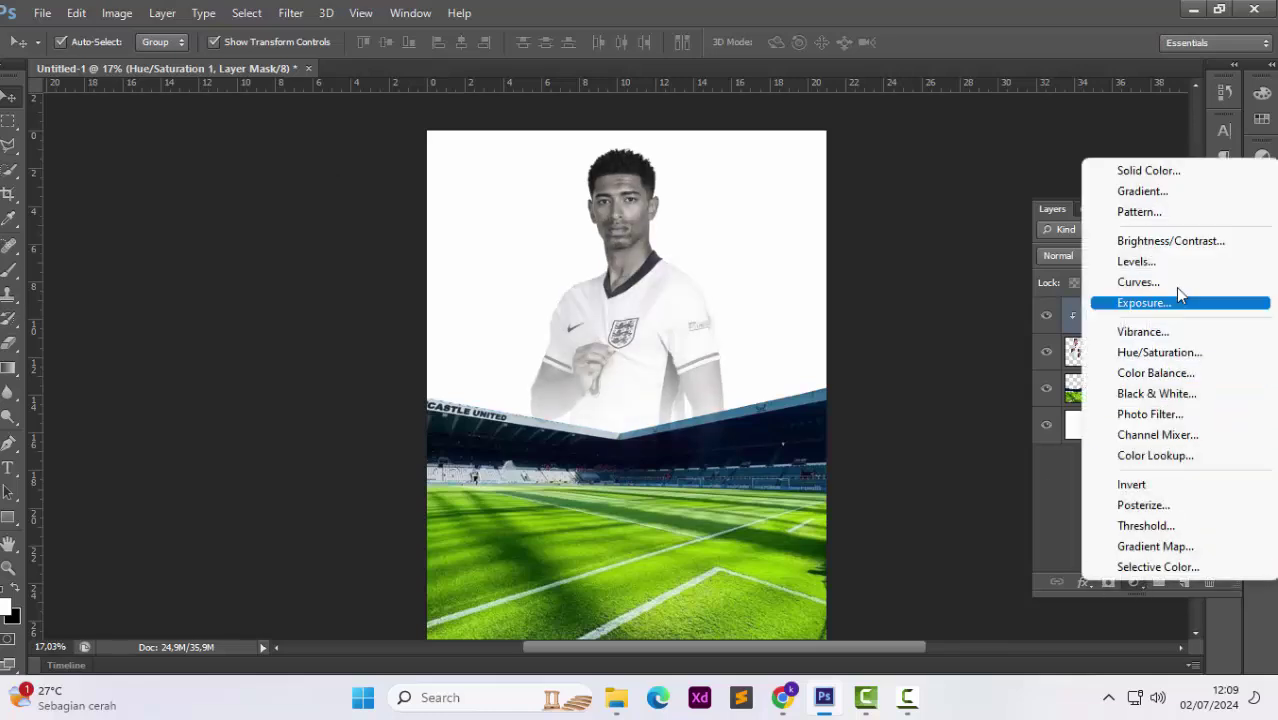
click(1140, 260)
click(197, 516)
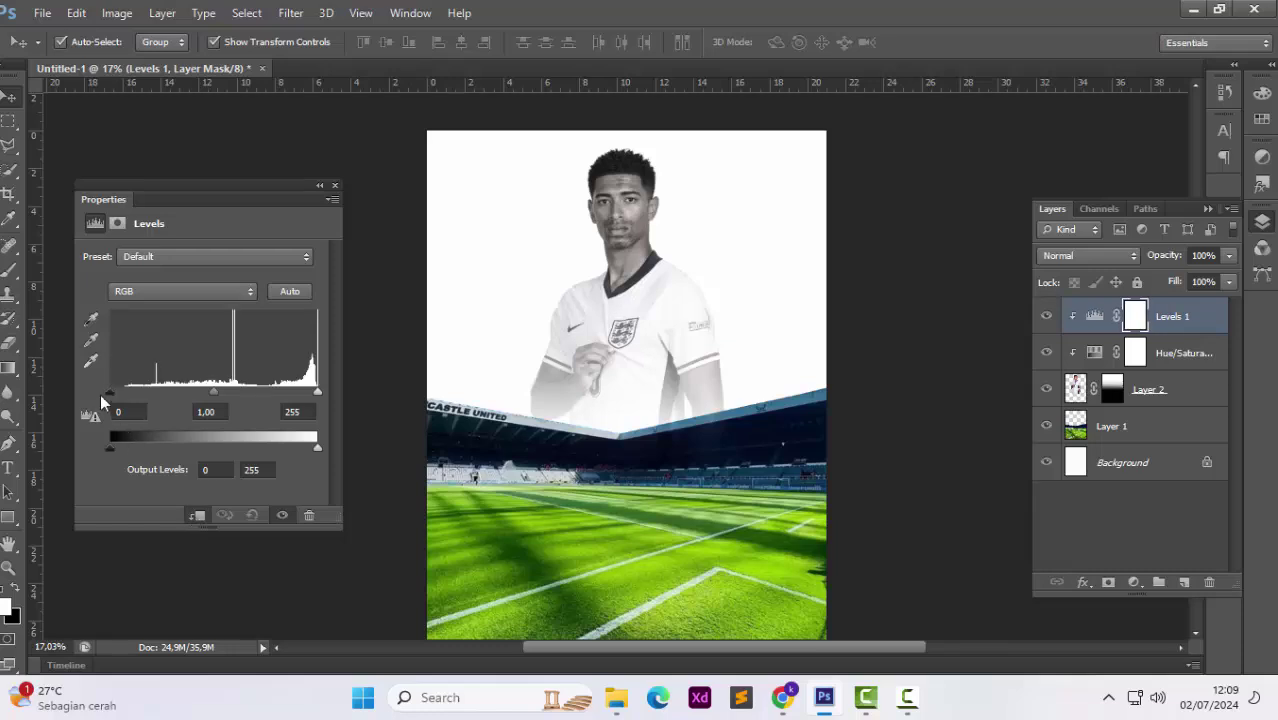
drag(115, 401, 153, 400)
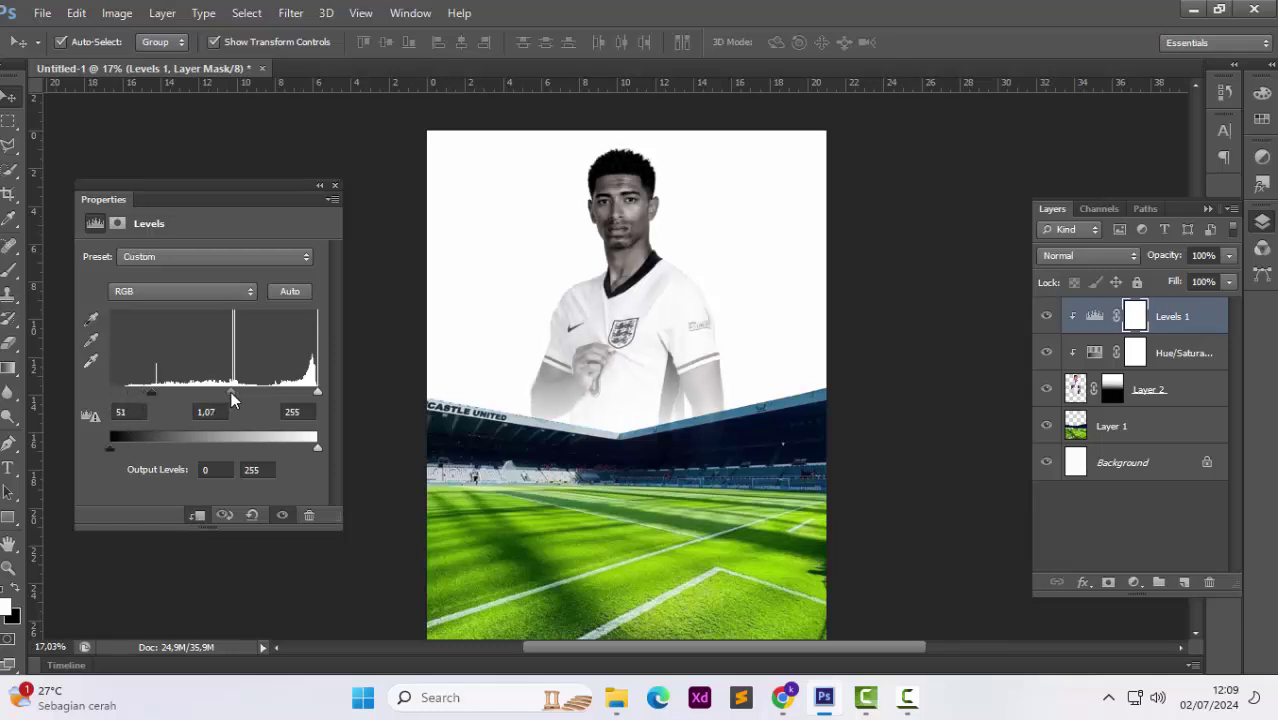
drag(232, 400, 223, 401)
click(335, 185)
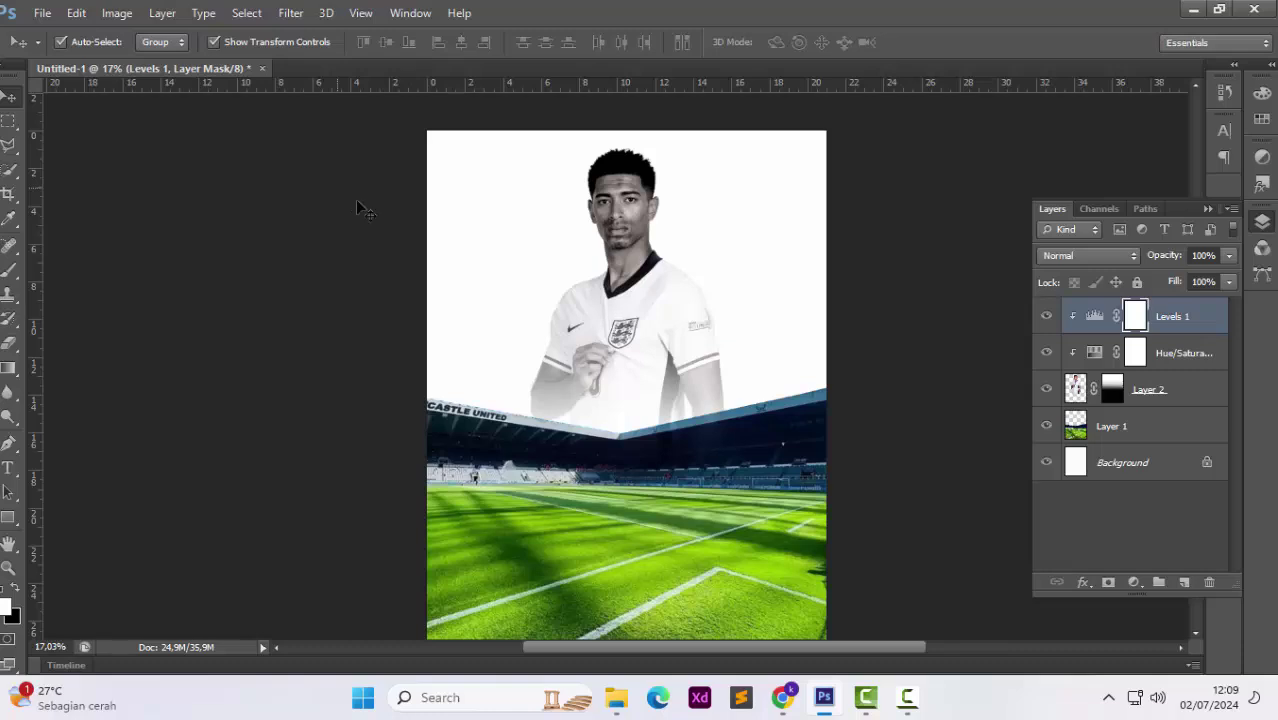
Add a Black & White adjustment clipped to the stadium layer, with the yellows and blues adjusted.
scroll(363, 209, down, 2)
click(1110, 426)
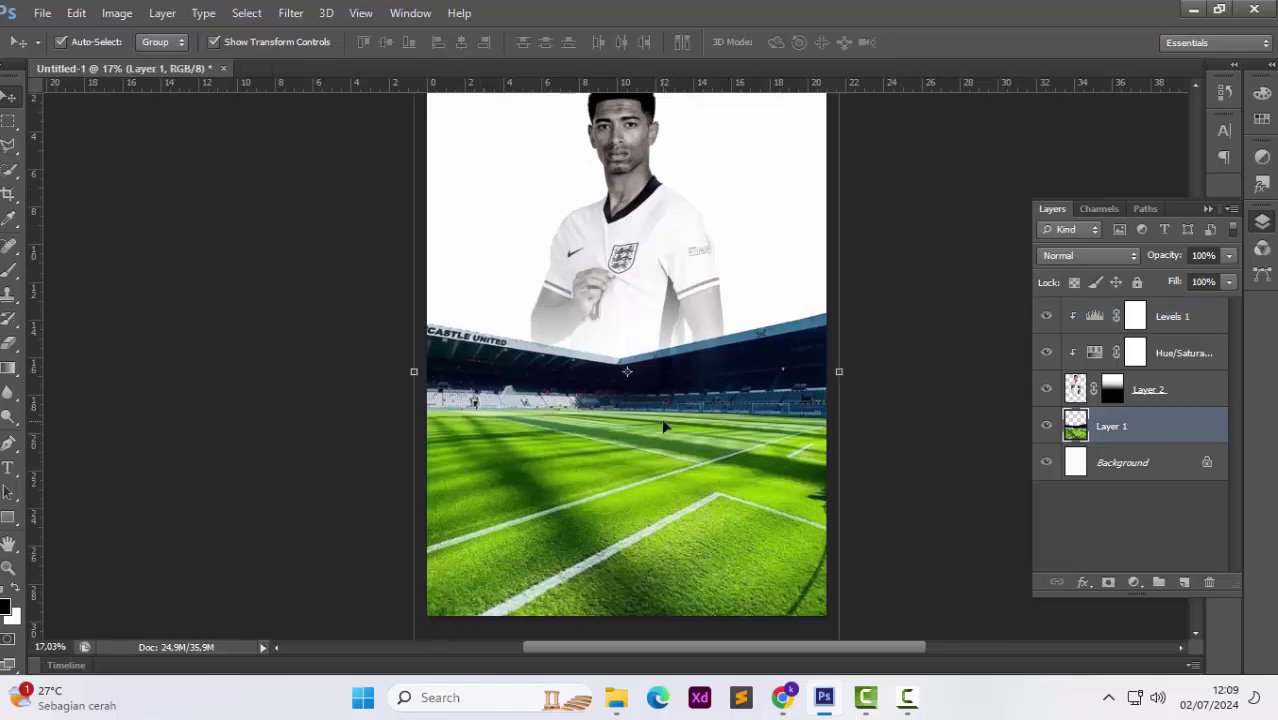
click(1134, 582)
click(1150, 399)
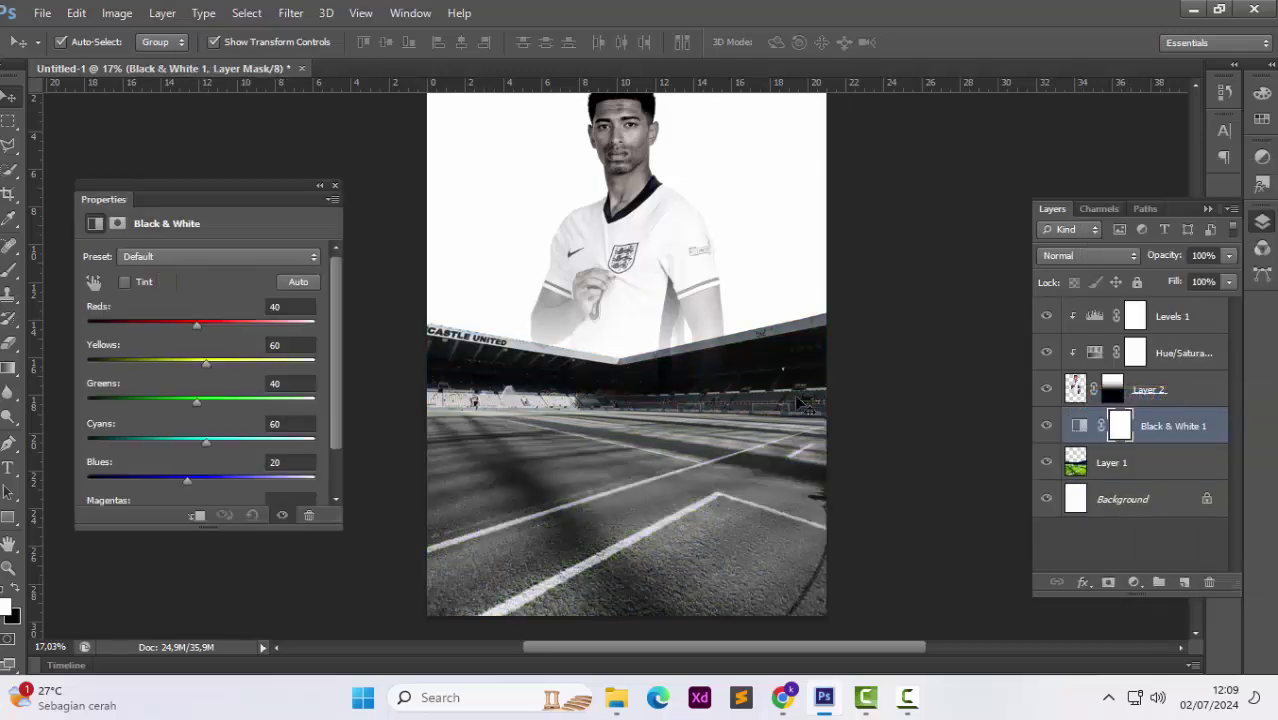
click(198, 514)
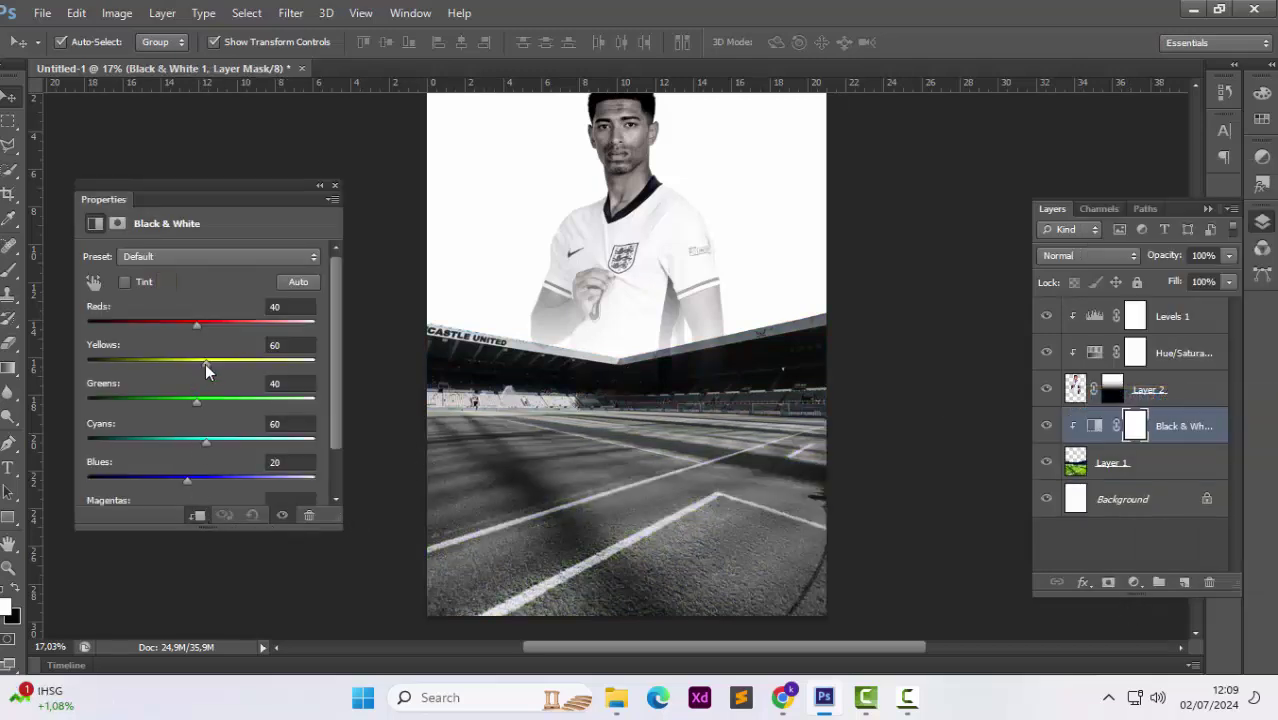
drag(205, 365, 223, 415)
mouse_move(187, 480)
mouse_down()
mouse_move(157, 473)
mouse_move(209, 480)
mouse_move(191, 474)
mouse_up()
click(334, 186)
click(394, 298)
scroll(430, 315, up, 1)
scroll(463, 328, down, 1)
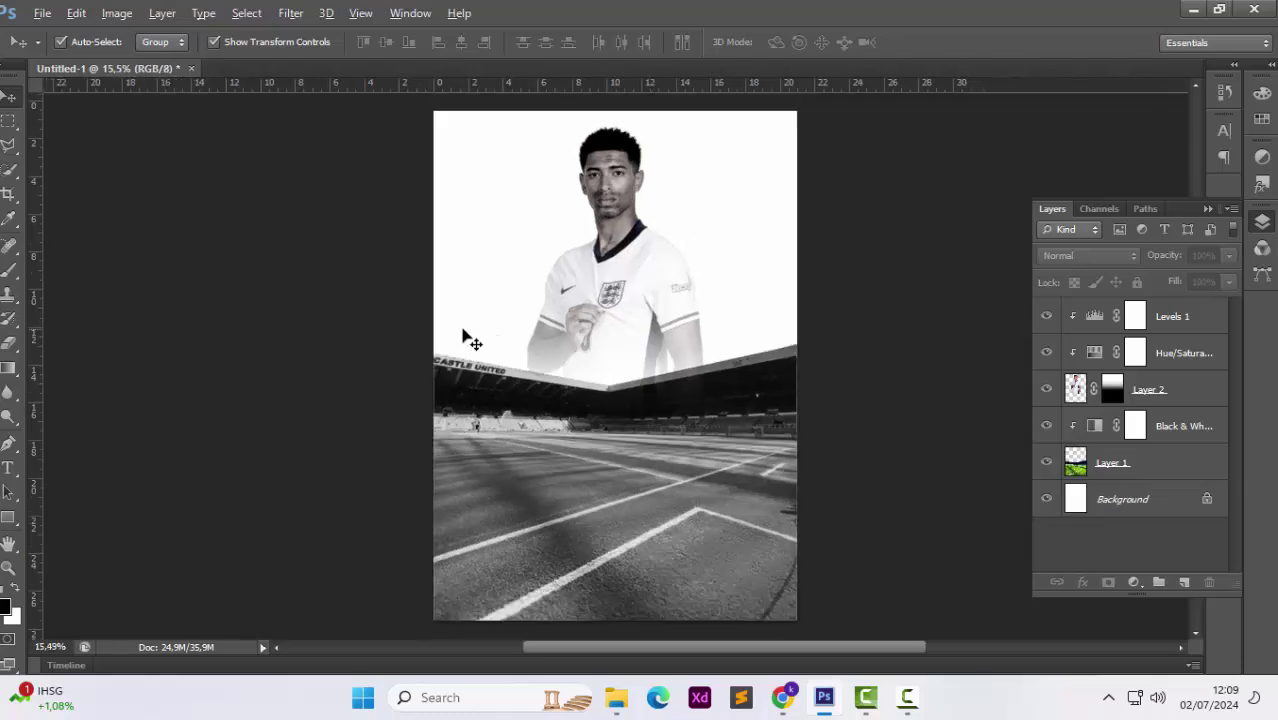
scroll(646, 307, up, 1)
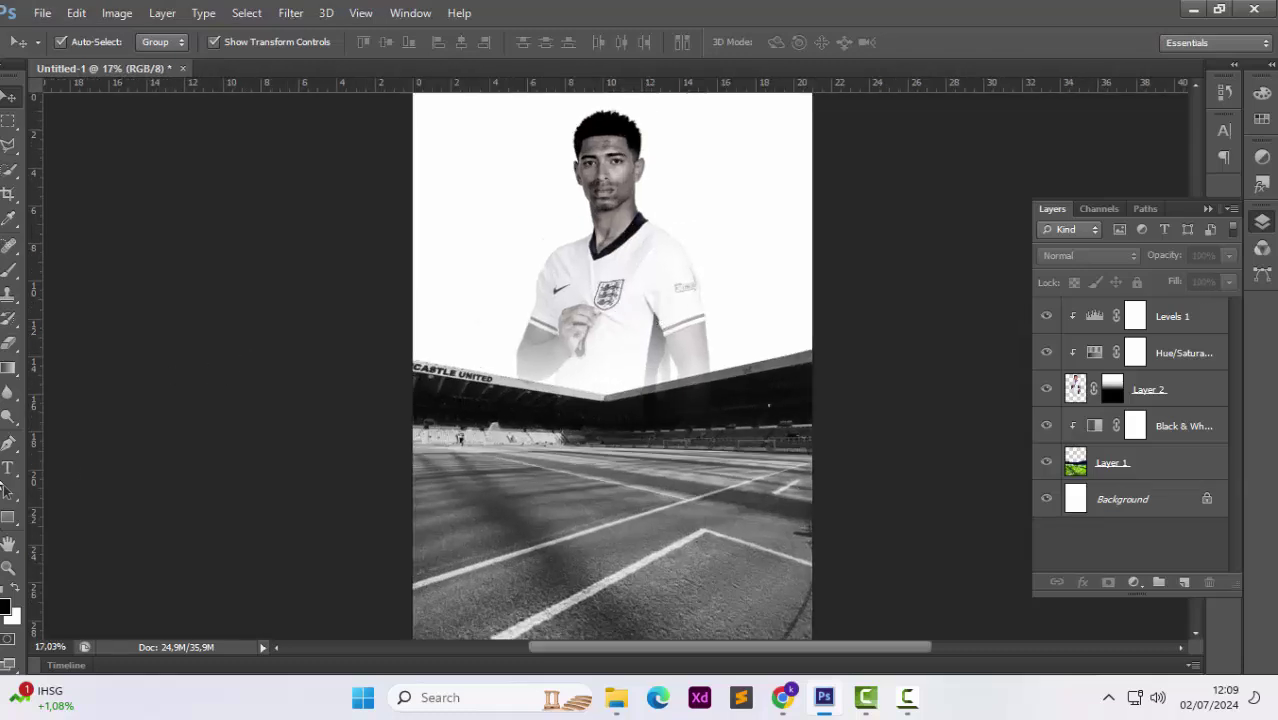
Add the text "MATCDAY" in black Poppins Regular and enlarge it to about 67 pt across the player's neck.
click(8, 467)
click(496, 204)
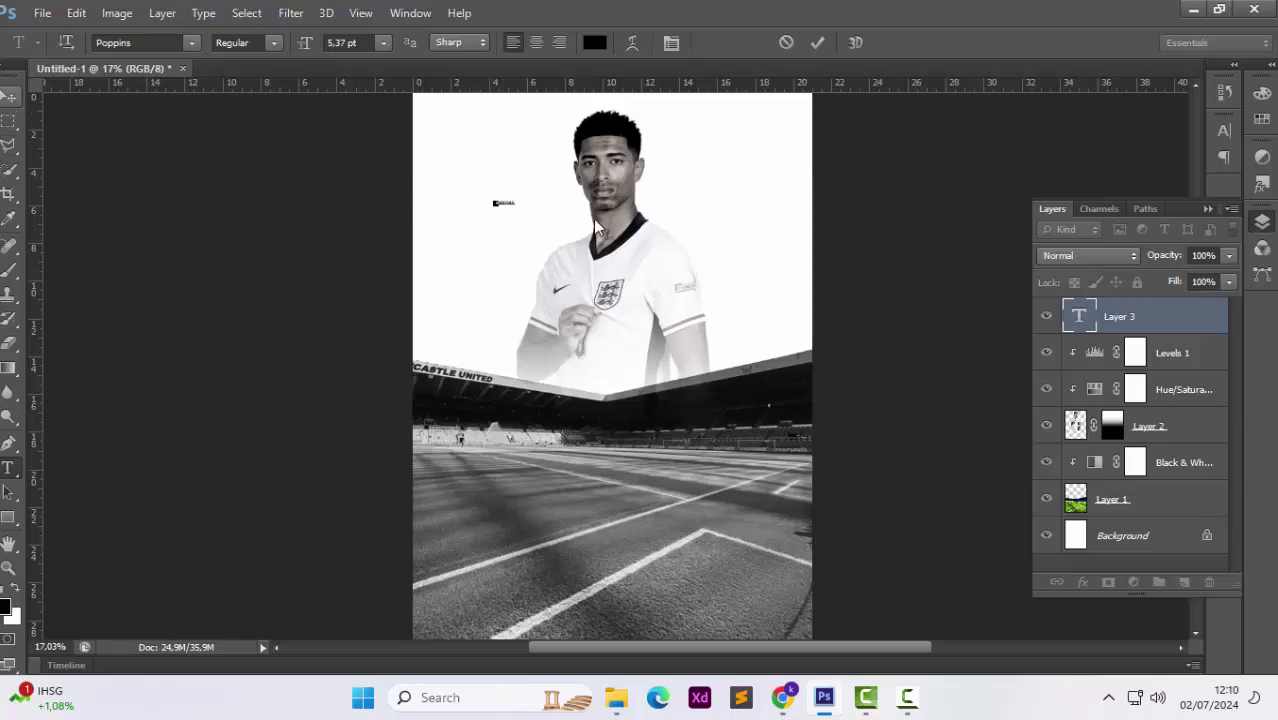
key(ctrl+Return)
key(ctrl+t)
drag(517, 207, 704, 330)
key(Return)
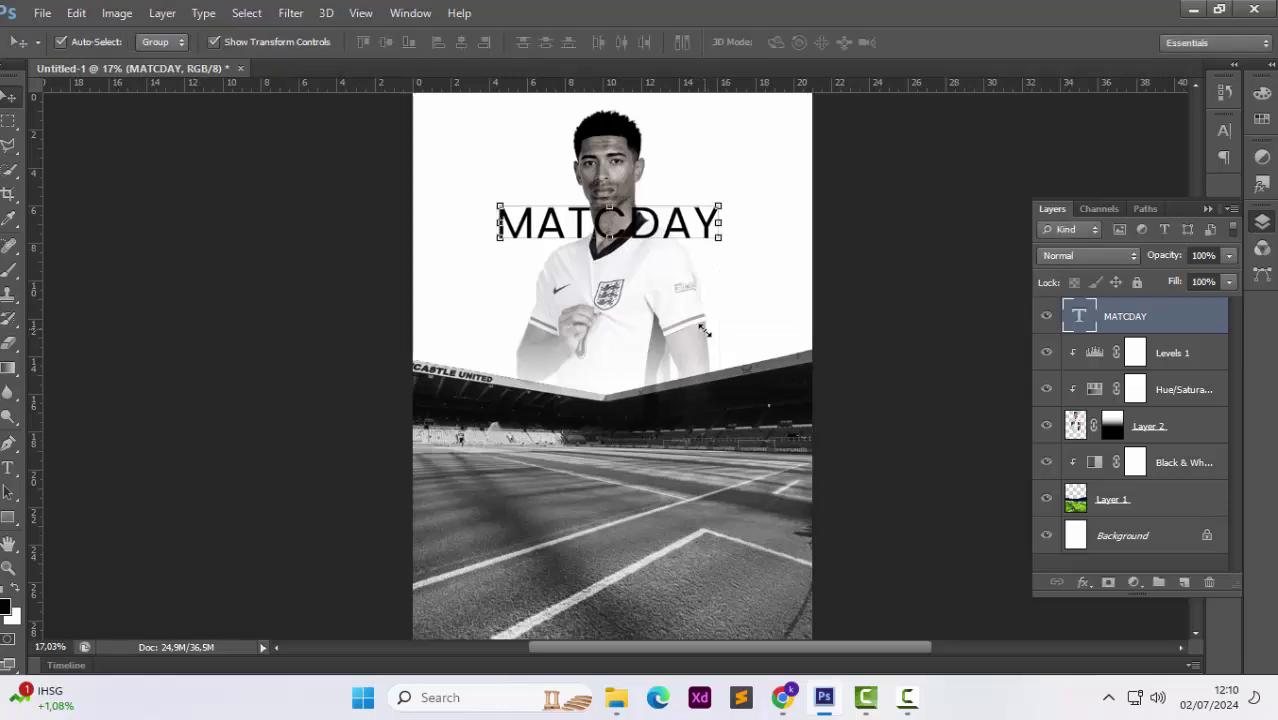
Change the title's font to Jersey M54 and correct its wording to "MATCHDAY".
double_click(1079, 316)
click(192, 43)
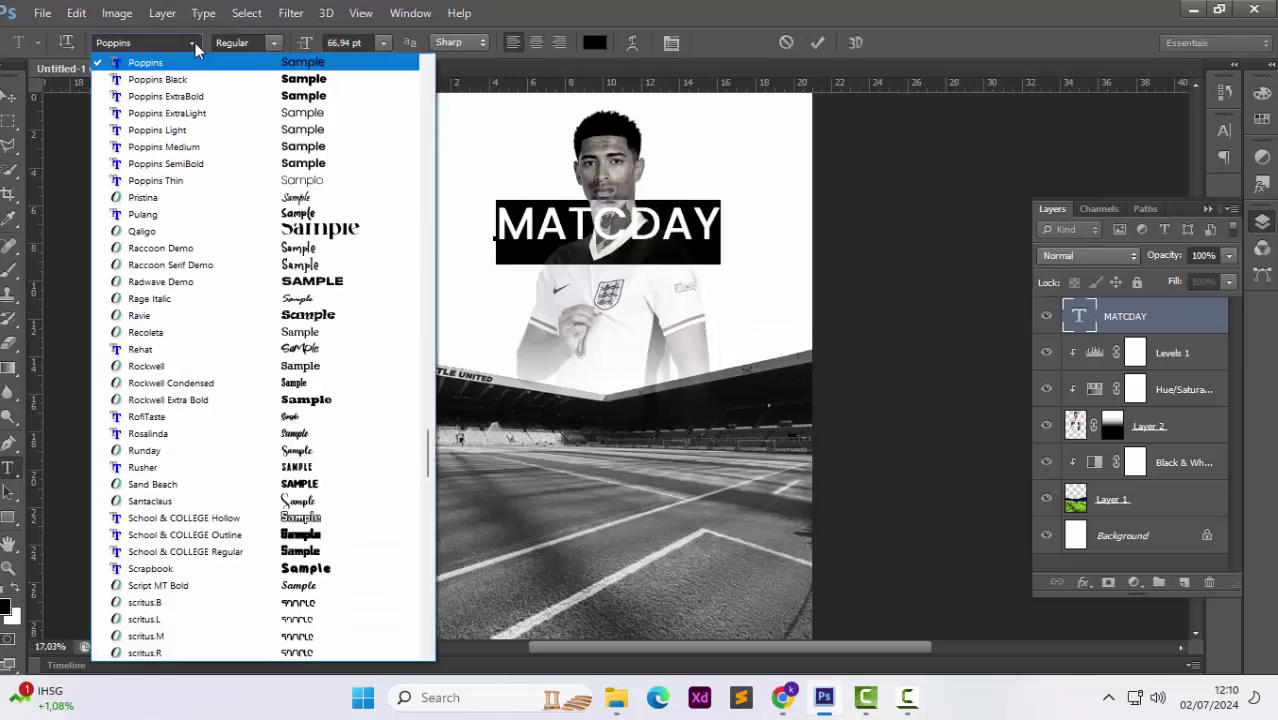
scroll(247, 230, up, 6)
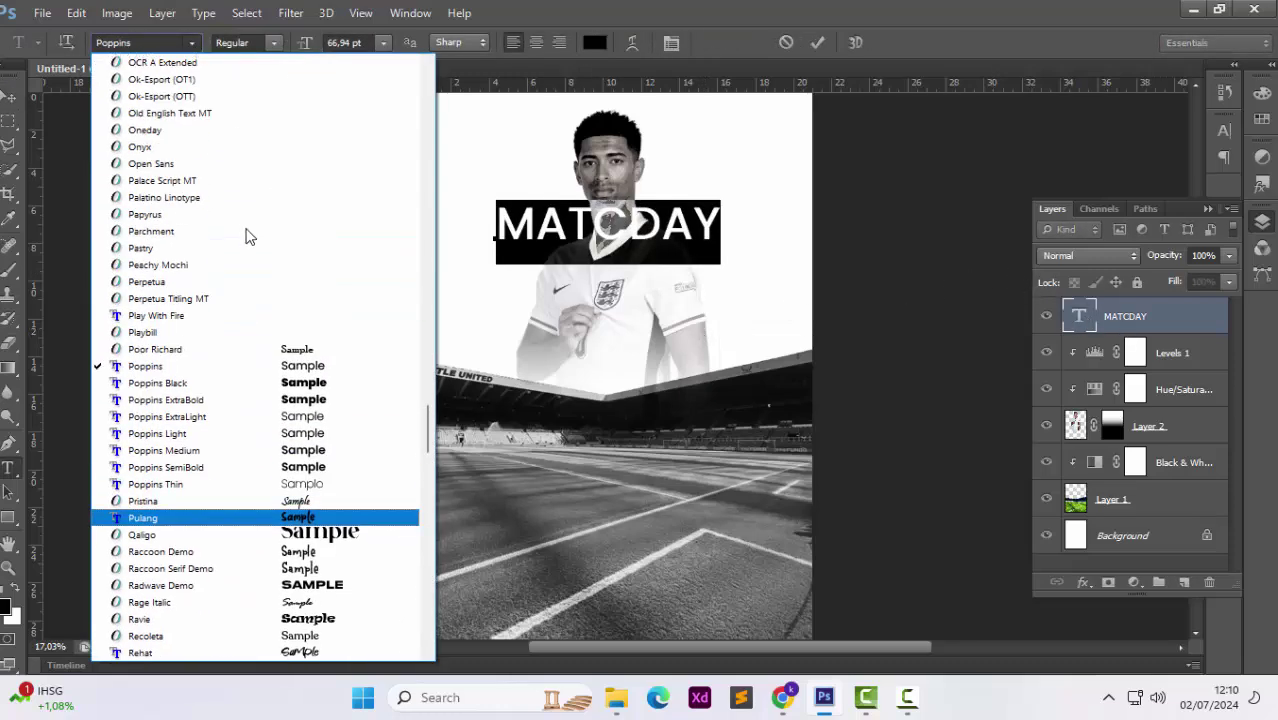
scroll(255, 358, up, 20)
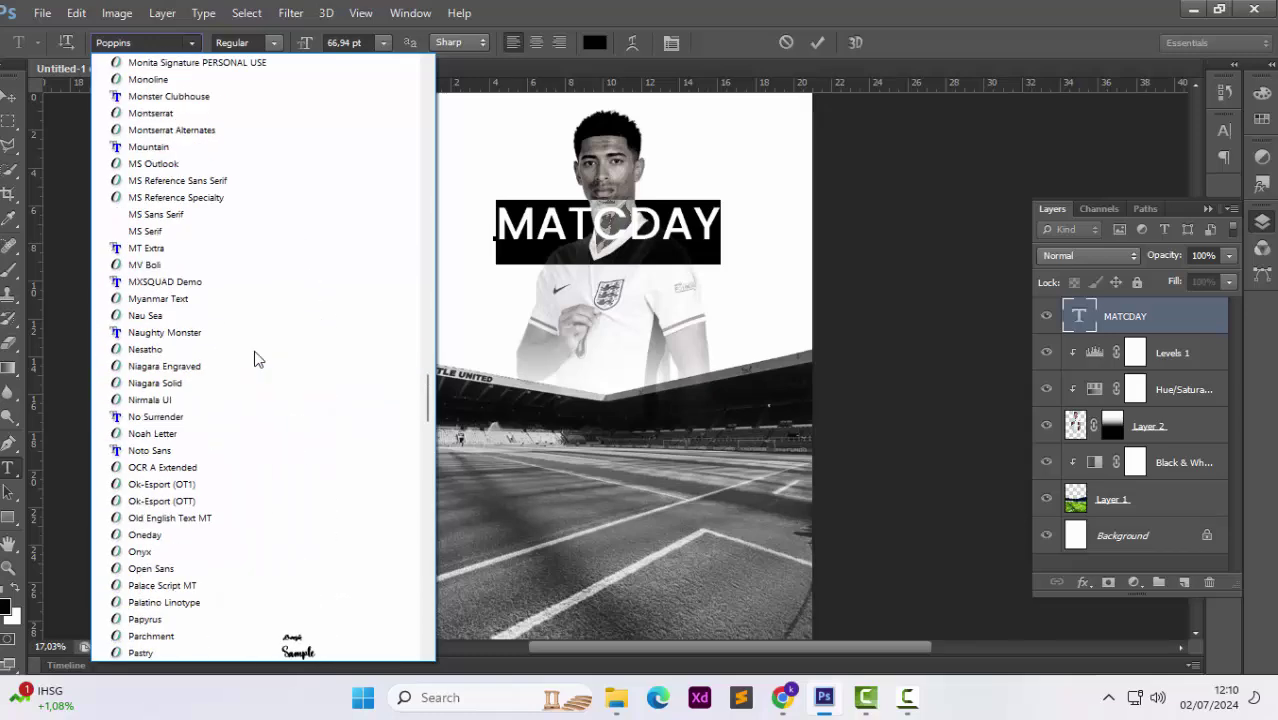
scroll(257, 358, up, 10)
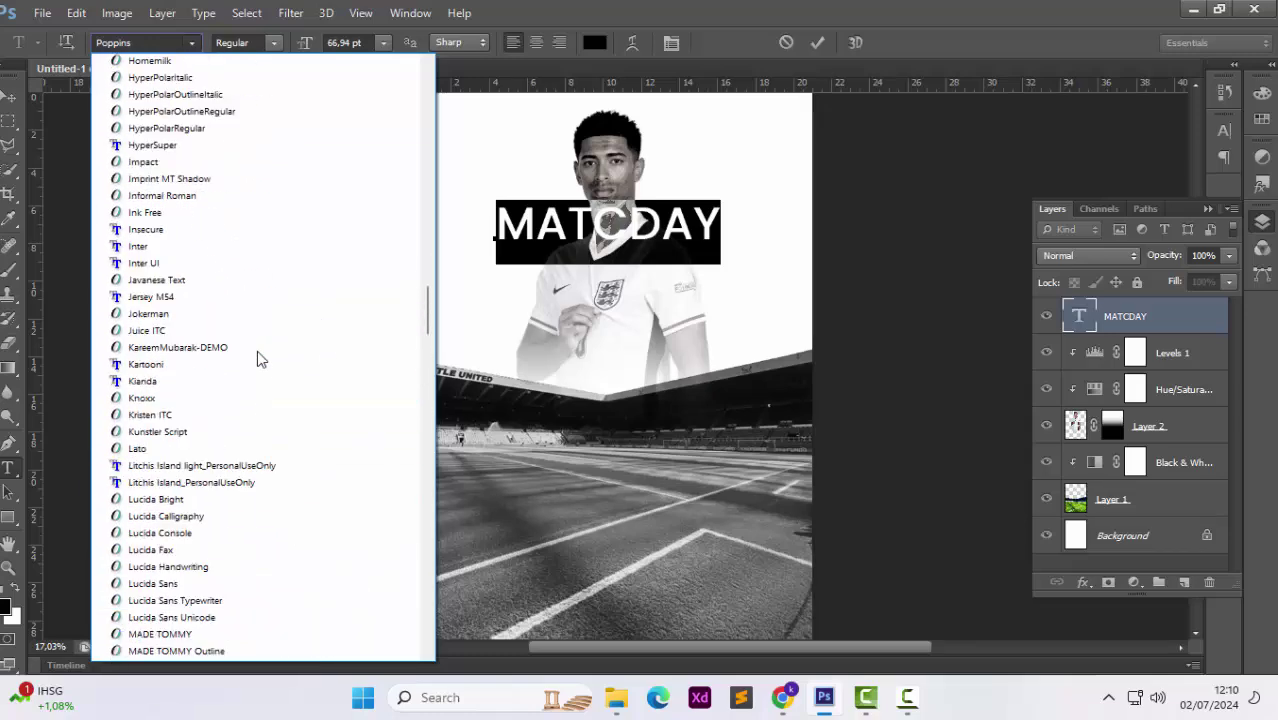
click(259, 452)
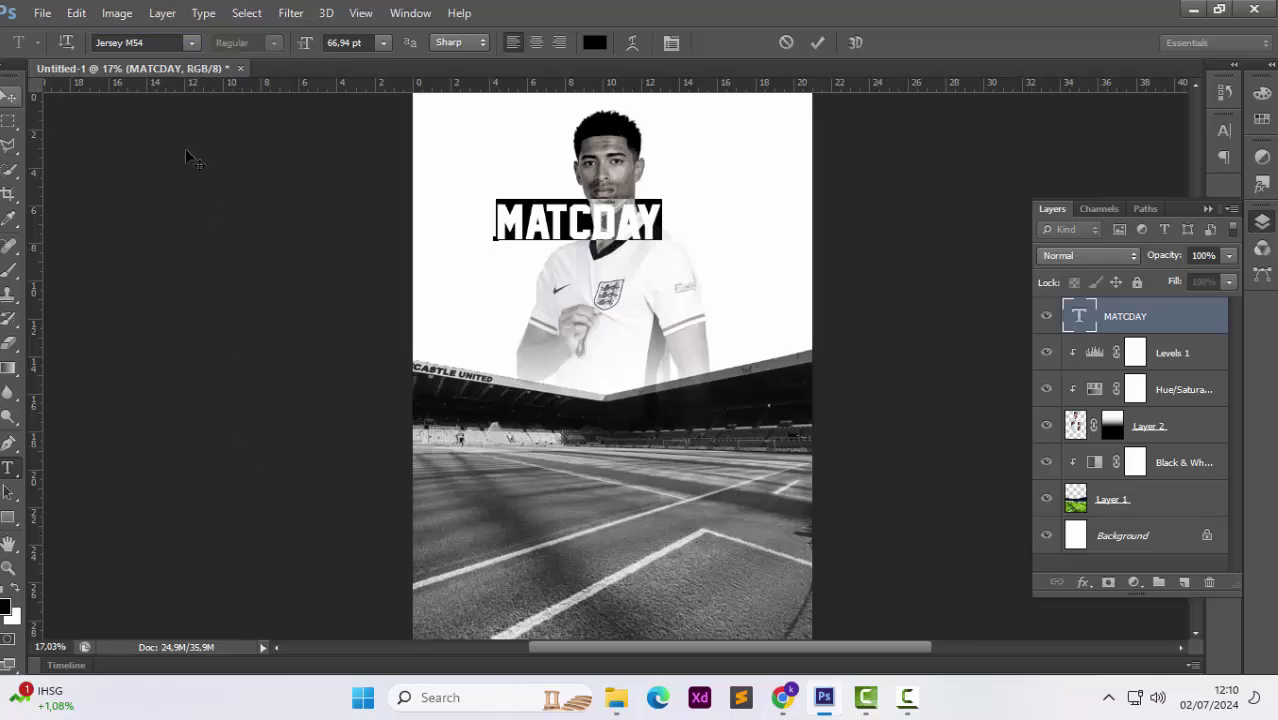
click(589, 228)
text(H)
click(9, 95)
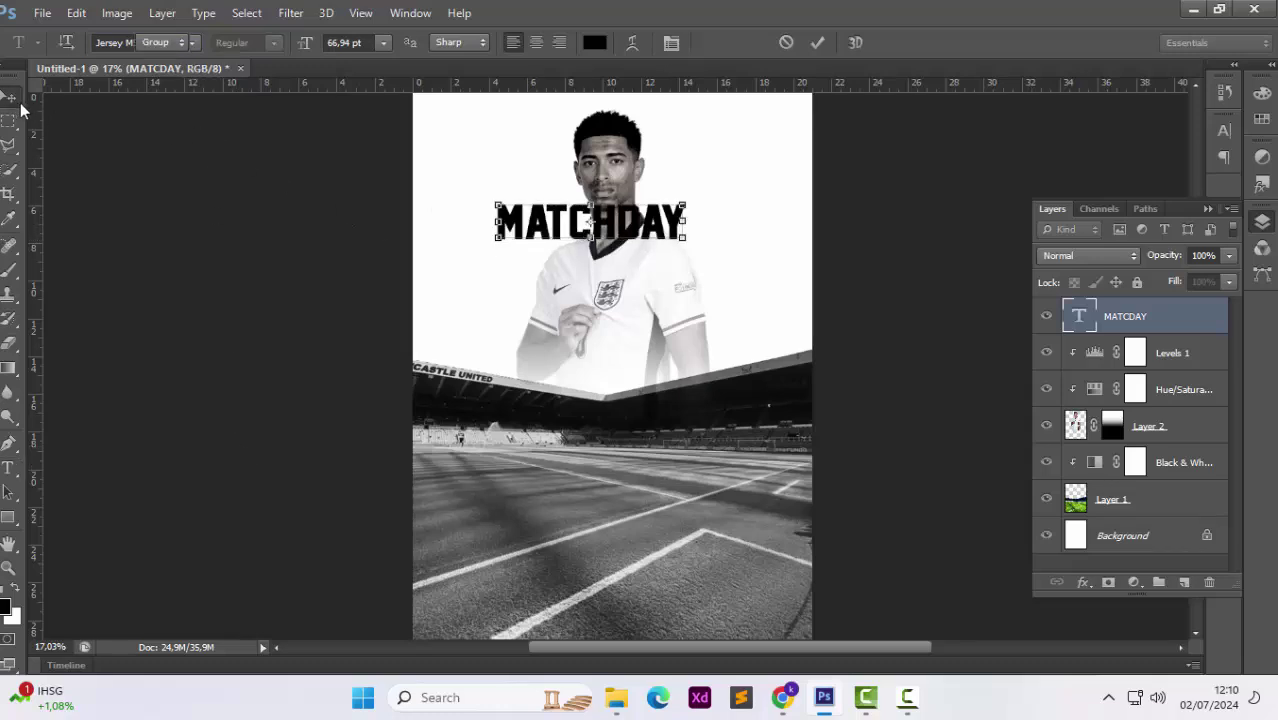
Enlarge and stretch the MATCHDAY title, and centre it horizontally over the player's face.
drag(688, 243, 710, 250)
mouse_move(600, 248)
mouse_down()
mouse_move(601, 271)
mouse_move(601, 258)
mouse_up()
drag(685, 222, 695, 160)
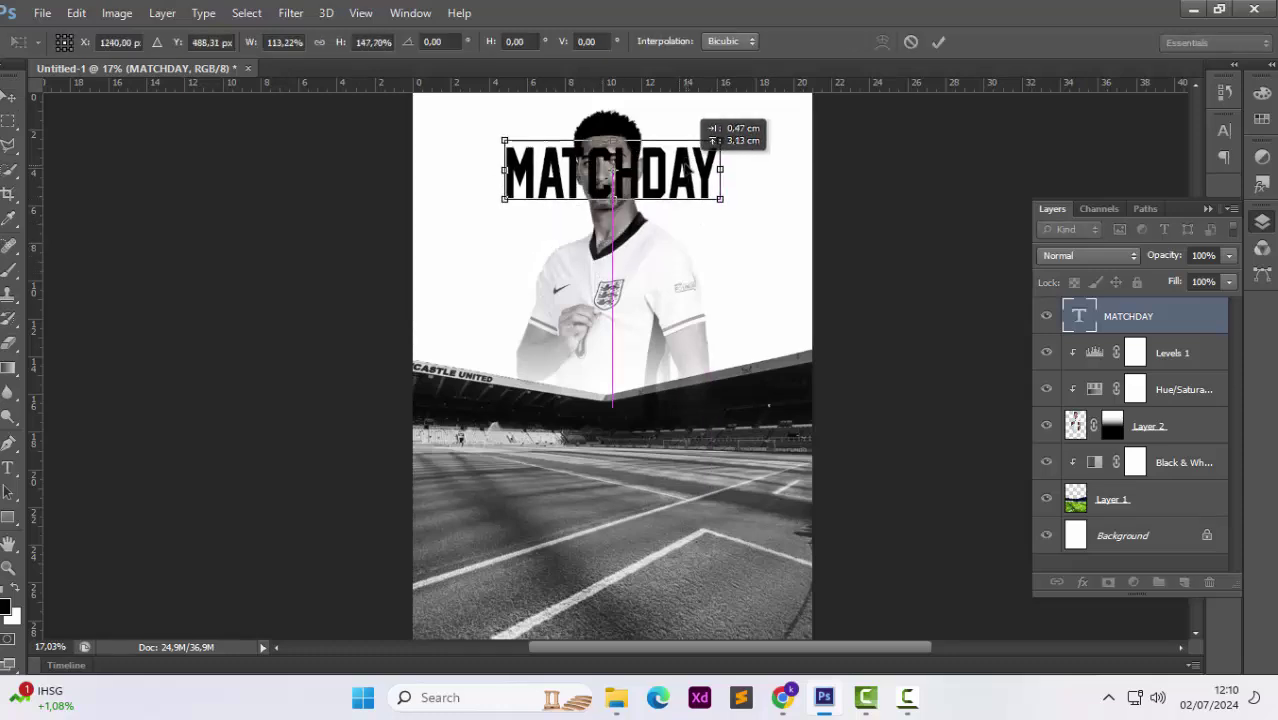
scroll(708, 230, up, 5)
mouse_move(722, 276)
mouse_down()
mouse_move(753, 285)
mouse_move(740, 282)
mouse_up()
key(Return)
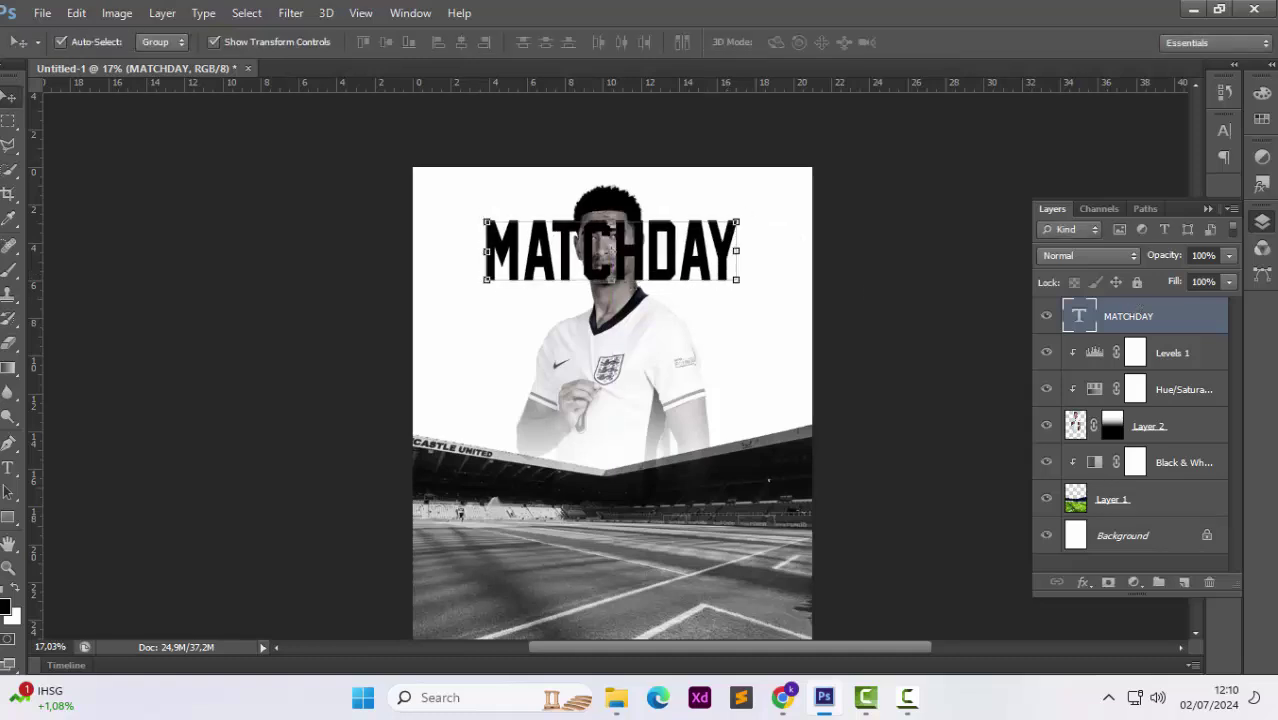
Move the MATCHDAY layer directly above the Background, then raise and enlarge the title behind the player's head at the poster's top.
drag(1171, 320, 1135, 518)
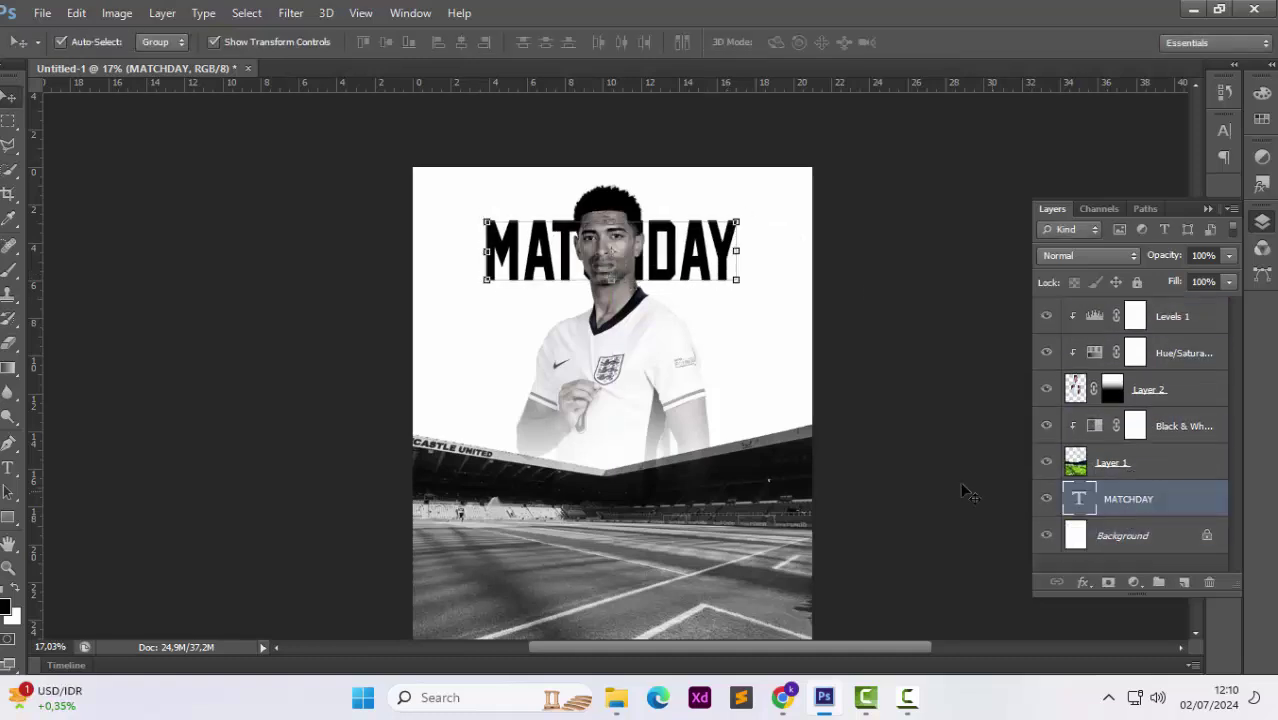
drag(682, 258, 682, 233)
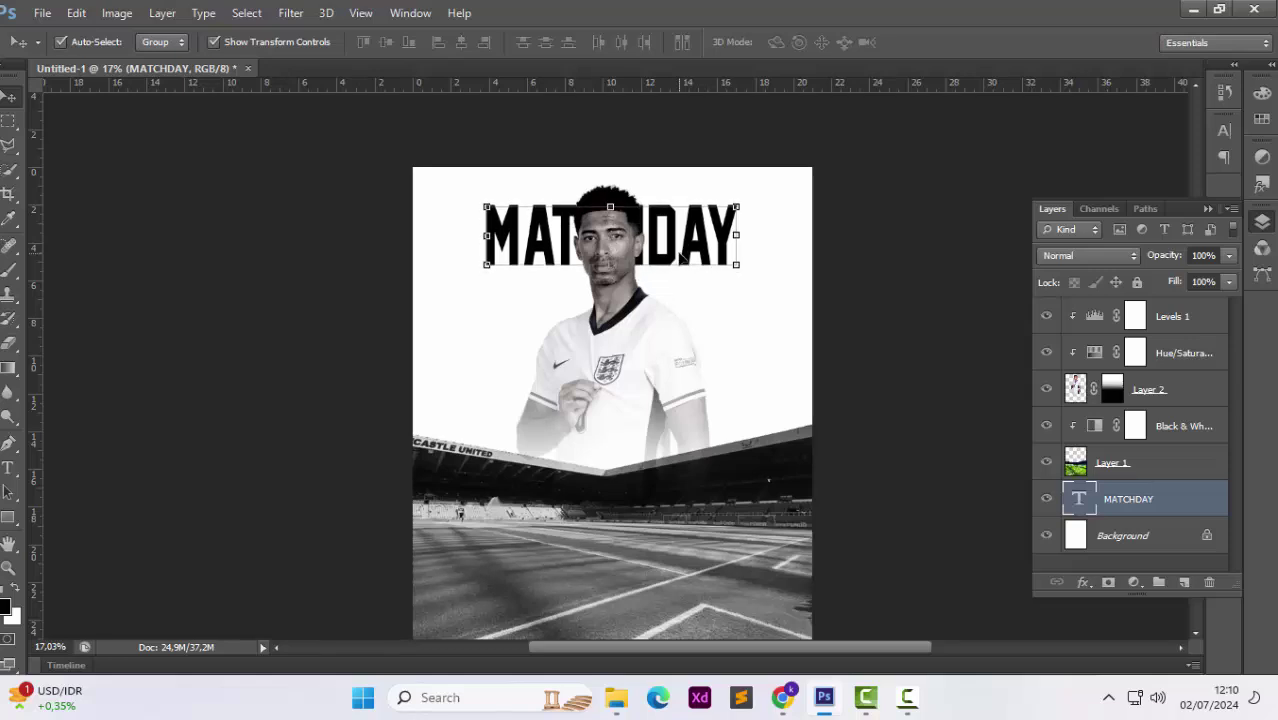
click(740, 267)
drag(740, 269, 719, 248)
key(Return)
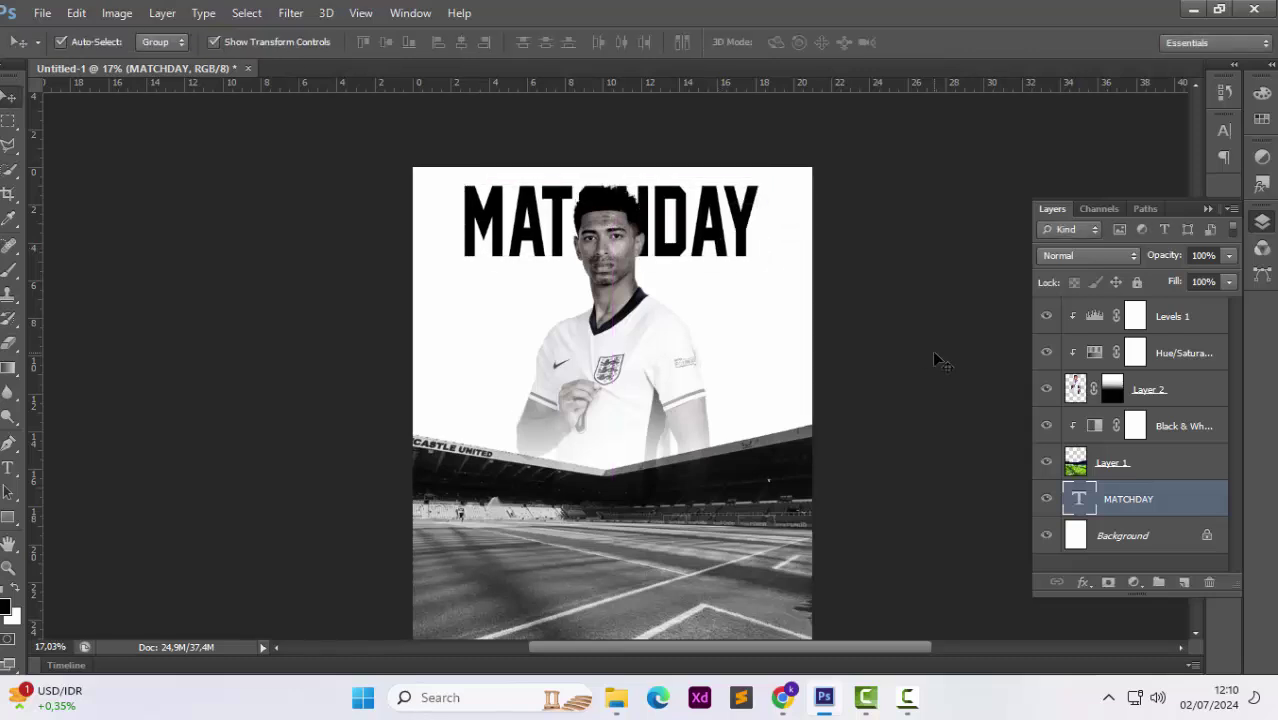
click(932, 350)
click(719, 245)
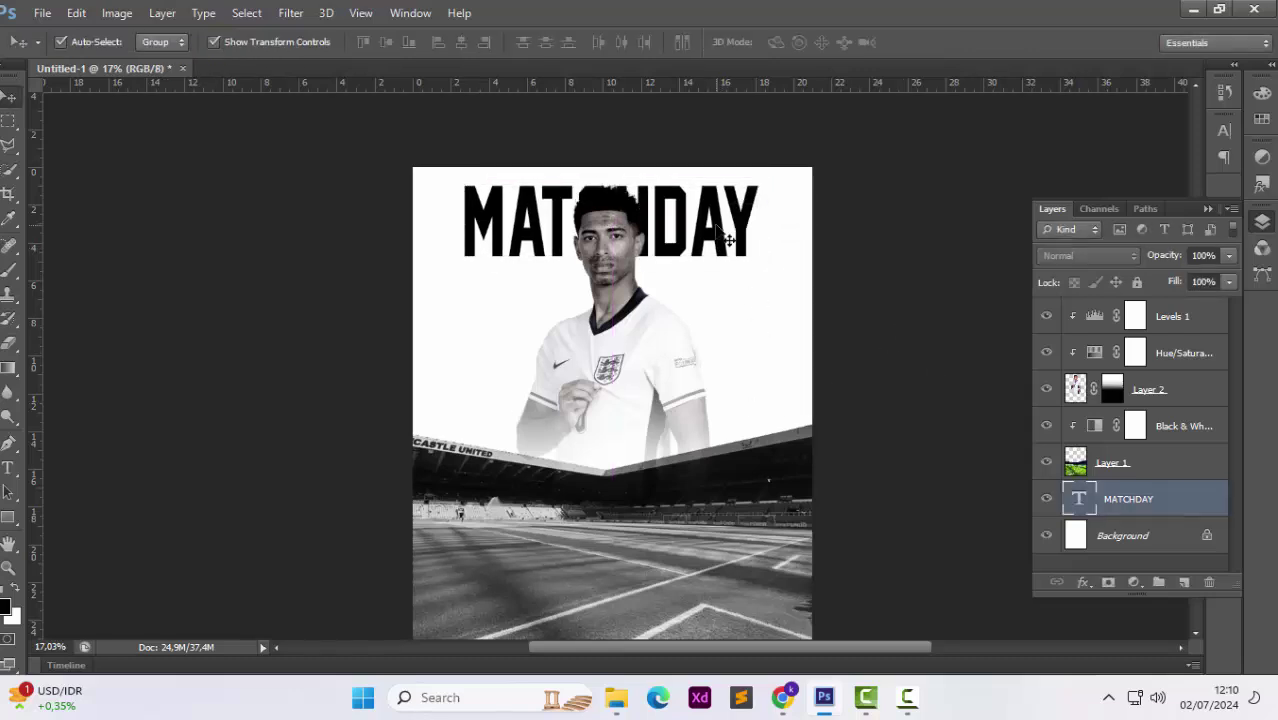
Set the MATCHDAY title's text colour to red b60404.
double_click(1079, 498)
click(594, 42)
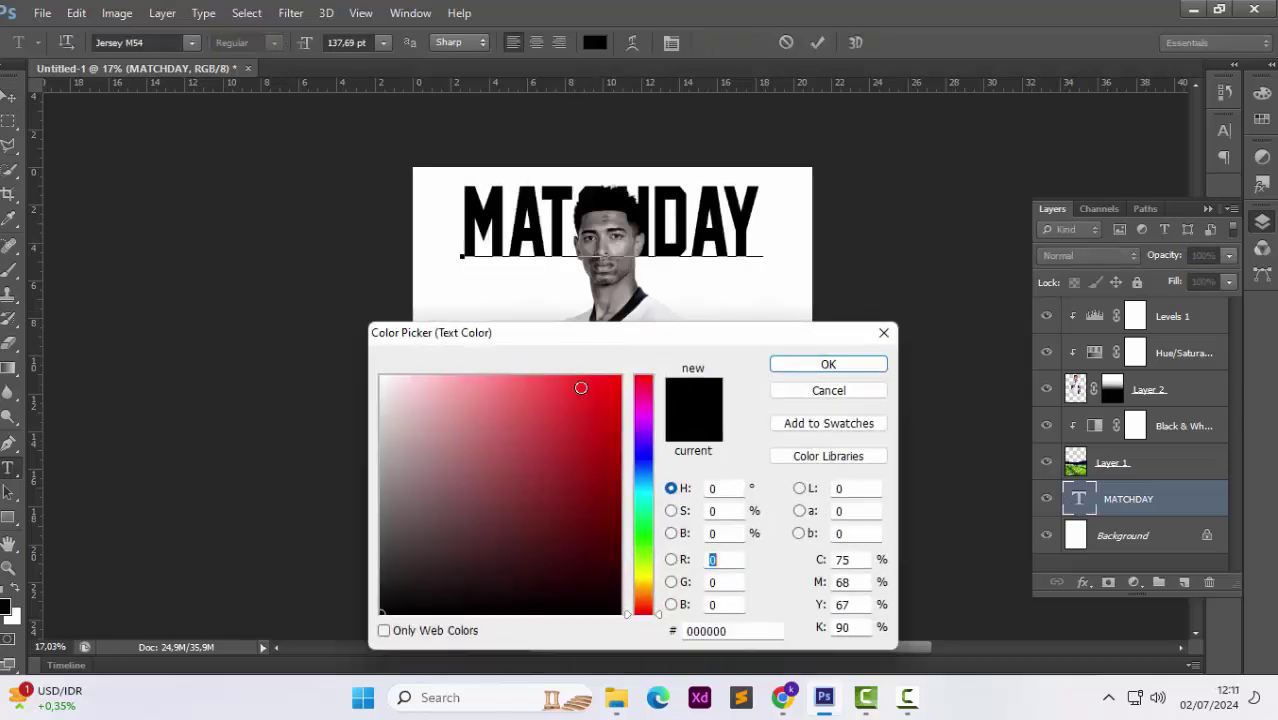
click(615, 443)
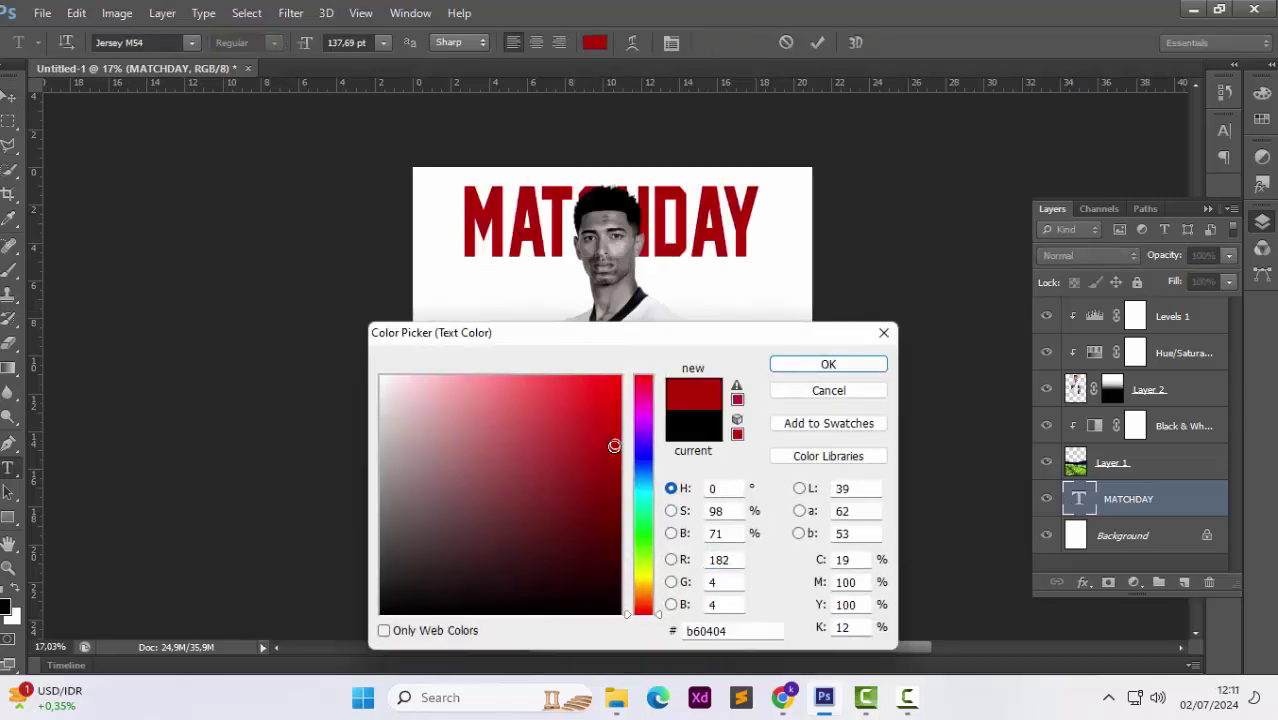
click(826, 370)
Recolour only the letters "DAY" in the title to dark red 650303.
click(686, 238)
drag(653, 222, 783, 207)
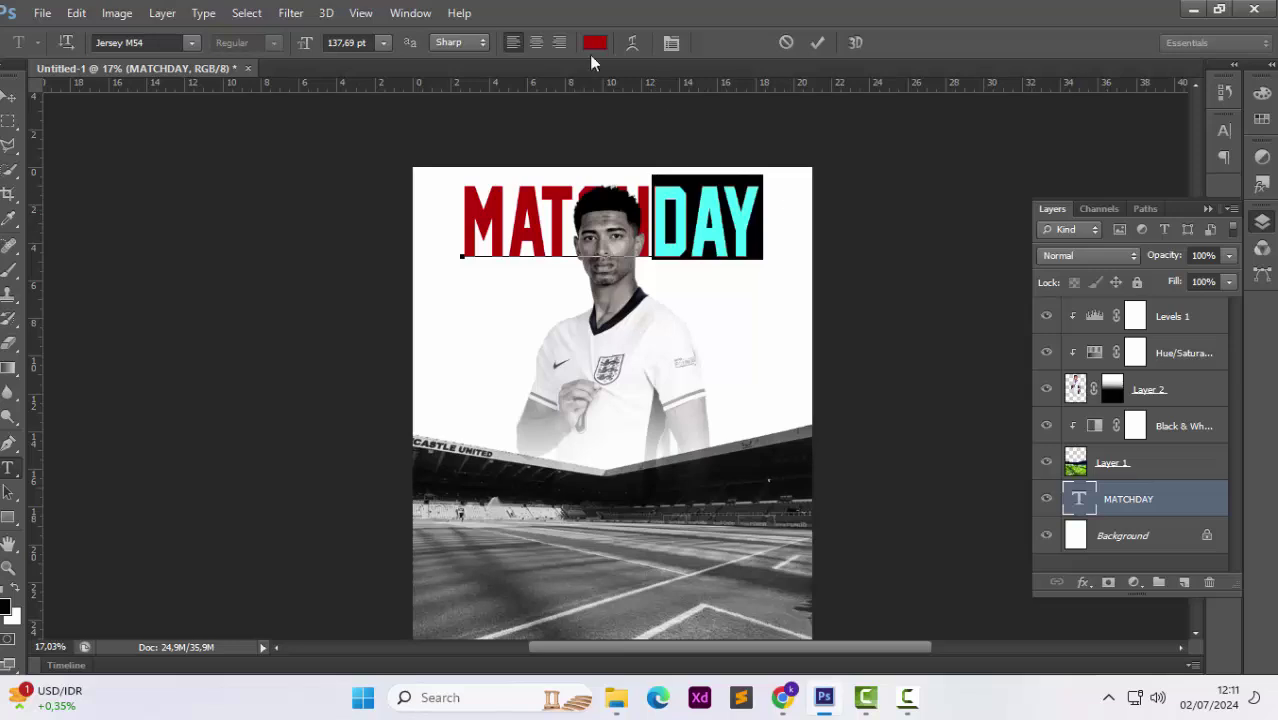
click(594, 42)
click(613, 520)
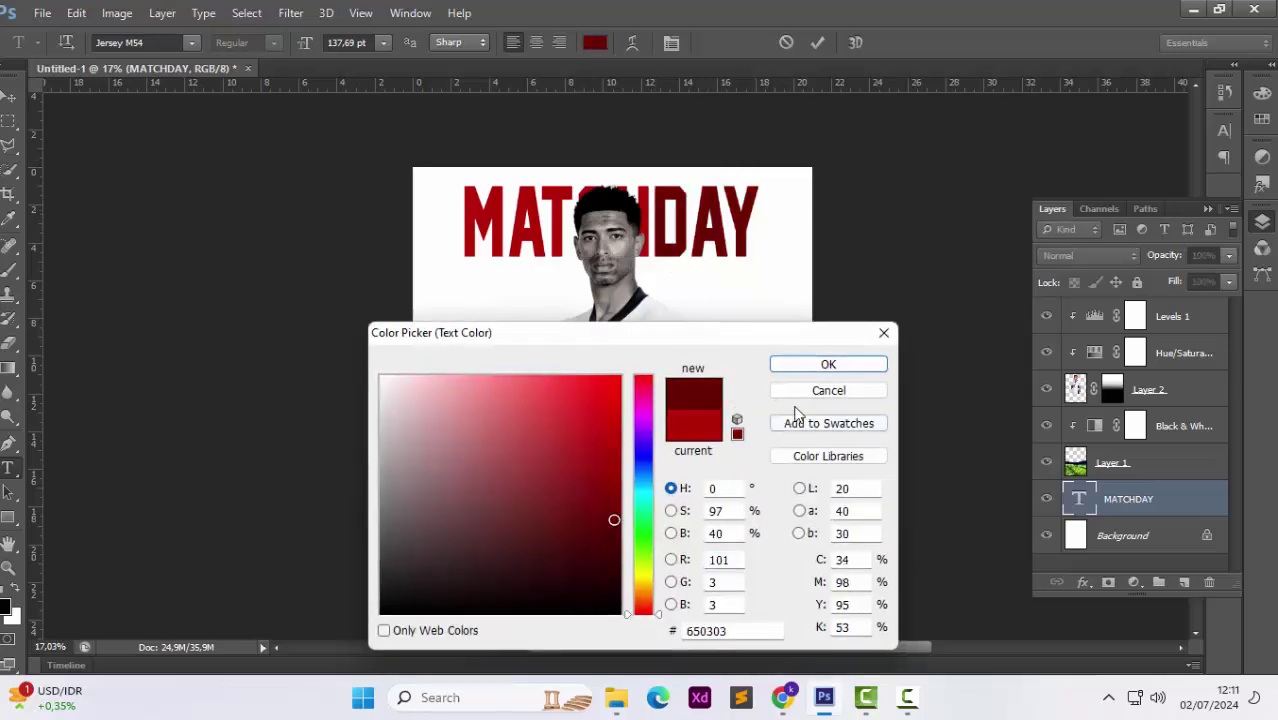
click(828, 364)
click(8, 97)
click(197, 300)
scroll(383, 407, down, 1)
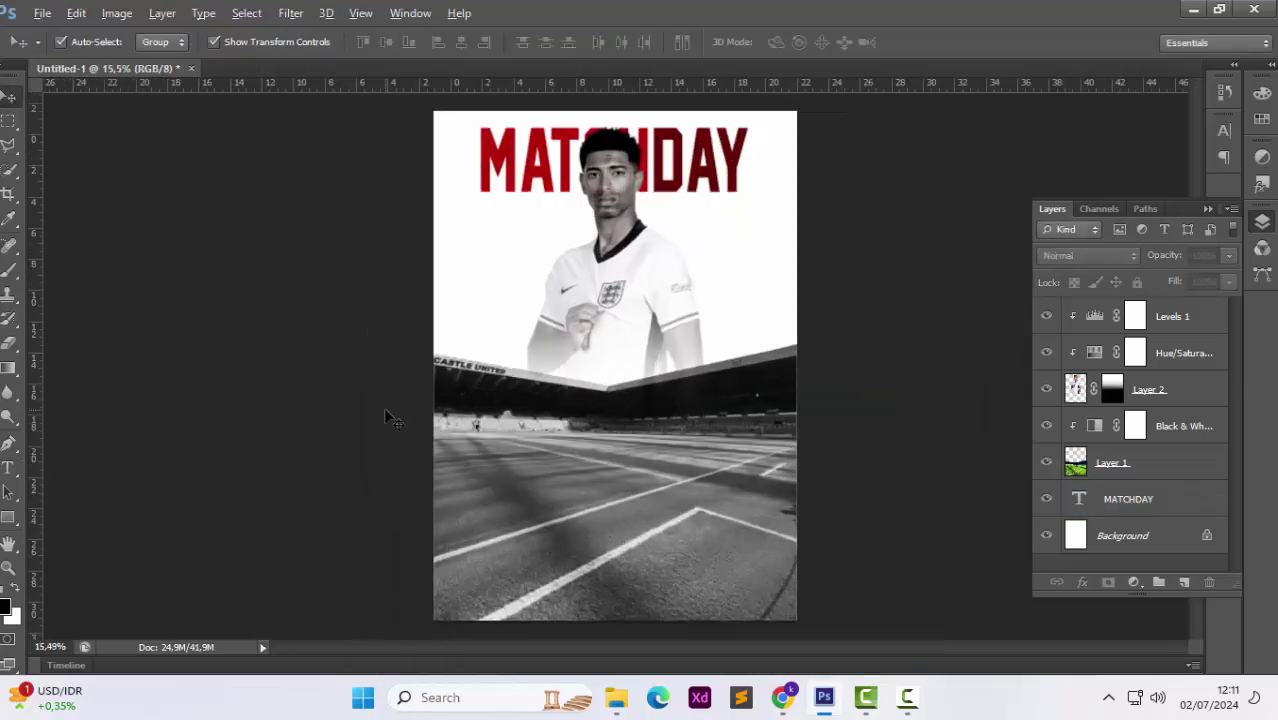
scroll(383, 407, up, 1)
scroll(534, 353, down, 1)
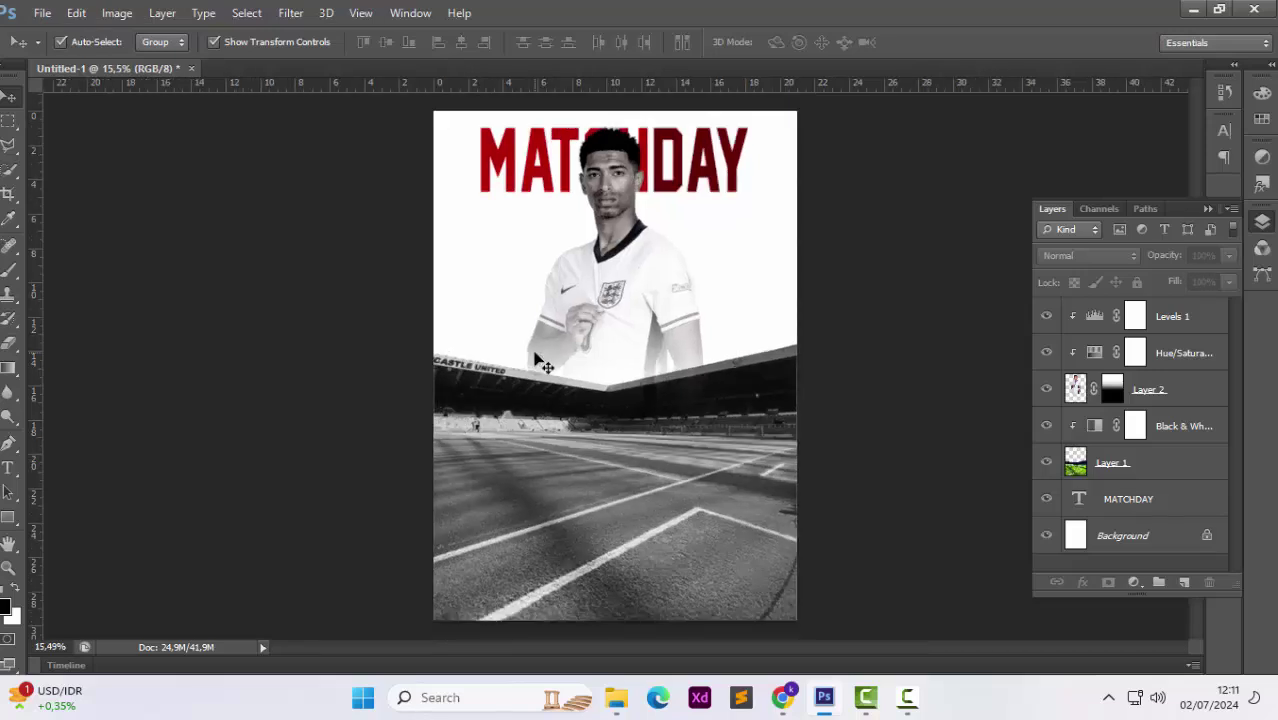
Open "Jude Bellingham - FootyRenders (1).png", copy the player into the poster and release the new layer from its clipping mask.
key(ctrl+o)
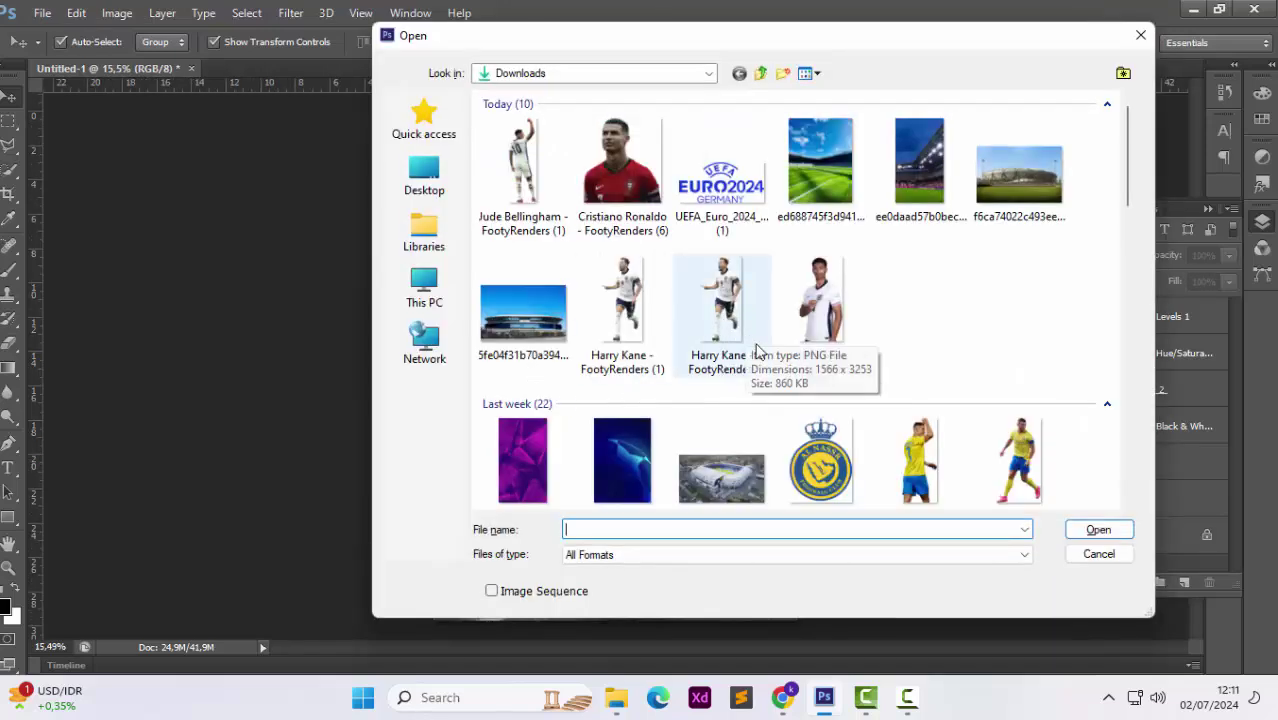
double_click(517, 203)
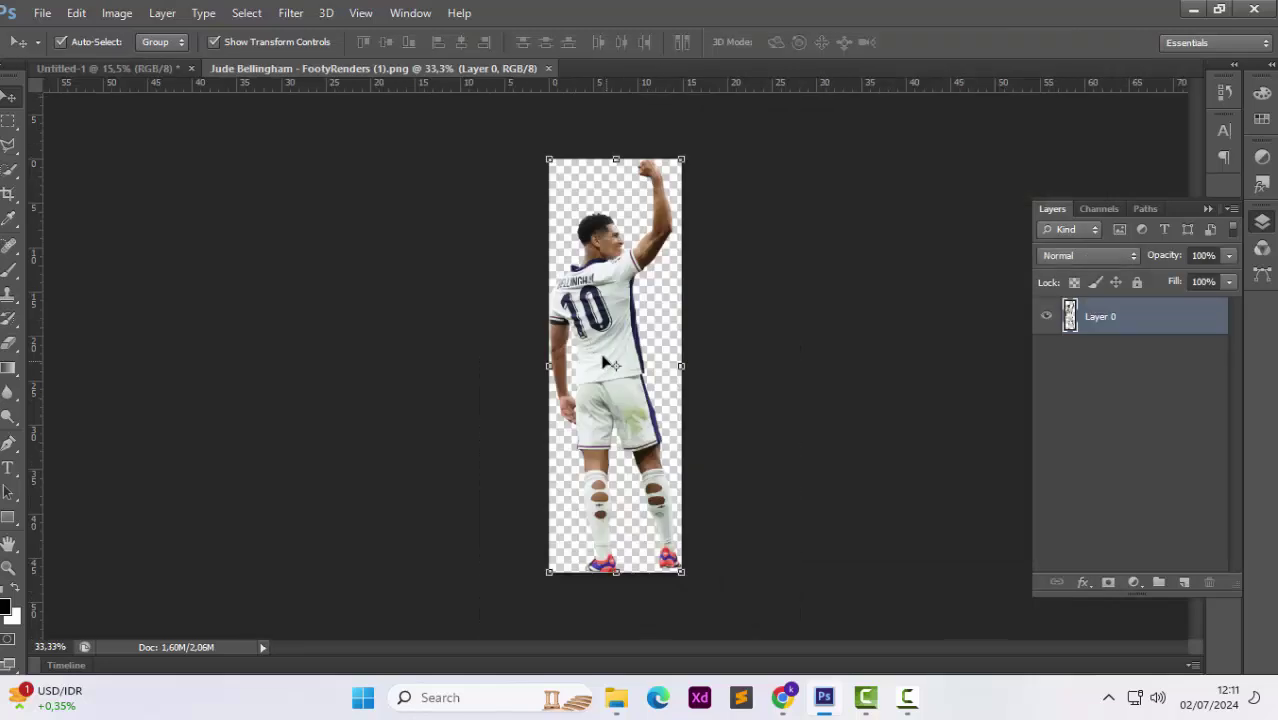
drag(600, 358, 716, 497)
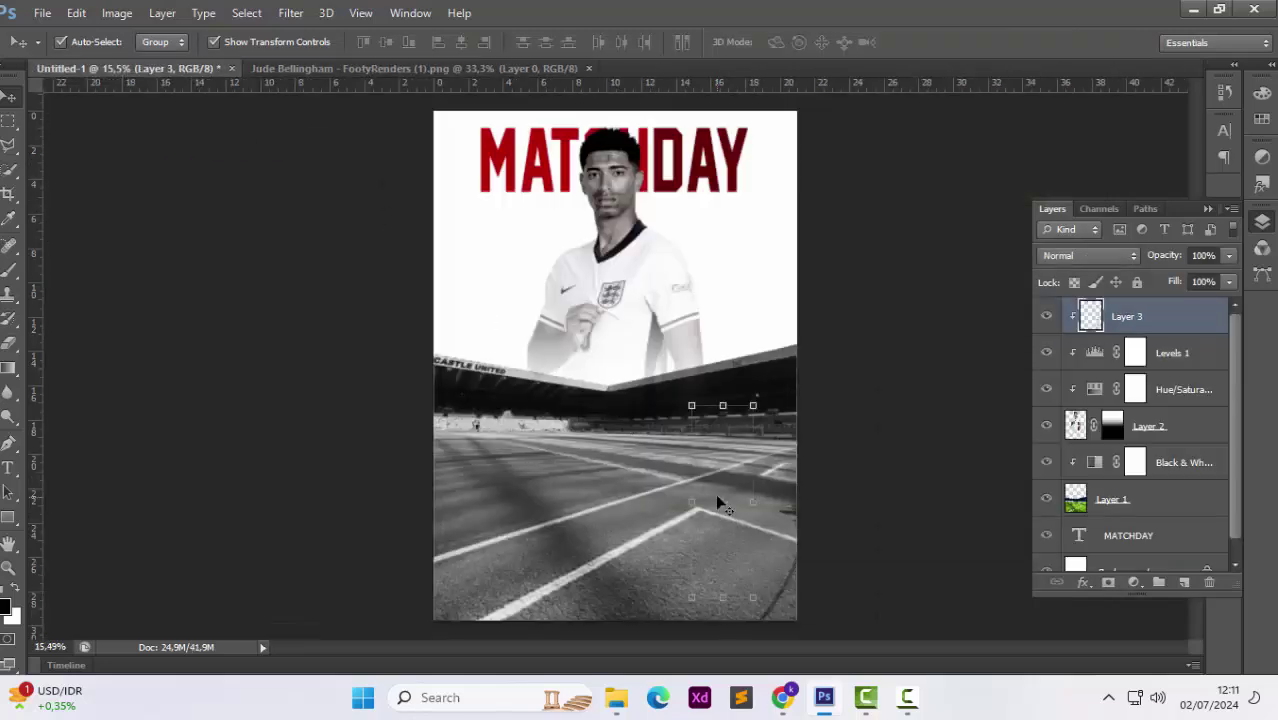
drag(1155, 325, 1155, 335)
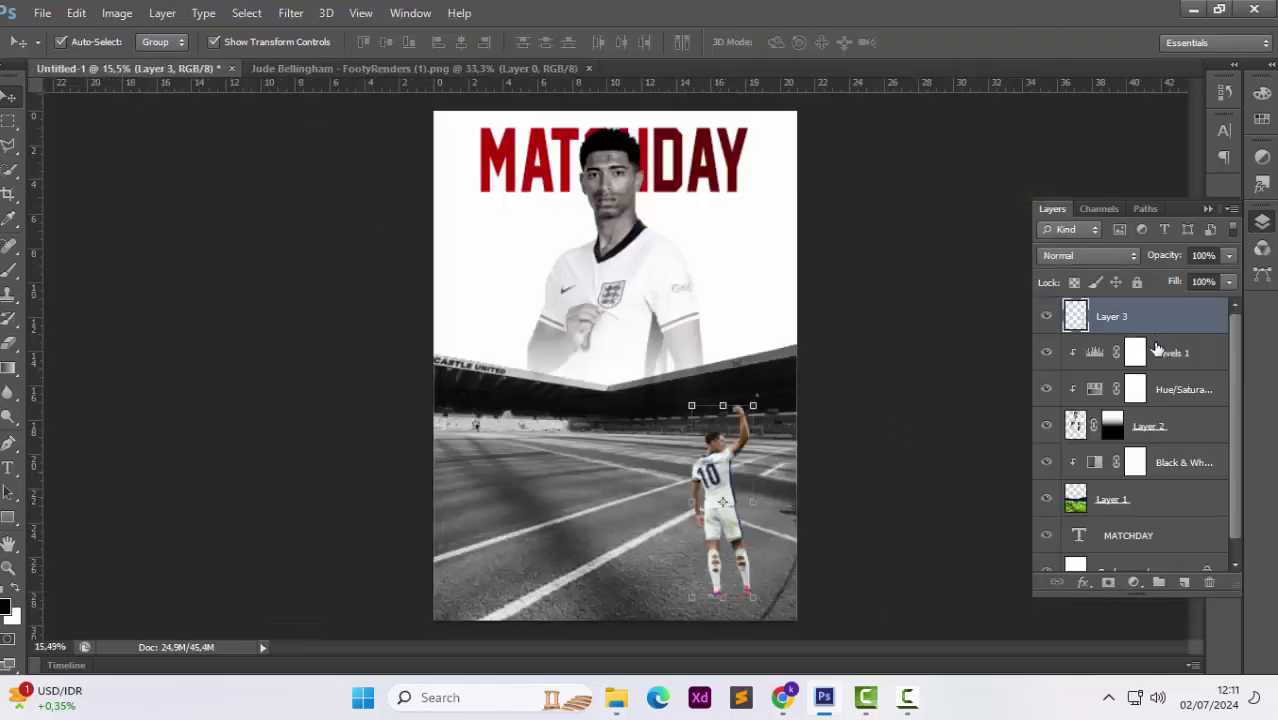
Group Levels 1, Hue/Saturation and Layer 2 under the name "MODEL 1".
click(1168, 360)
shift+click(1170, 389)
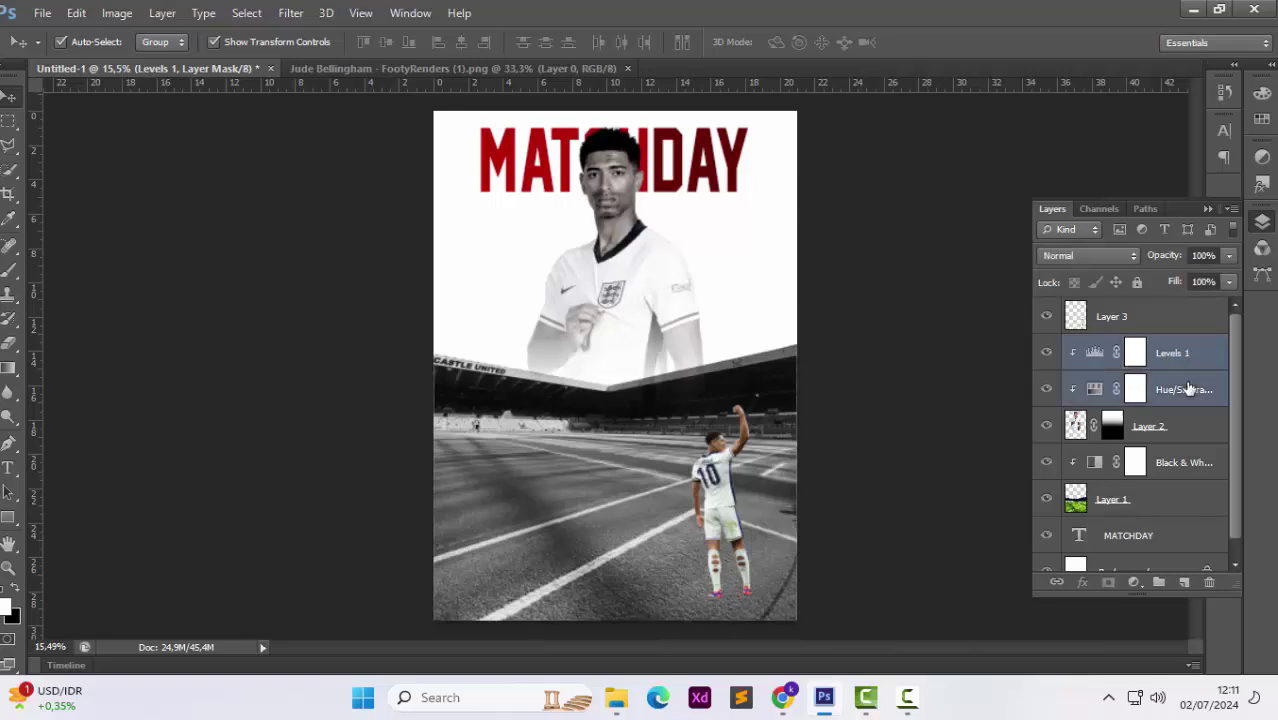
shift+click(1168, 425)
key(ctrl+g)
double_click(1122, 345)
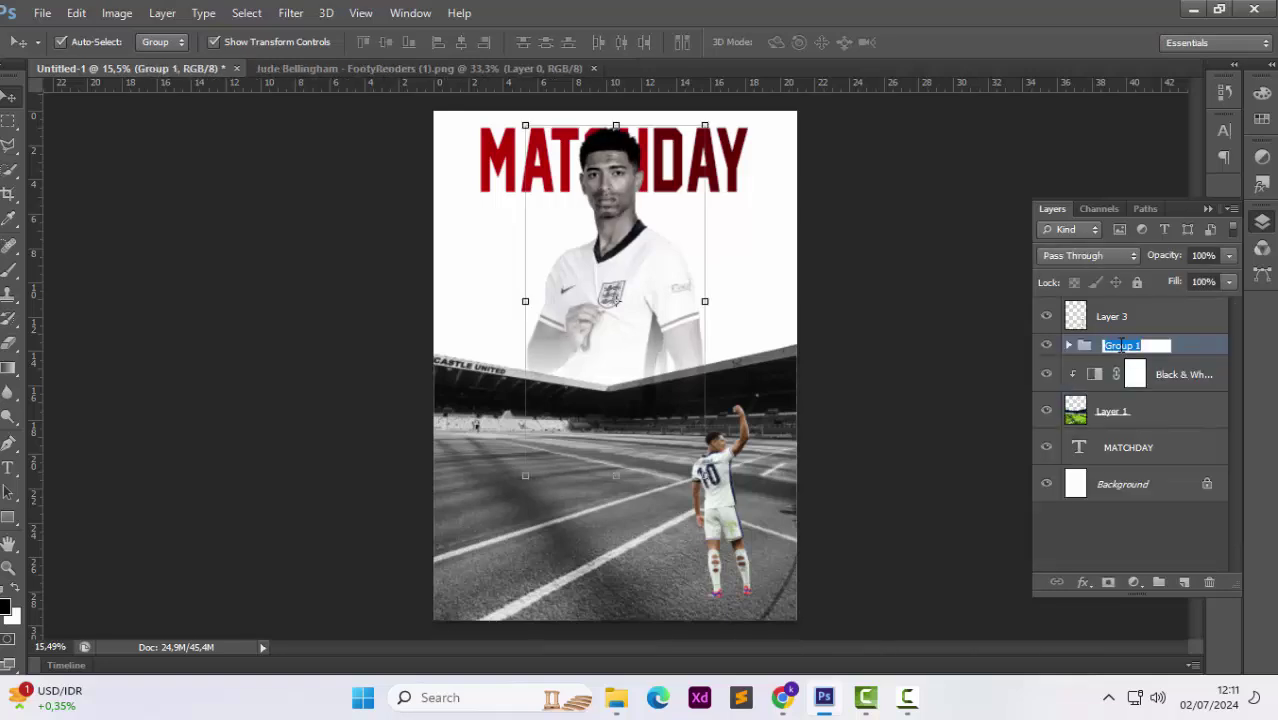
text(MODEL 1)
key(Return)
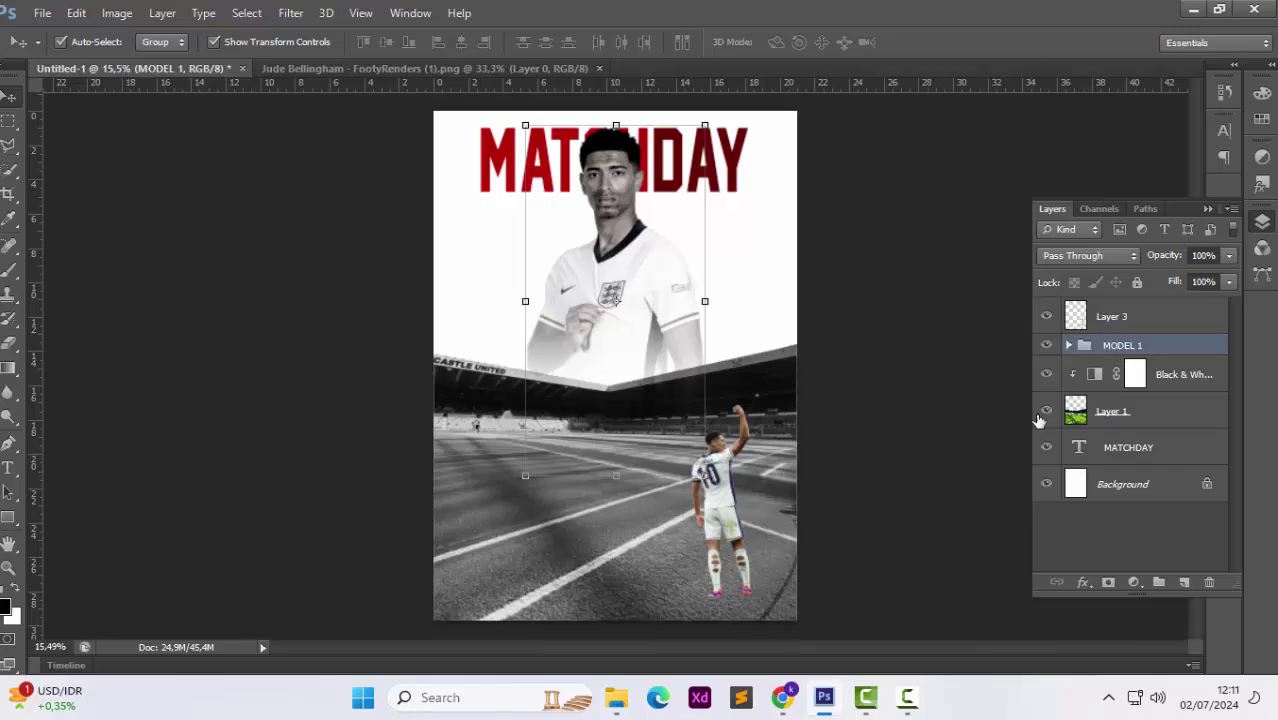
Move the back-view player towards the middle of the pitch and enlarge the cutout.
click(808, 443)
click(737, 458)
drag(713, 485, 677, 461)
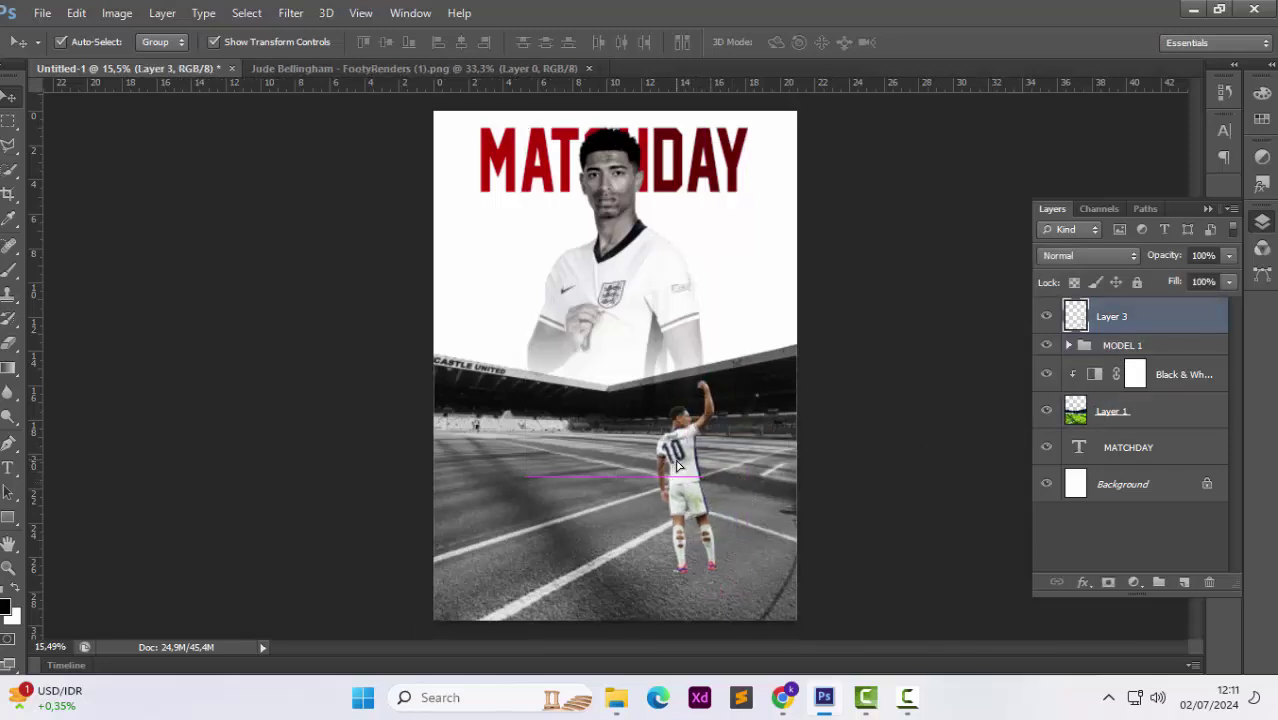
key(ctrl+t)
drag(718, 379, 682, 391)
key(Return)
scroll(662, 403, up, 3)
scroll(677, 398, down, 5)
scroll(688, 390, down, 3)
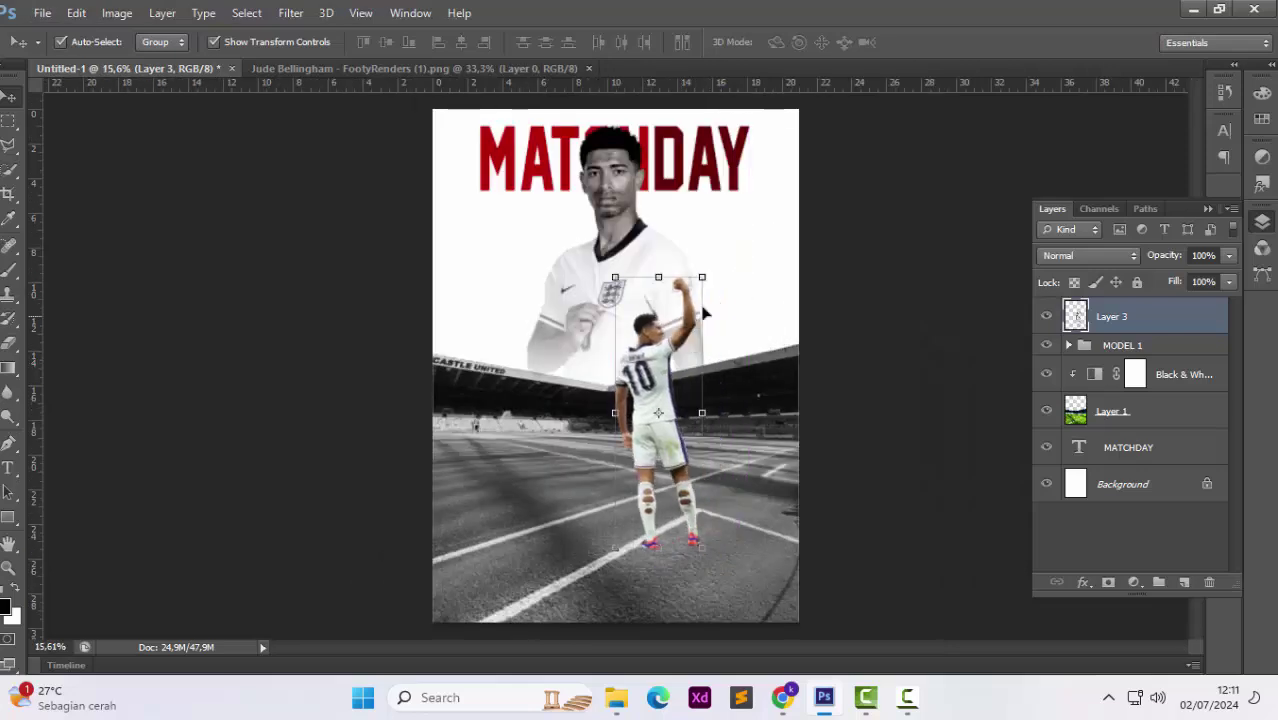
drag(727, 272, 731, 280)
key(Return)
Move the back-view player left to the poster's centre and enlarge the cutout to about 112.5%.
drag(665, 368, 622, 367)
key(ctrl+t)
drag(657, 278, 700, 250)
drag(625, 344, 629, 378)
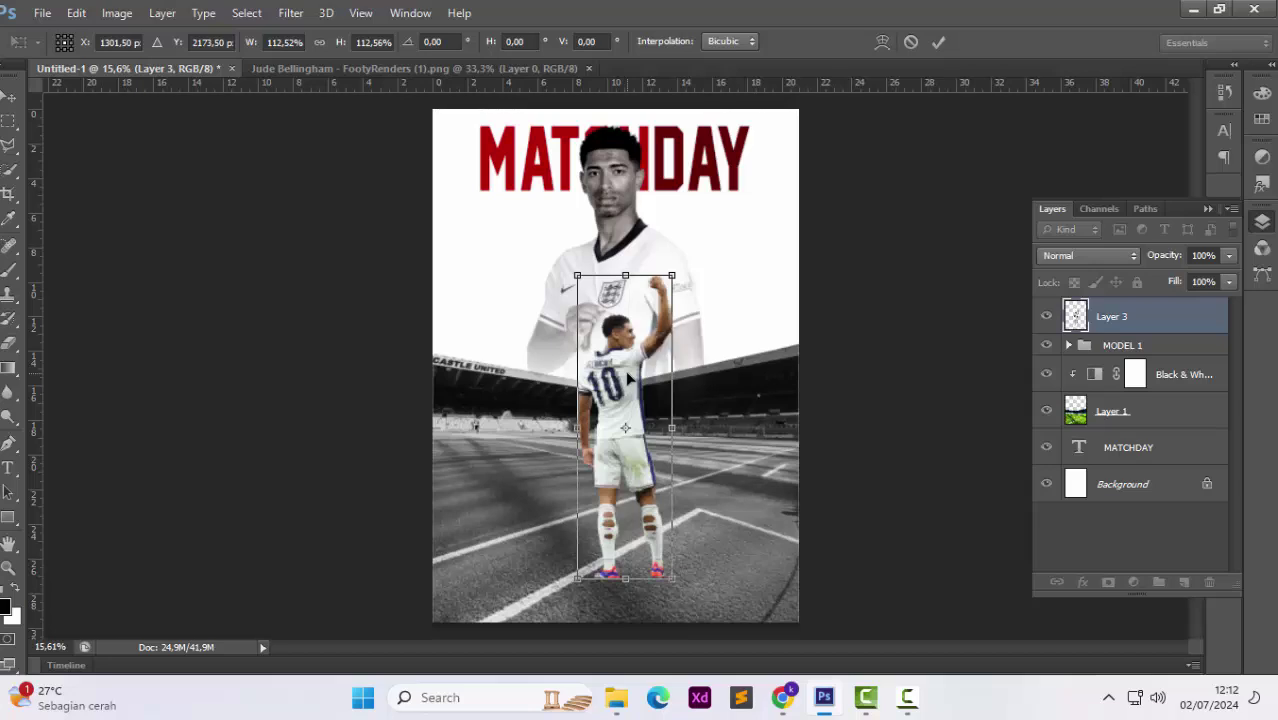
key(Return)
Add a Levels adjustment clipped to the back-view player, with black input 73 and midtones 1,21.
scroll(629, 378, up, 2)
scroll(629, 378, down, 2)
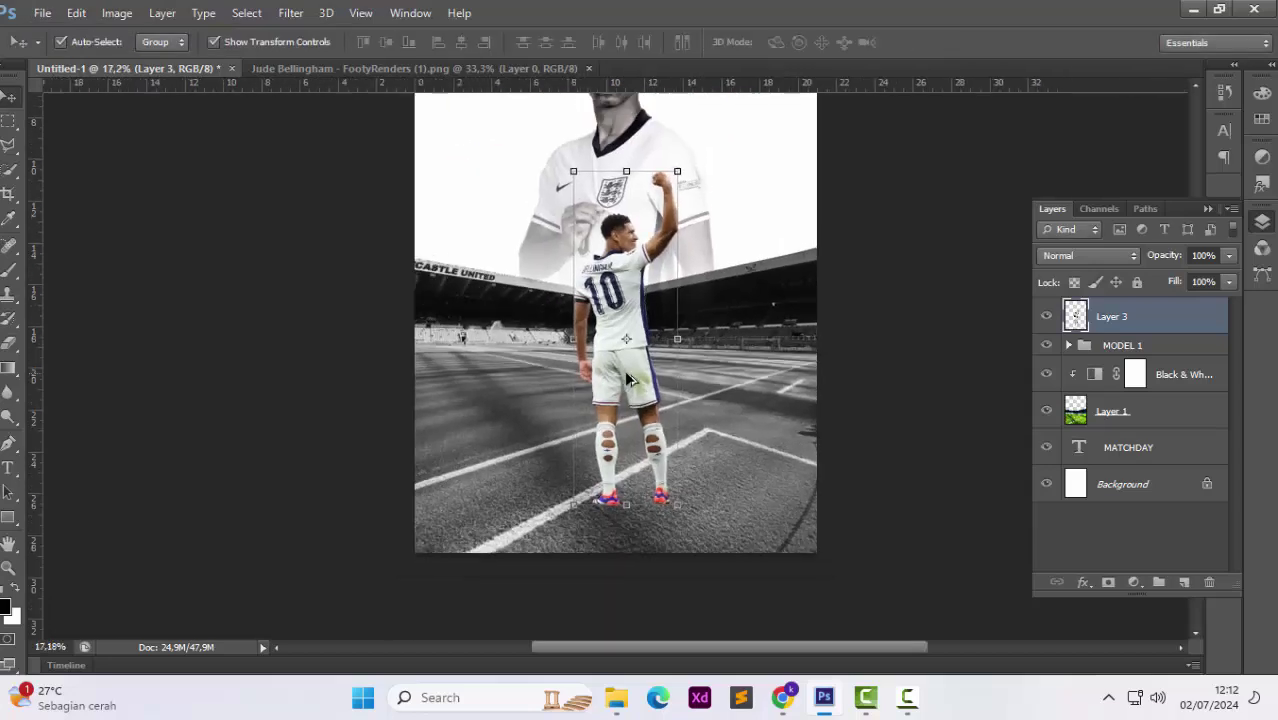
scroll(624, 370, up, 1)
click(1134, 582)
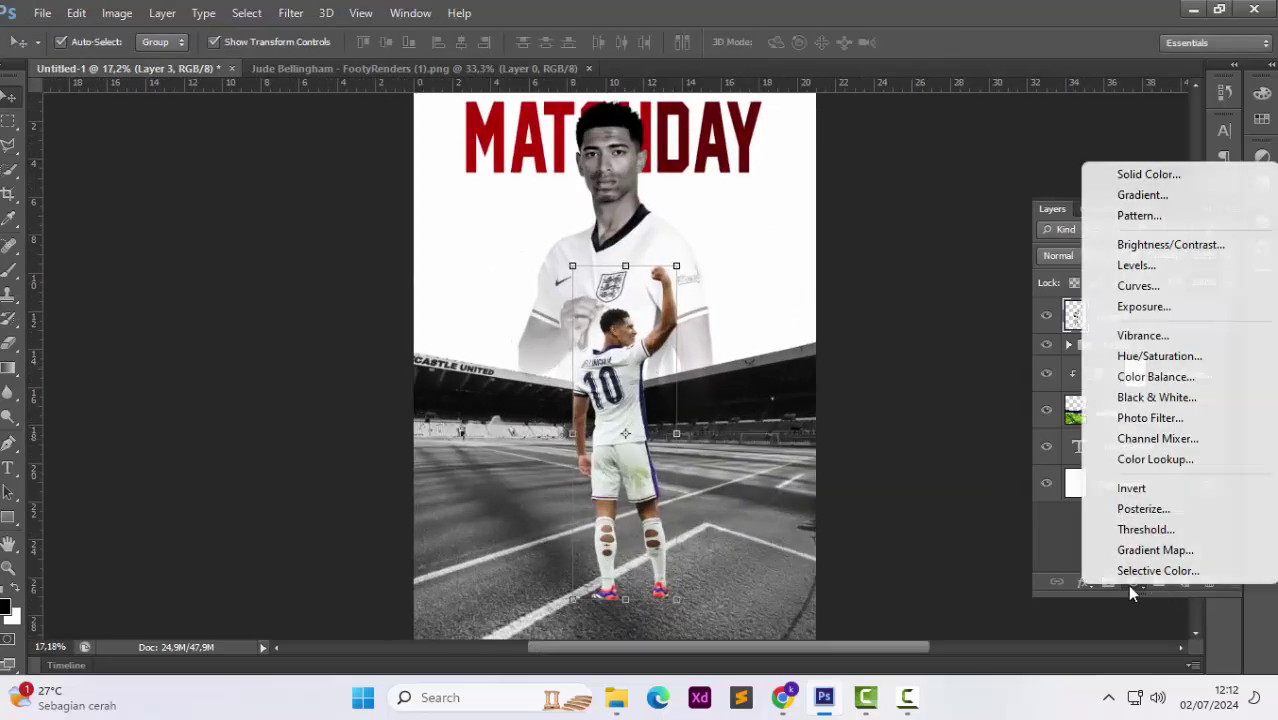
click(1155, 266)
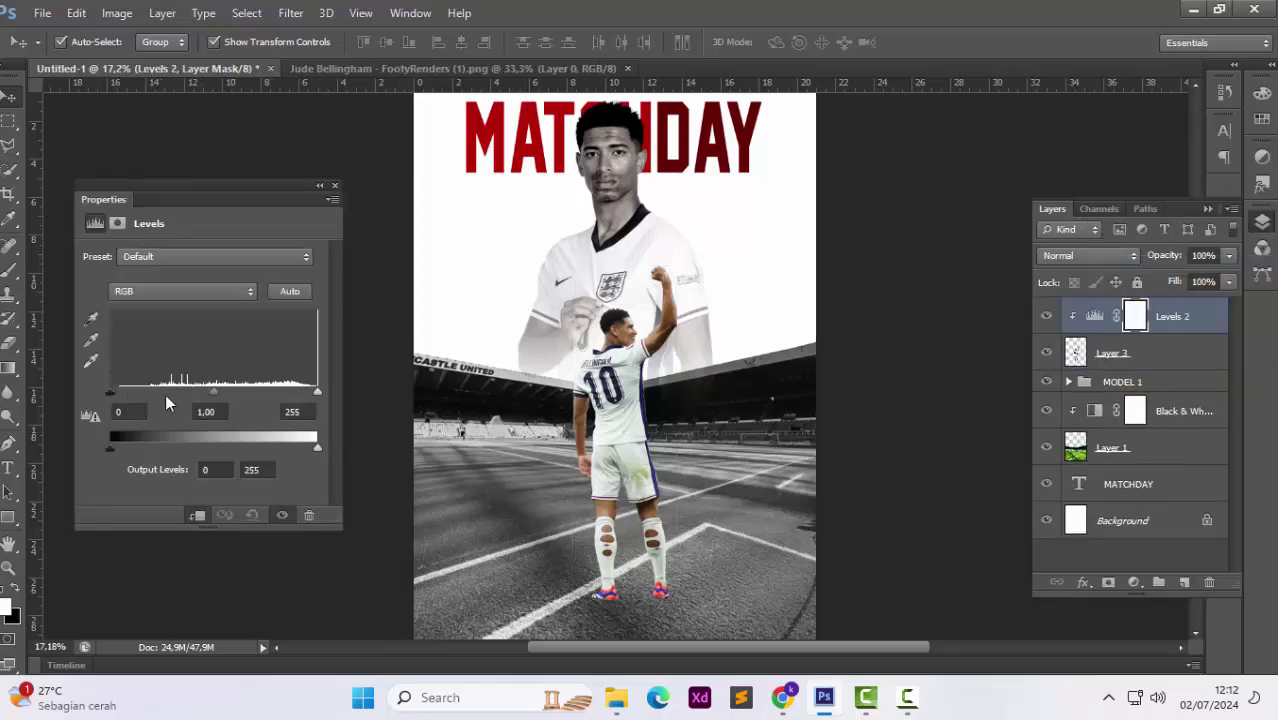
drag(110, 391, 153, 396)
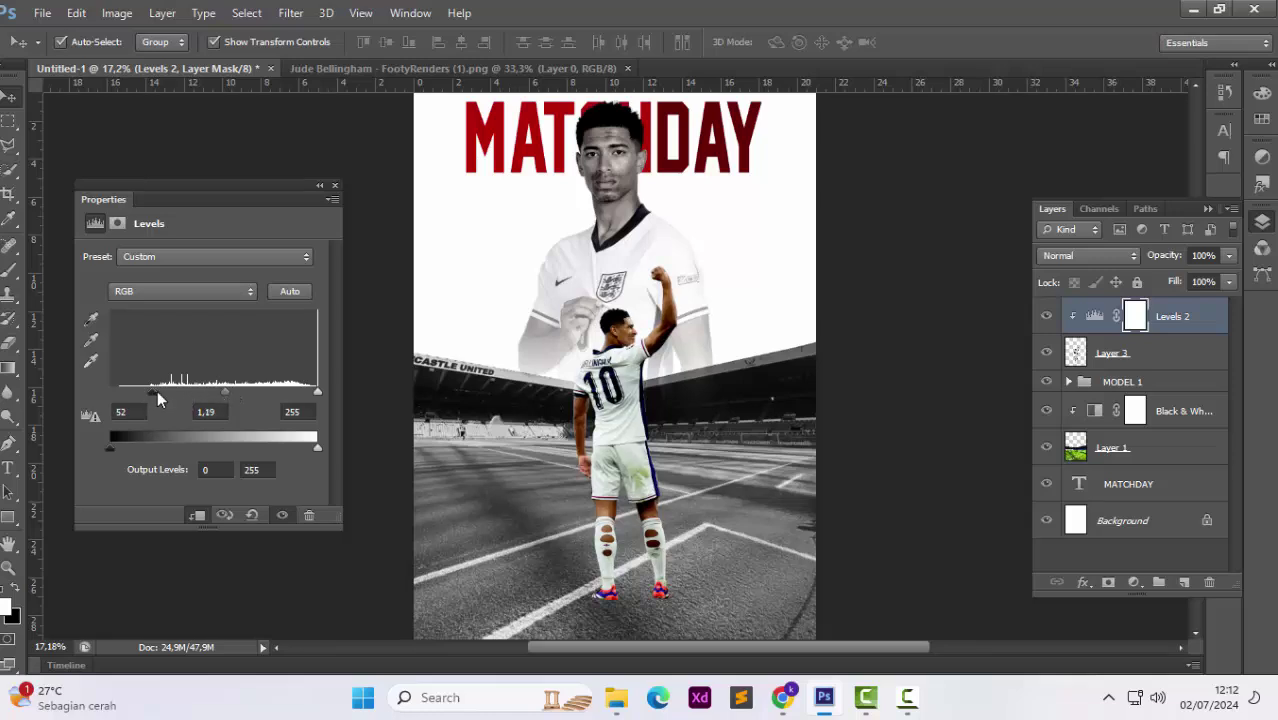
scroll(531, 424, up, 3)
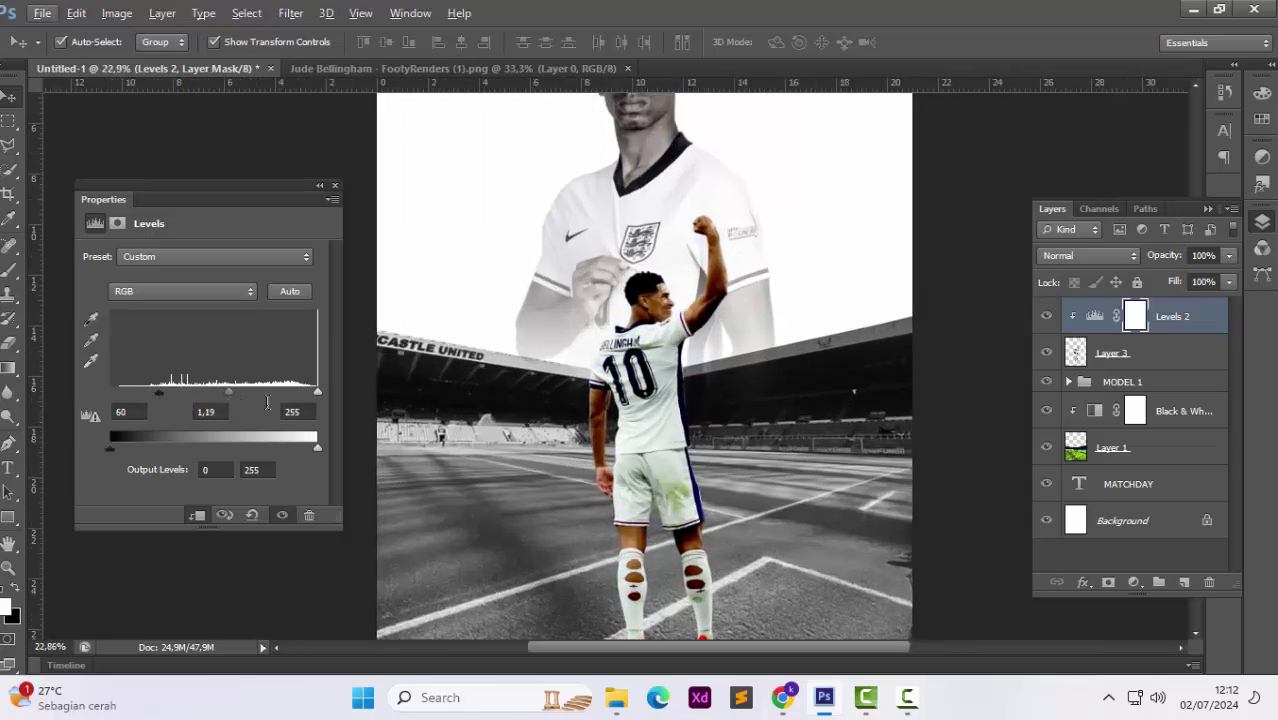
drag(160, 393, 166, 394)
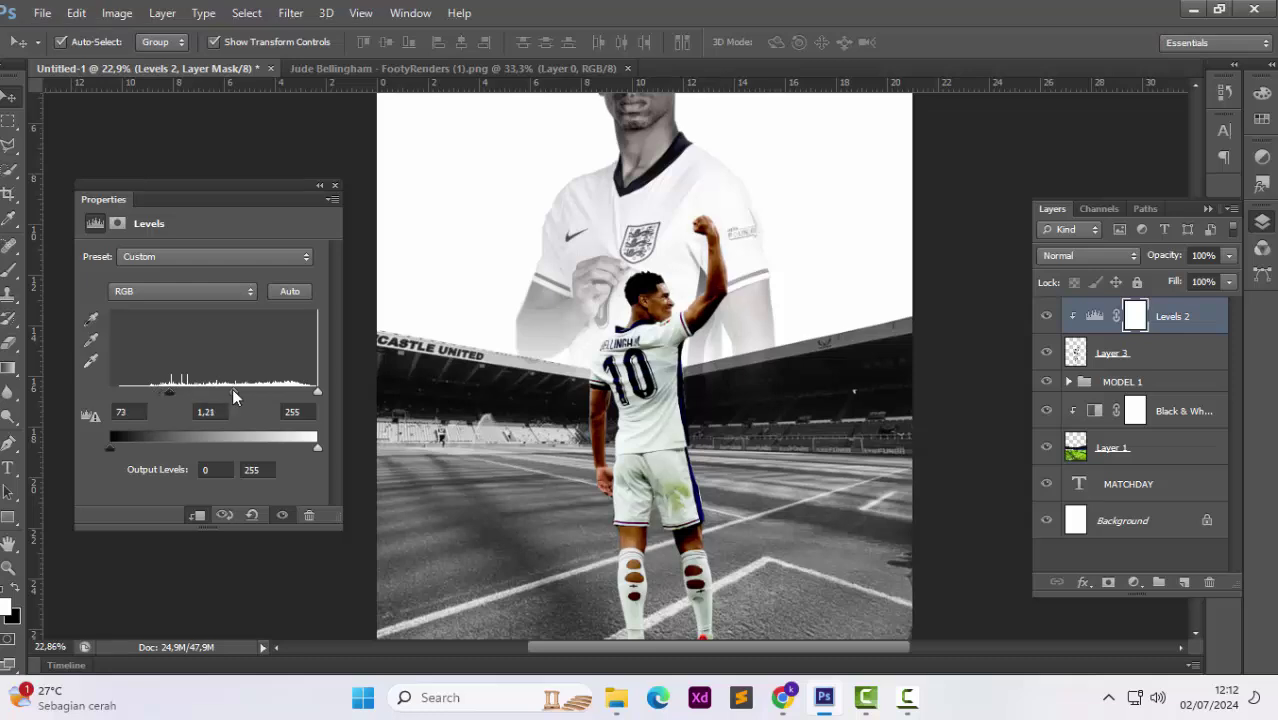
click(335, 187)
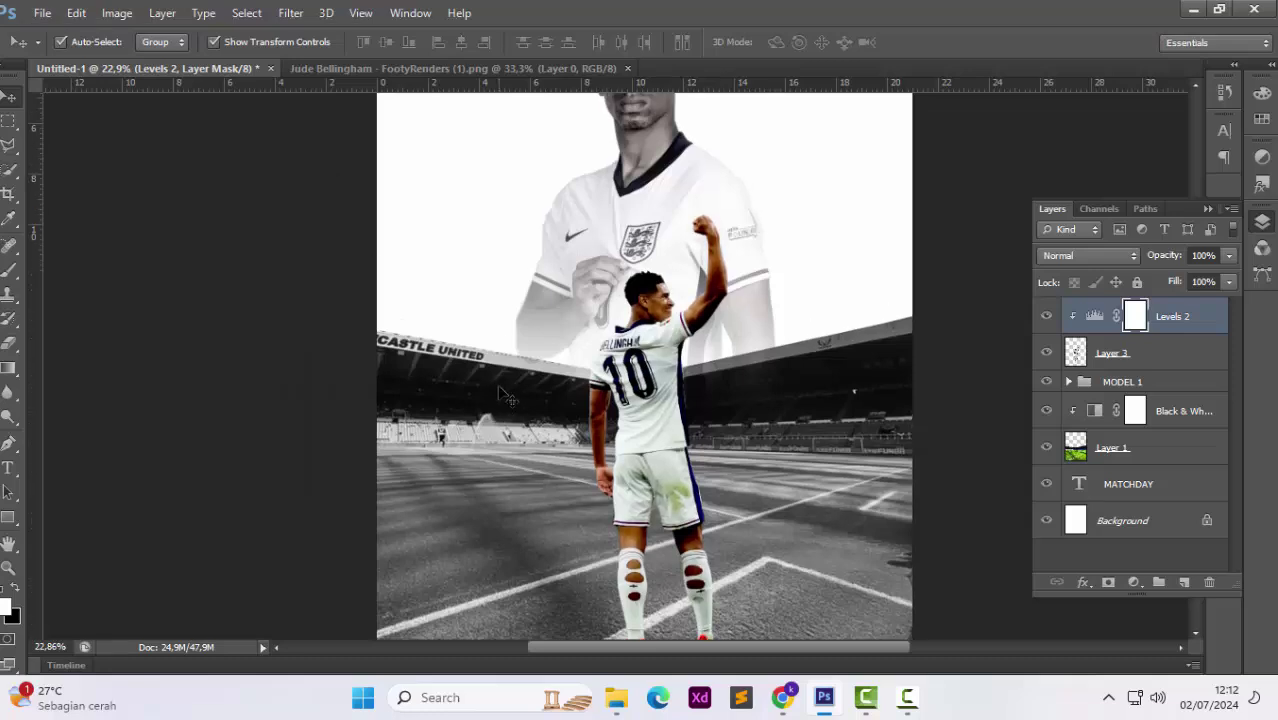
Rotate the back-view player very slightly clockwise.
scroll(505, 395, down, 2)
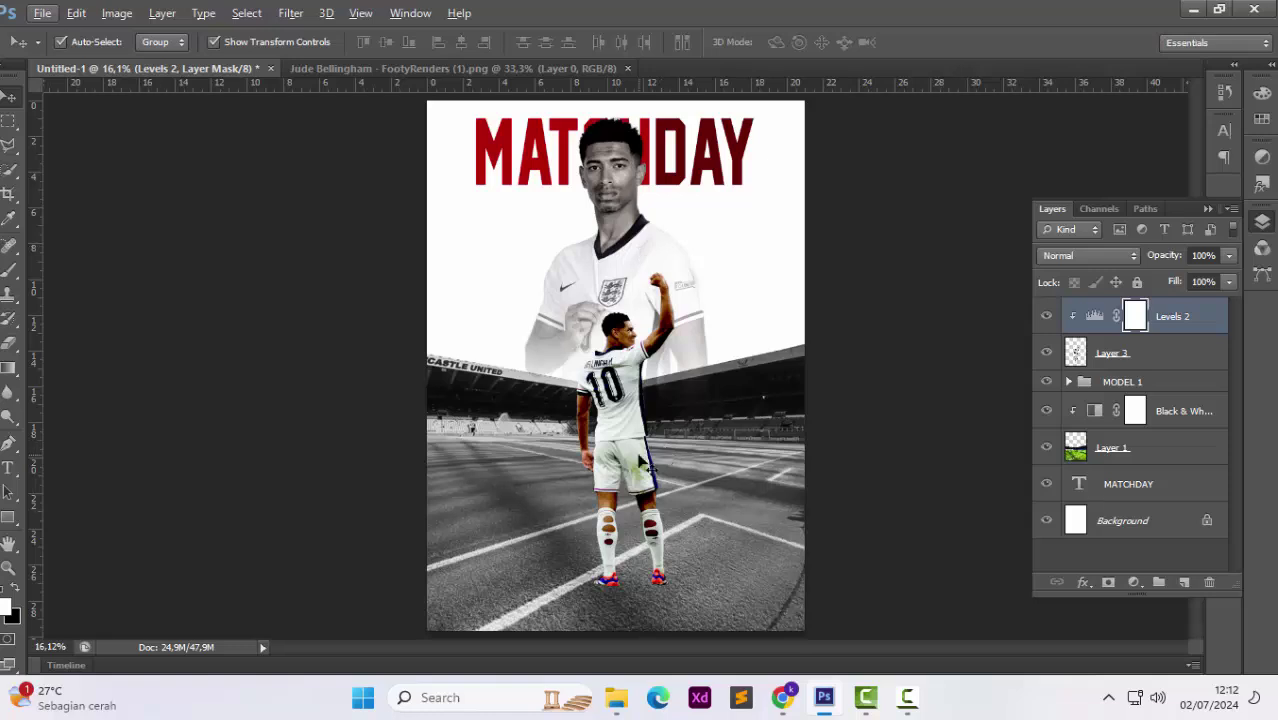
click(639, 457)
click(388, 510)
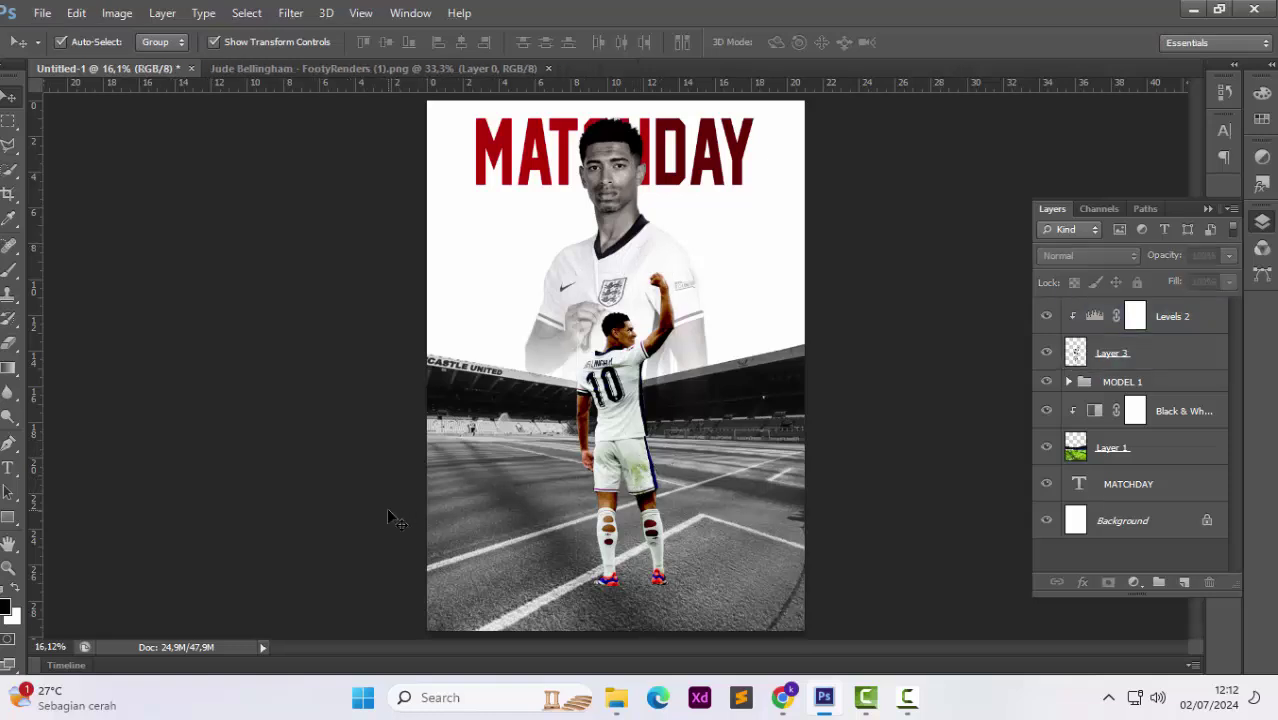
click(646, 480)
click(695, 272)
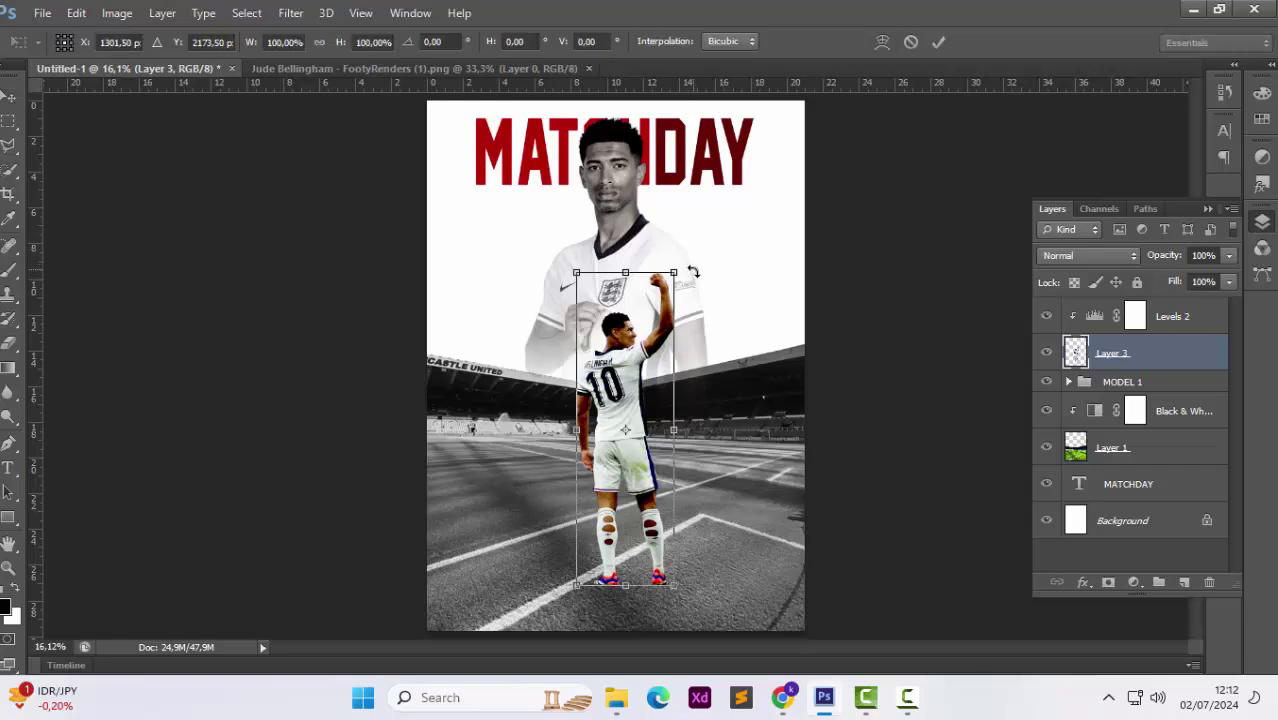
drag(693, 272, 695, 272)
key(Escape)
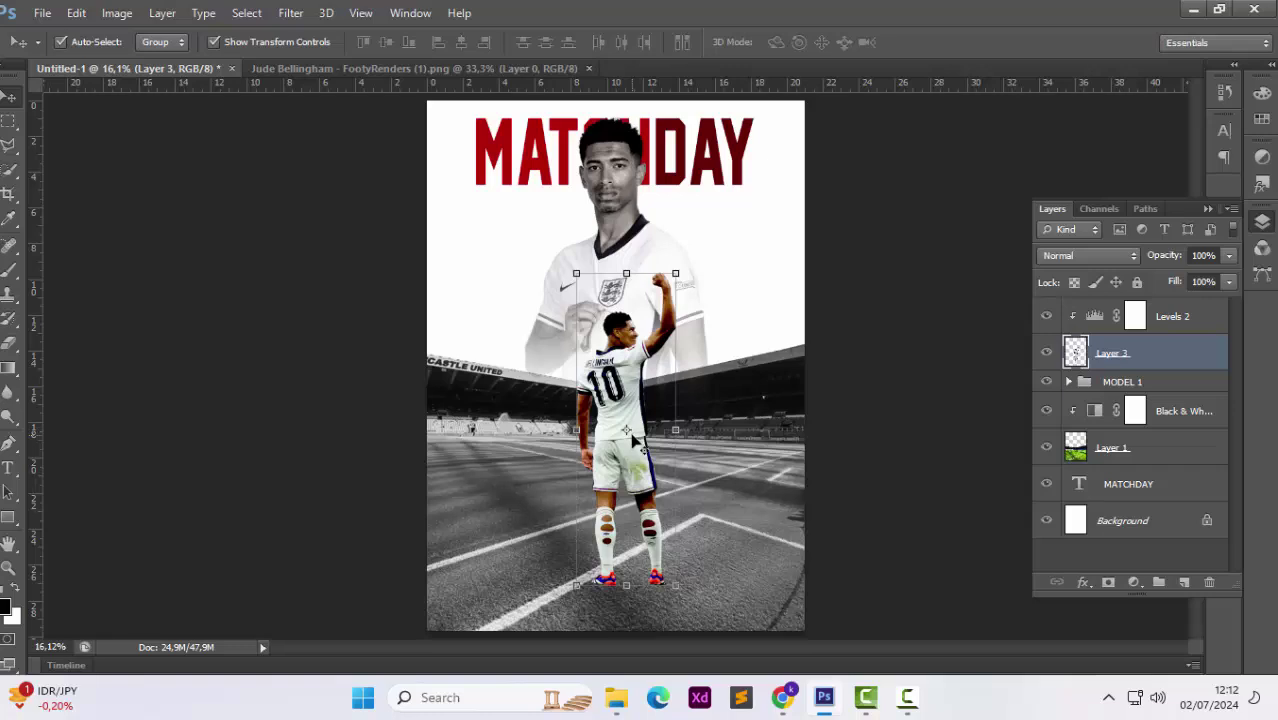
key(ctrl+t)
key(Return)
click(789, 342)
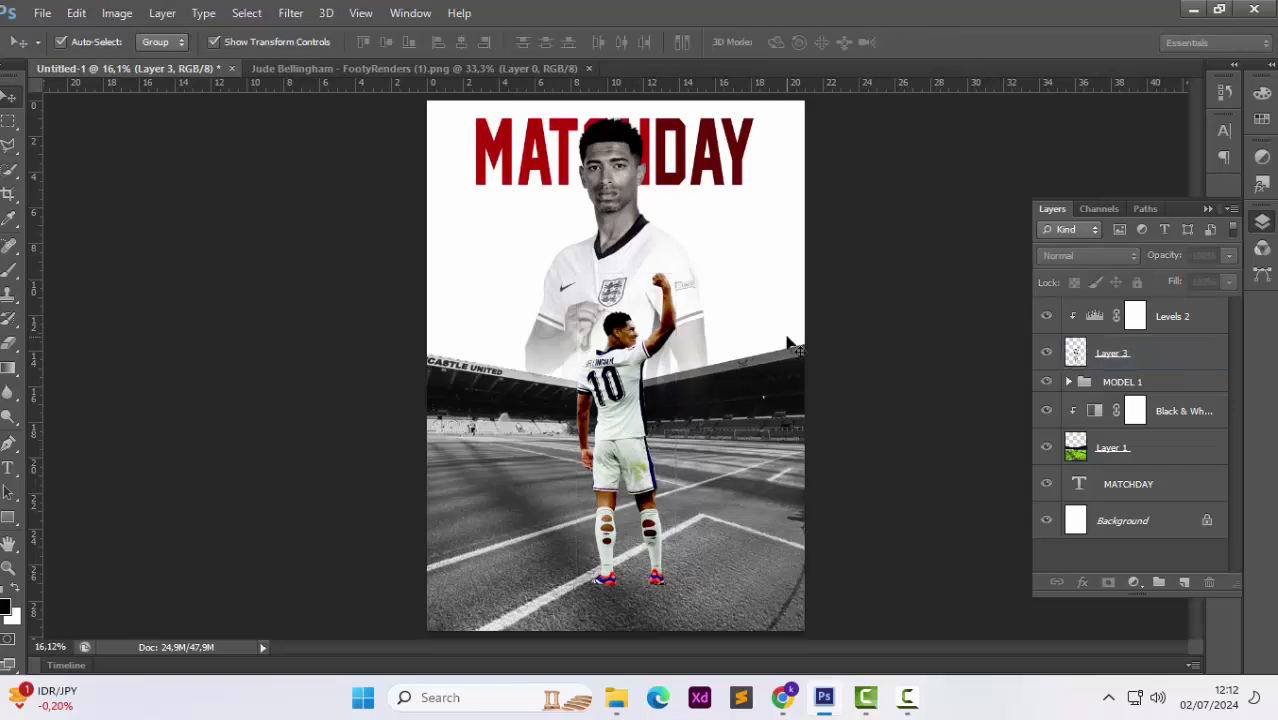
Draw a flat black ellipse of about 609 × 51 px directly above Layer 3, beneath the back-view player's feet.
click(1125, 370)
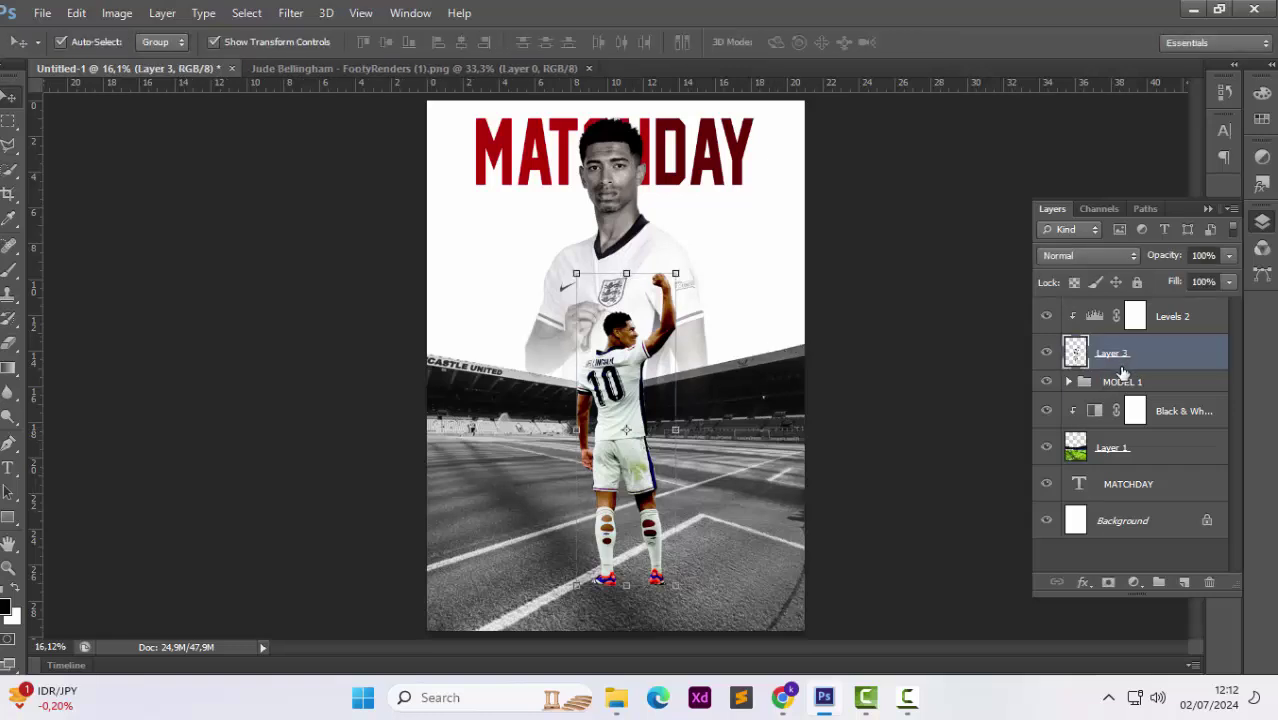
click(1163, 318)
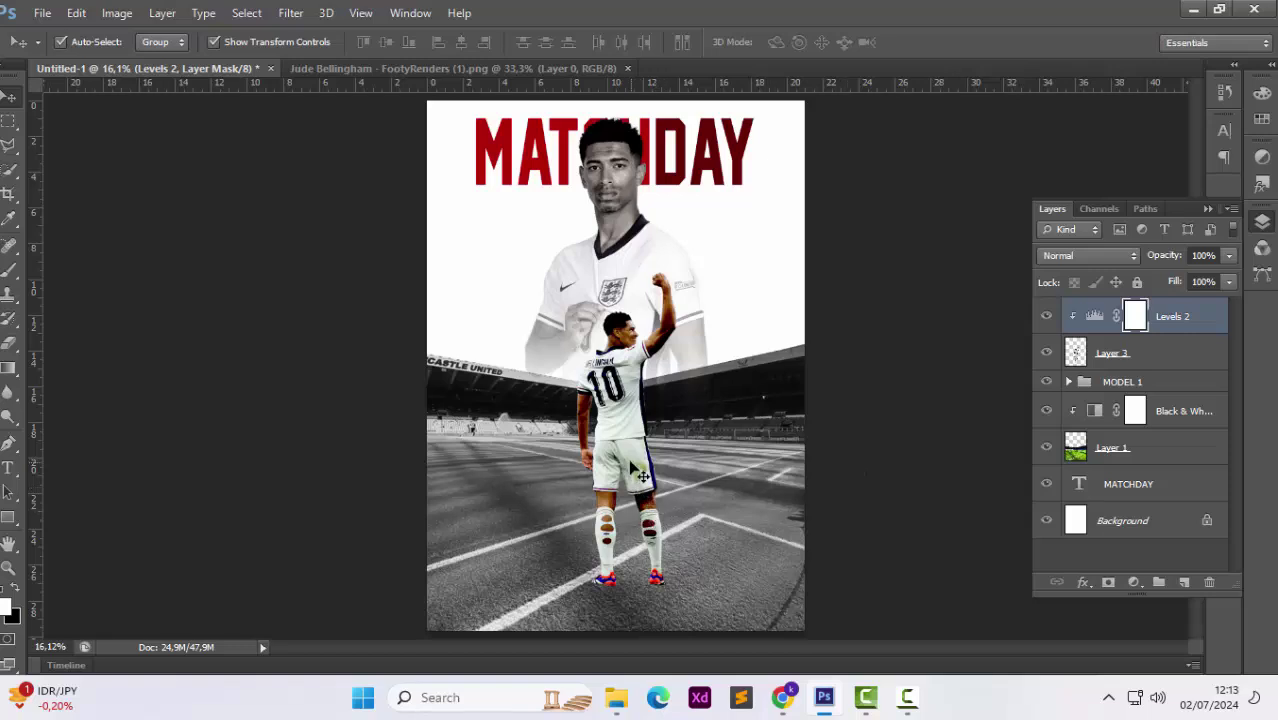
click(631, 463)
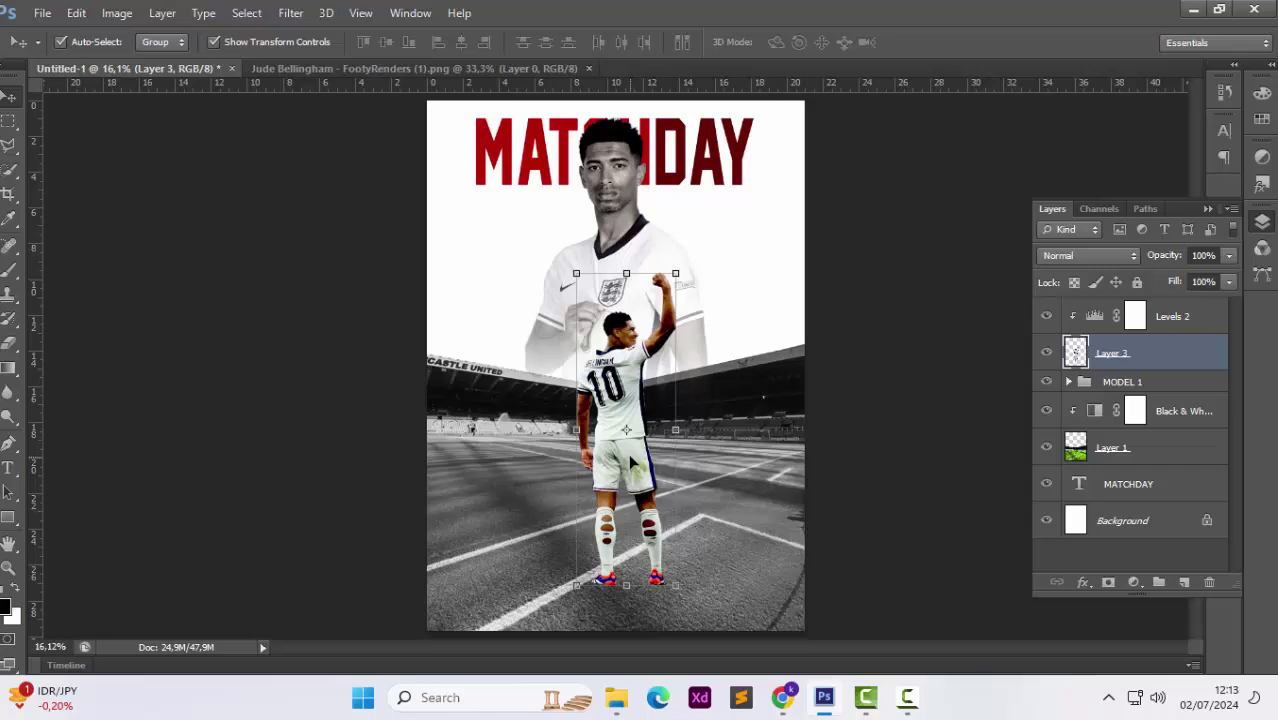
click(8, 517)
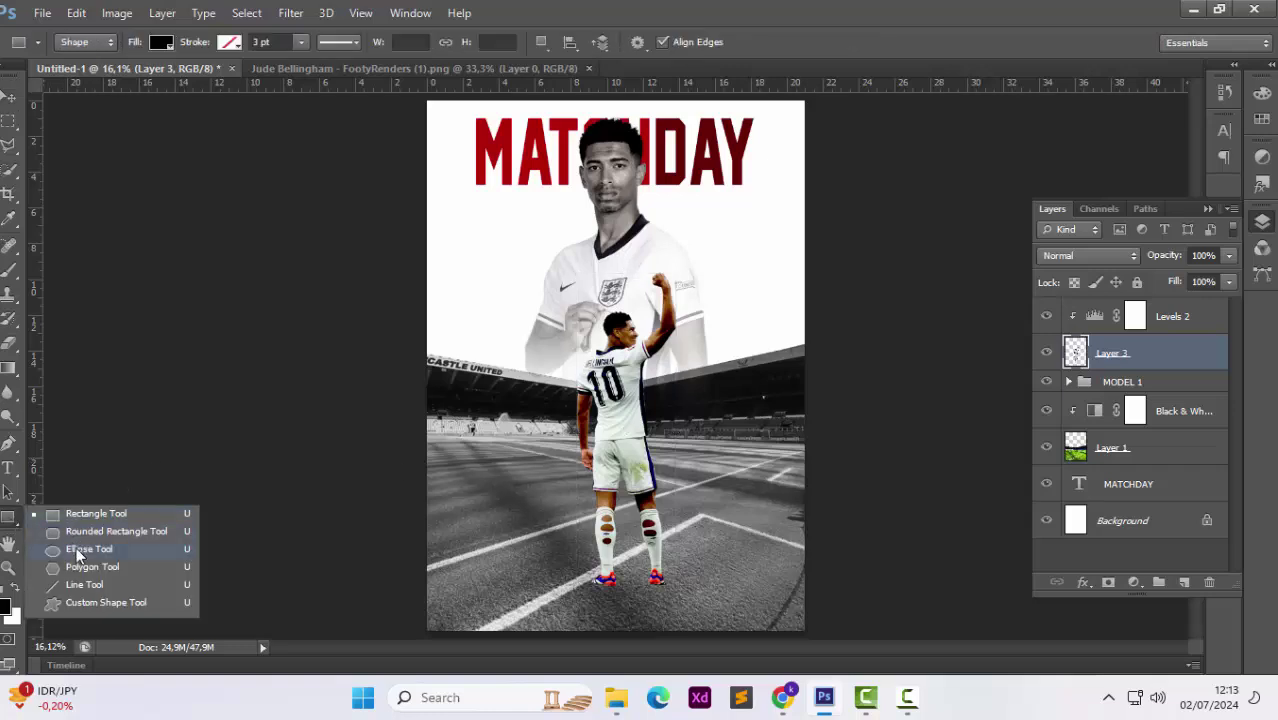
click(78, 552)
drag(596, 586, 686, 590)
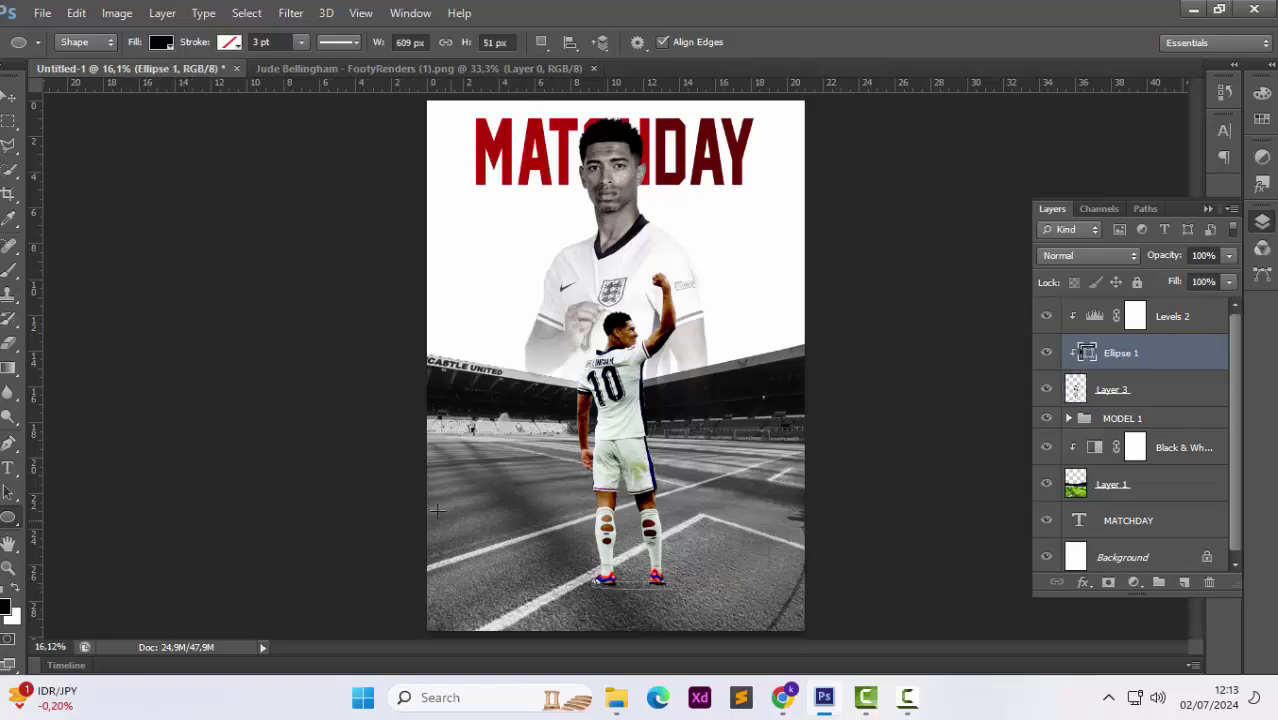
Release the ellipse from its clipping mask, place it below Layer 3 and clip Levels 2 to Layer 3 again.
alt+click(1162, 366)
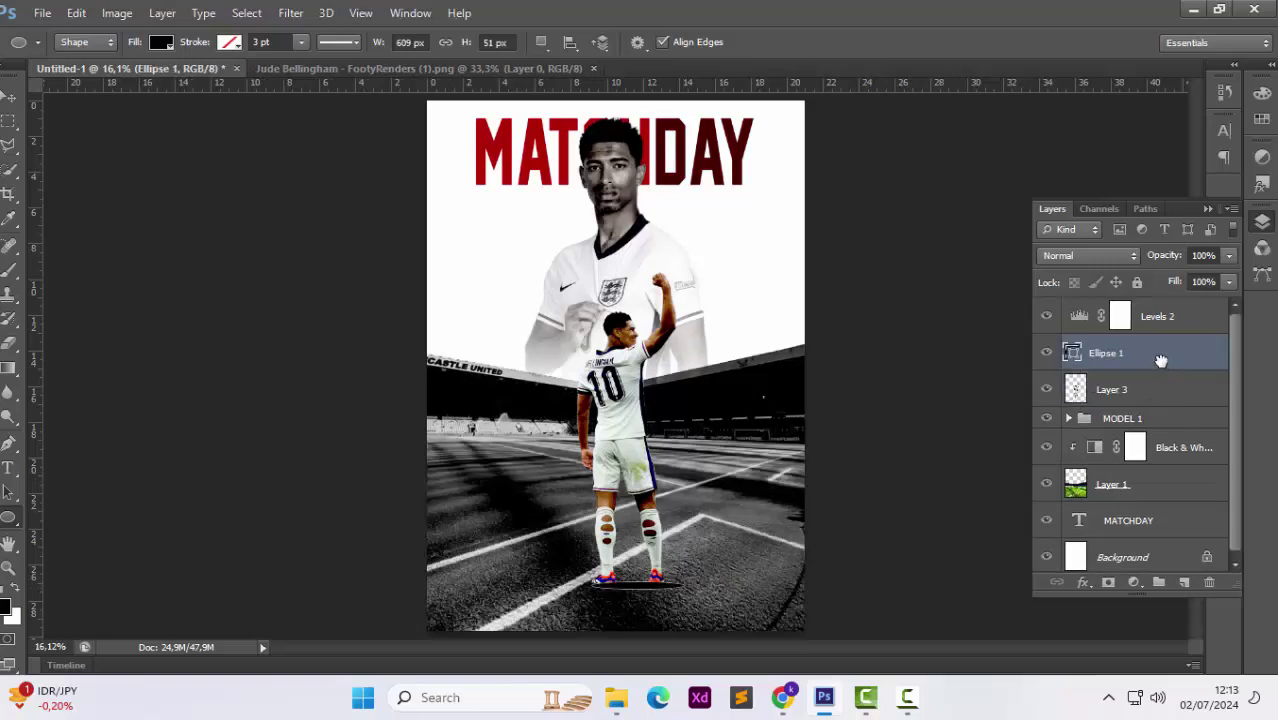
drag(1160, 360, 1162, 410)
click(1152, 360)
click(1150, 322)
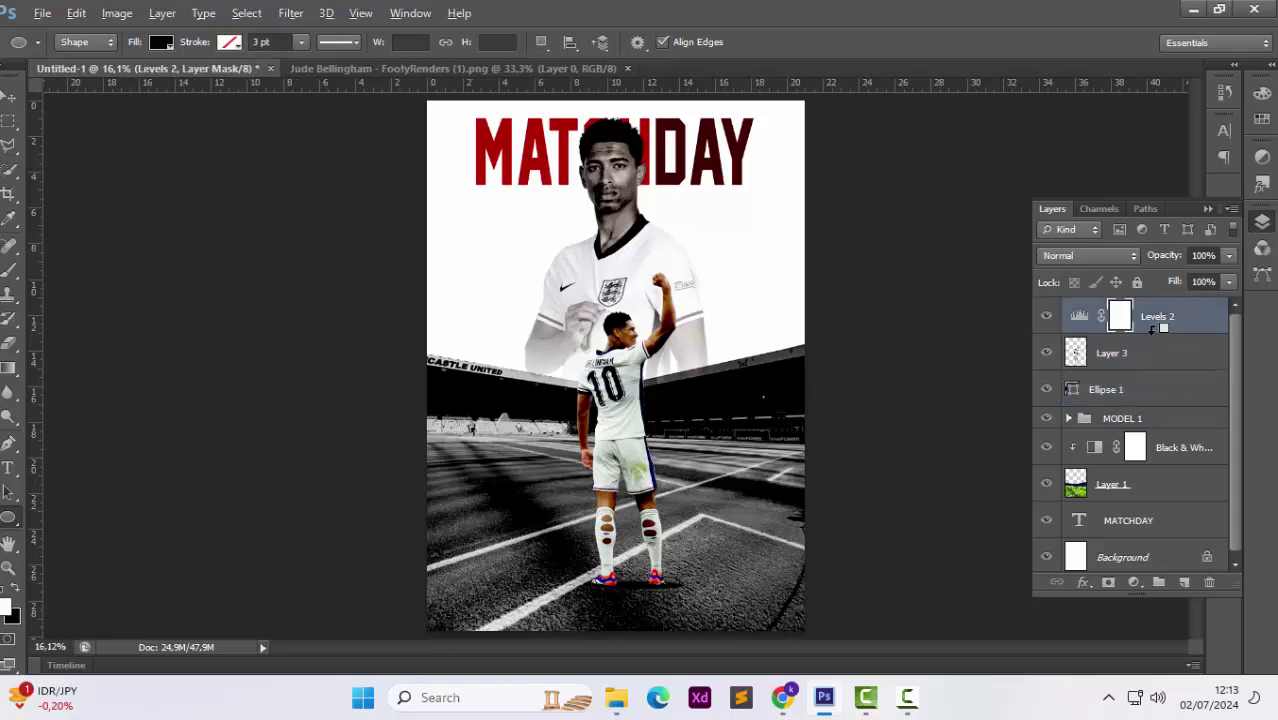
alt+click(1152, 336)
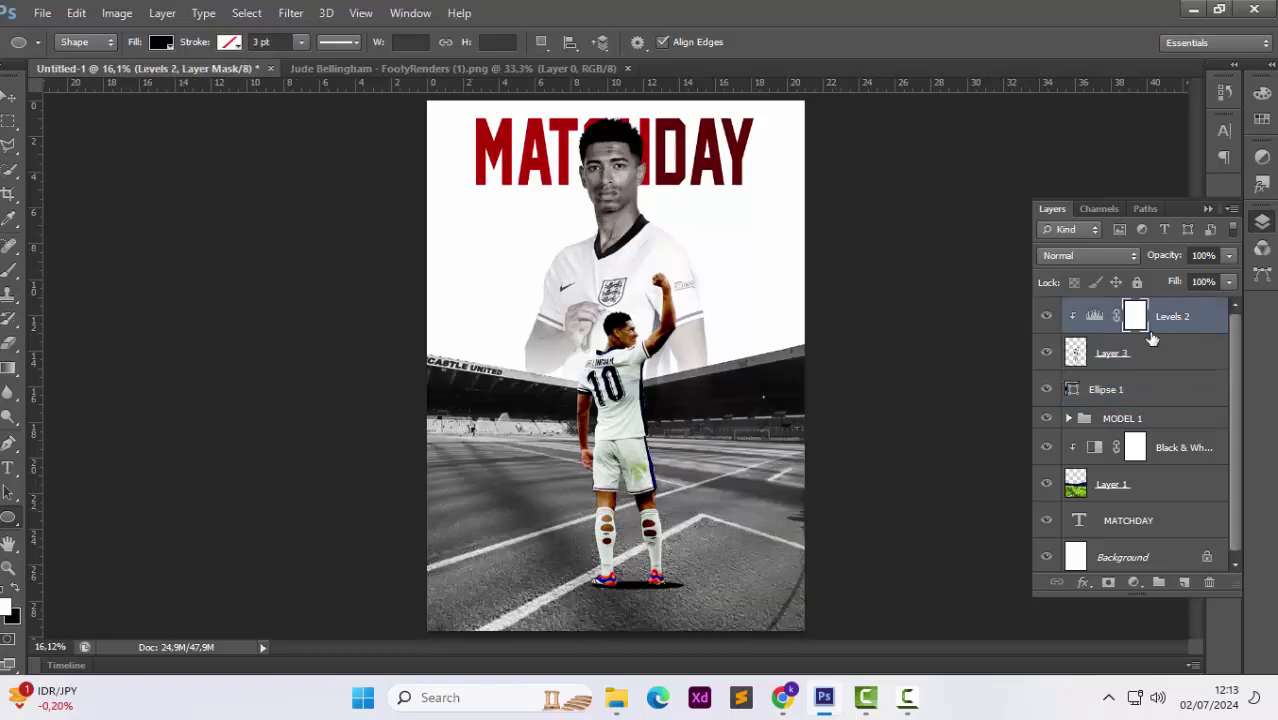
Shift the black ellipse slightly left beneath the player's feet and try to stretch and rotate it.
click(12, 94)
drag(650, 594, 573, 598)
key(ctrl+t)
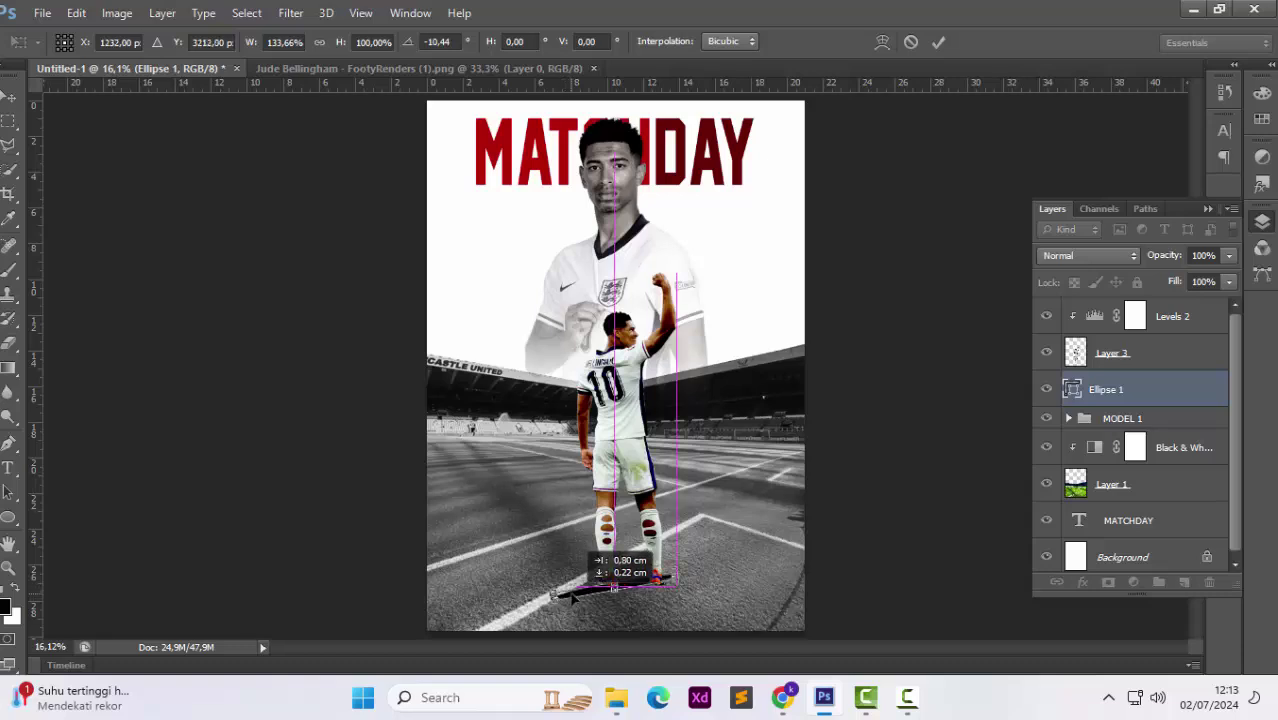
key(ctrl+z)
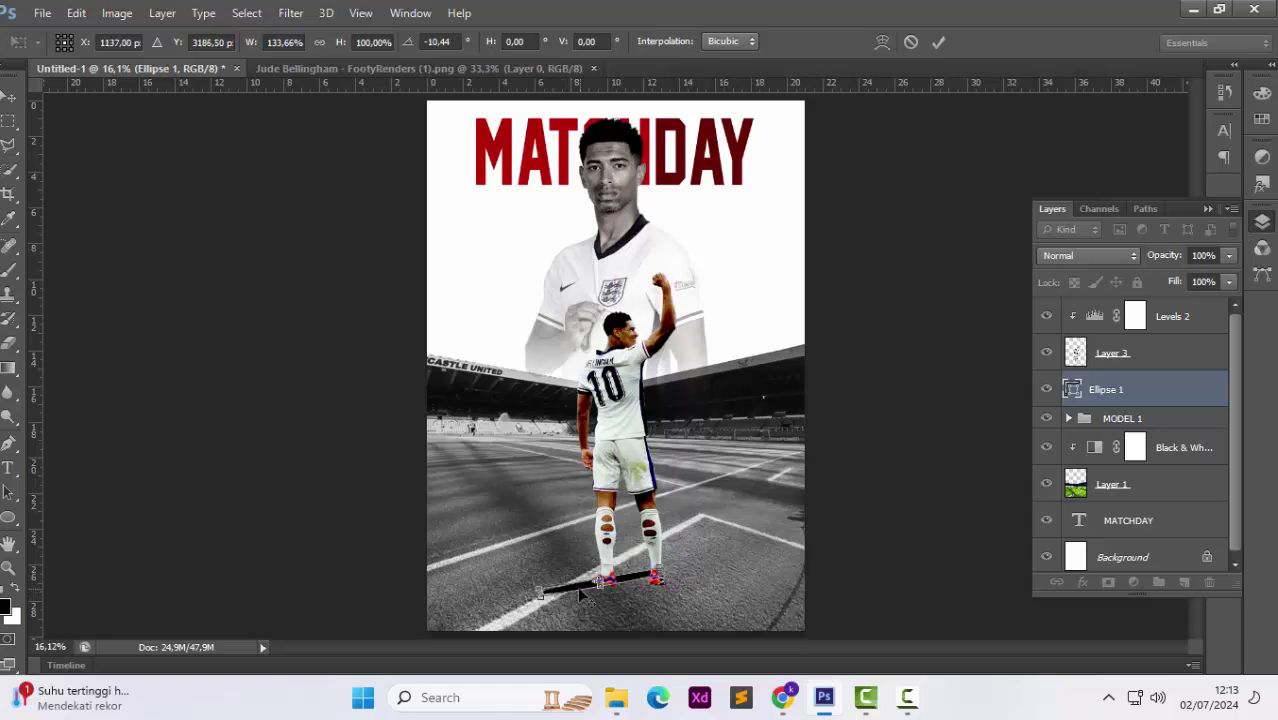
key(Escape)
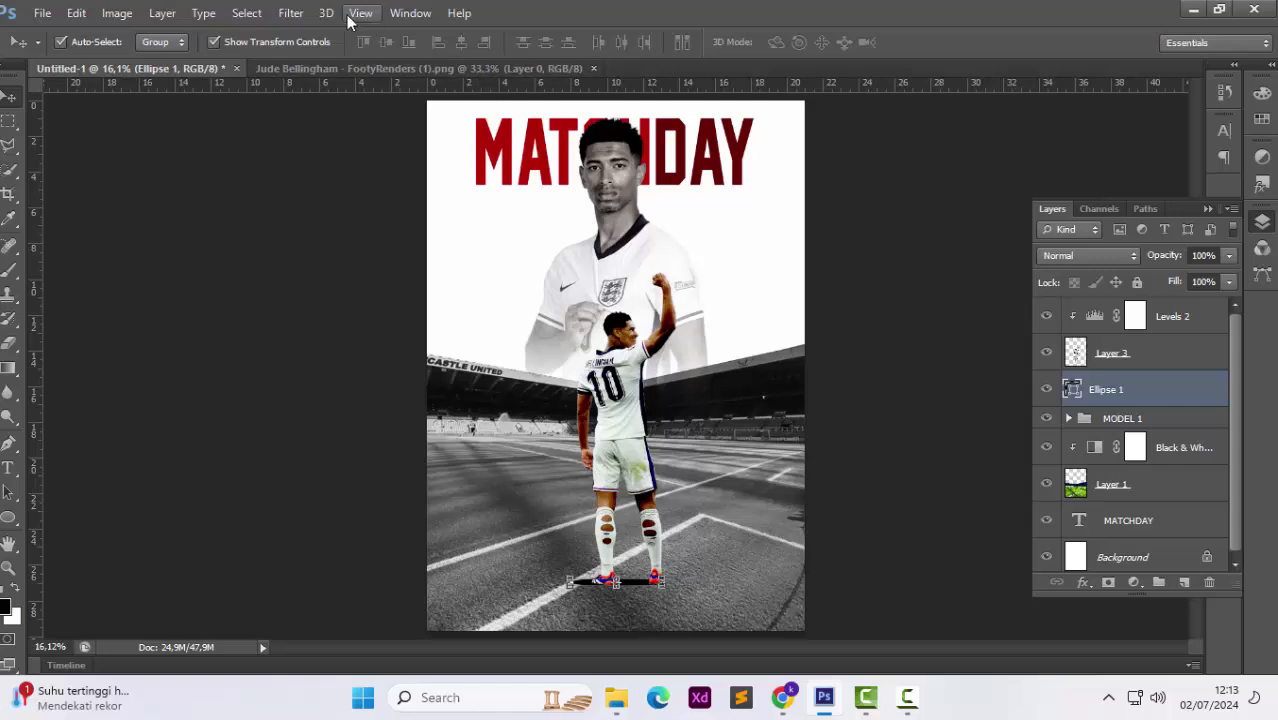
Rasterize the black ellipse and soften it with a Gaussian Blur.
click(290, 12)
mouse_move(422, 203)
click(578, 335)
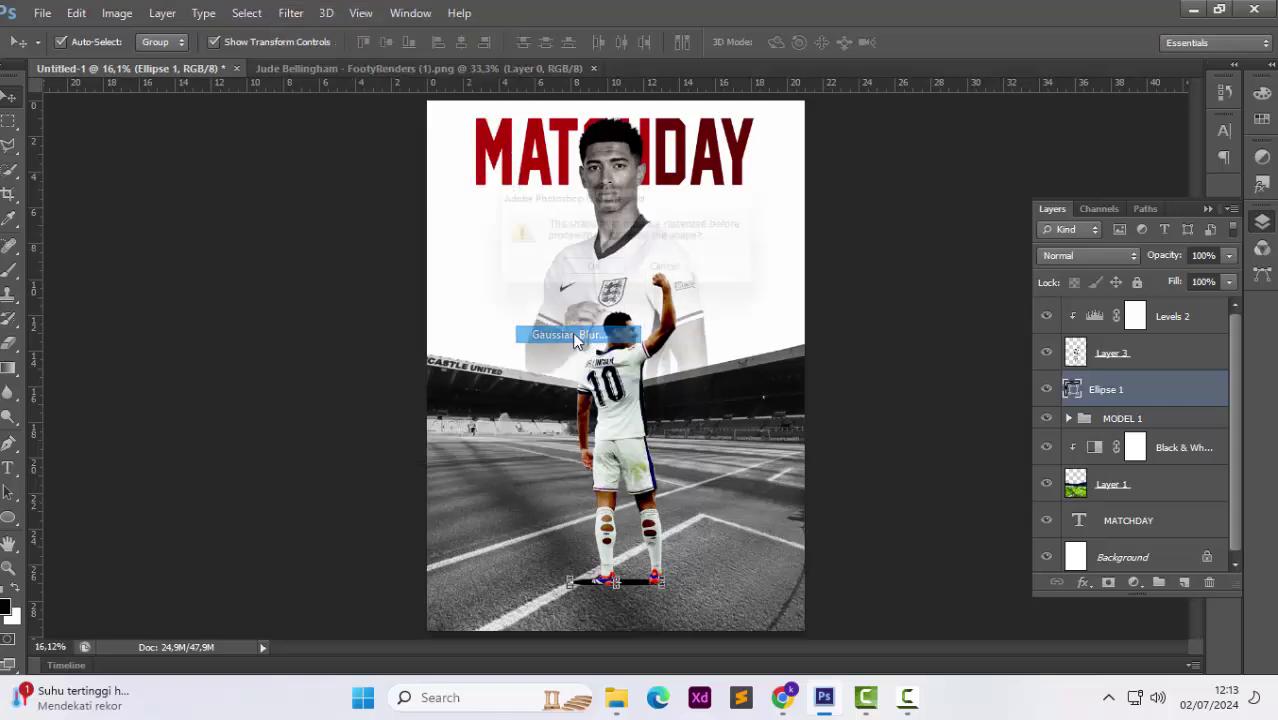
click(610, 272)
drag(902, 392, 882, 392)
click(1041, 140)
Move the blurred ellipse slightly right and down so it forms a shadow under both feet.
key(v)
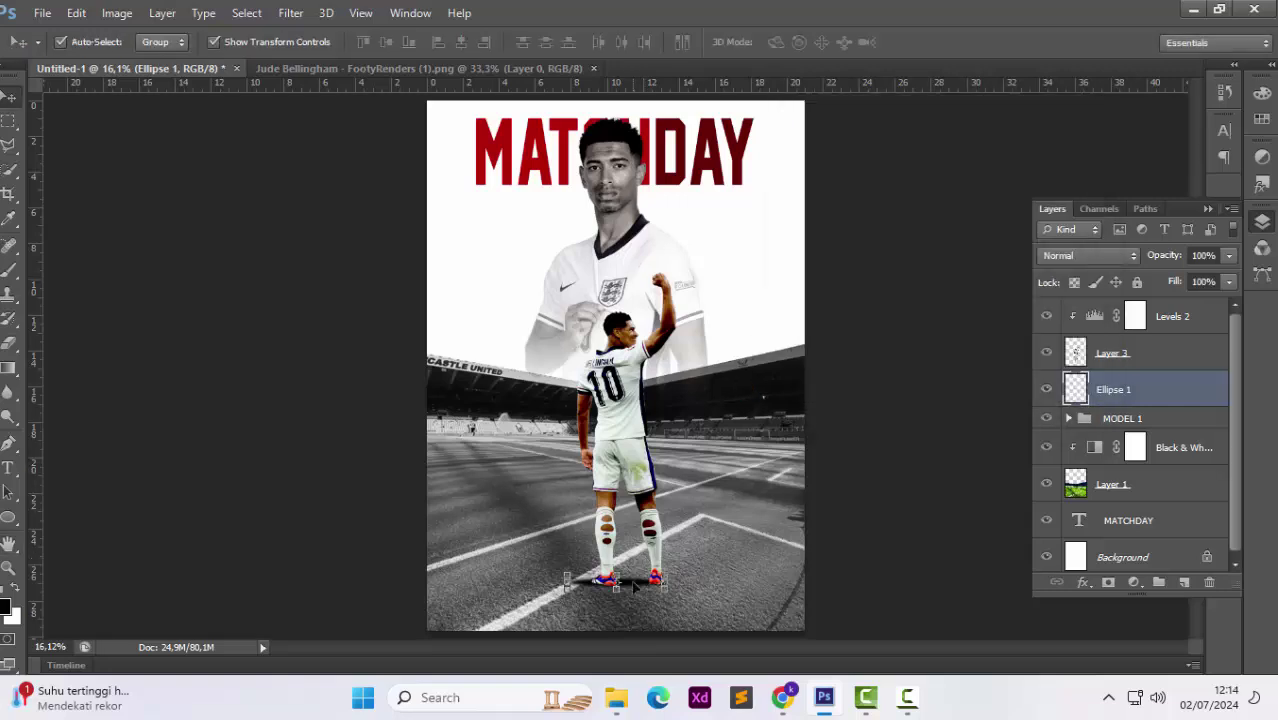
drag(633, 586, 643, 586)
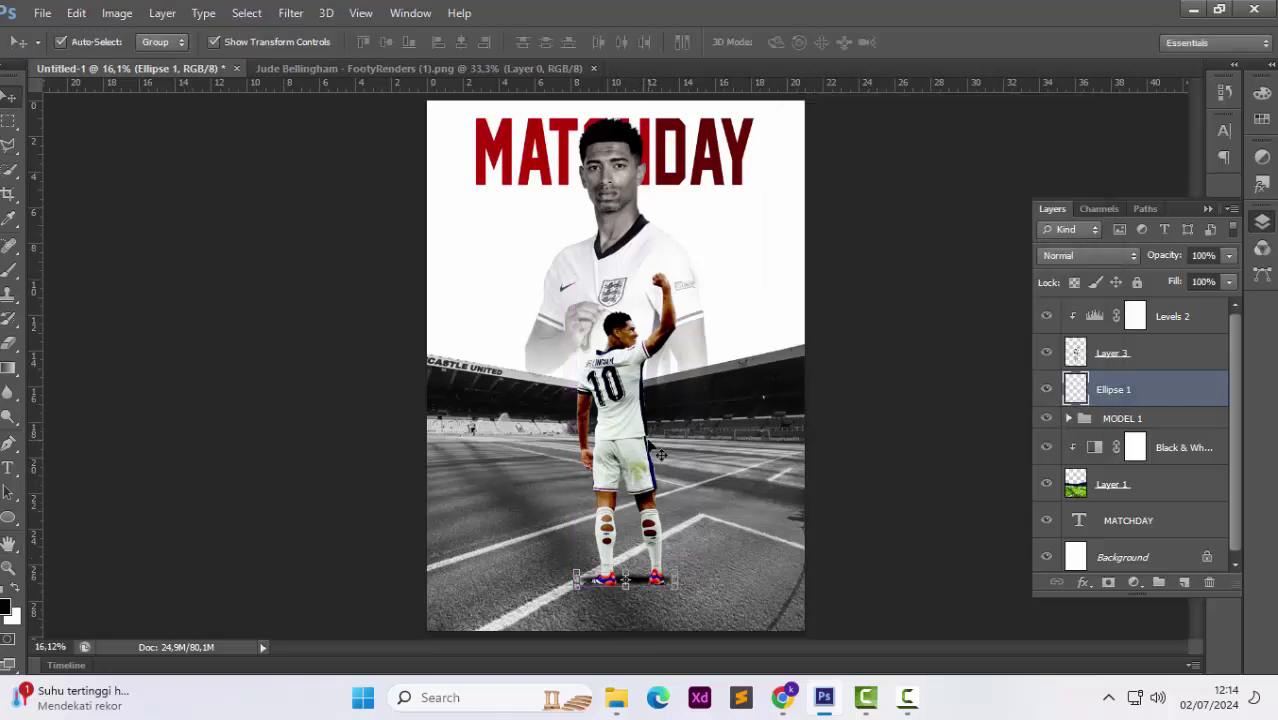
key(shift+Down)
key(shift+Down)
key(shift+Down)
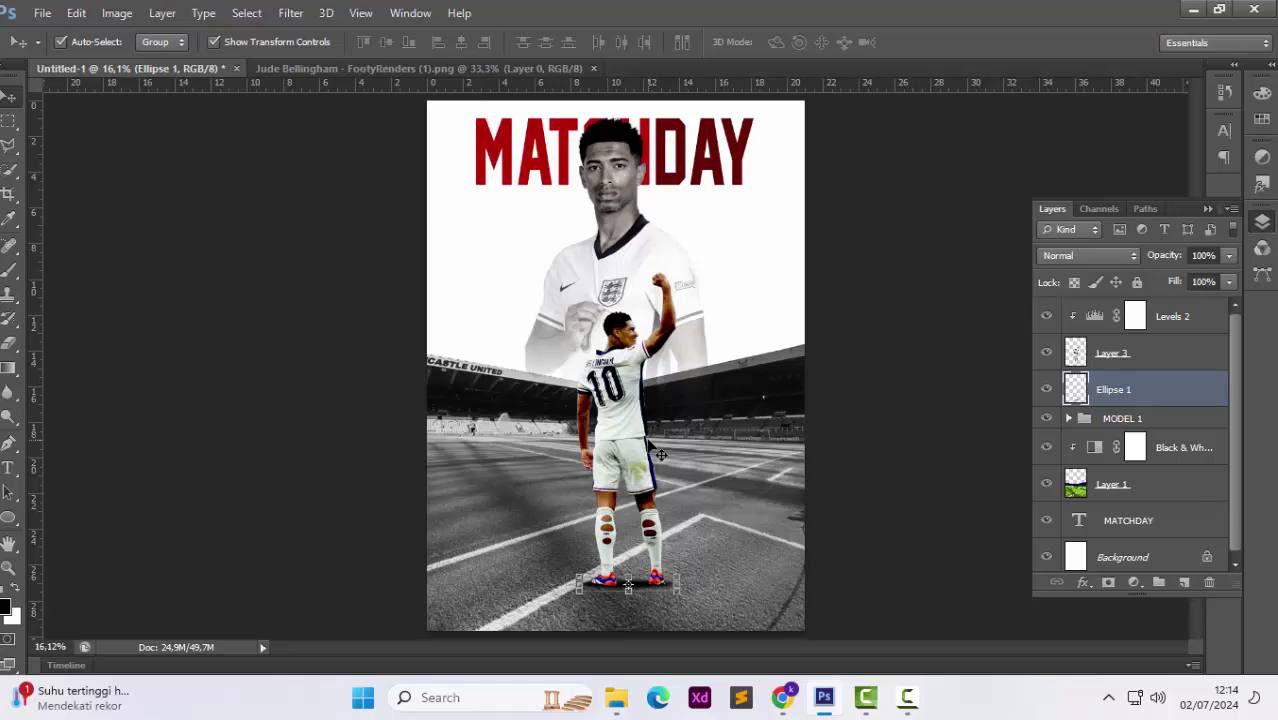
click(926, 398)
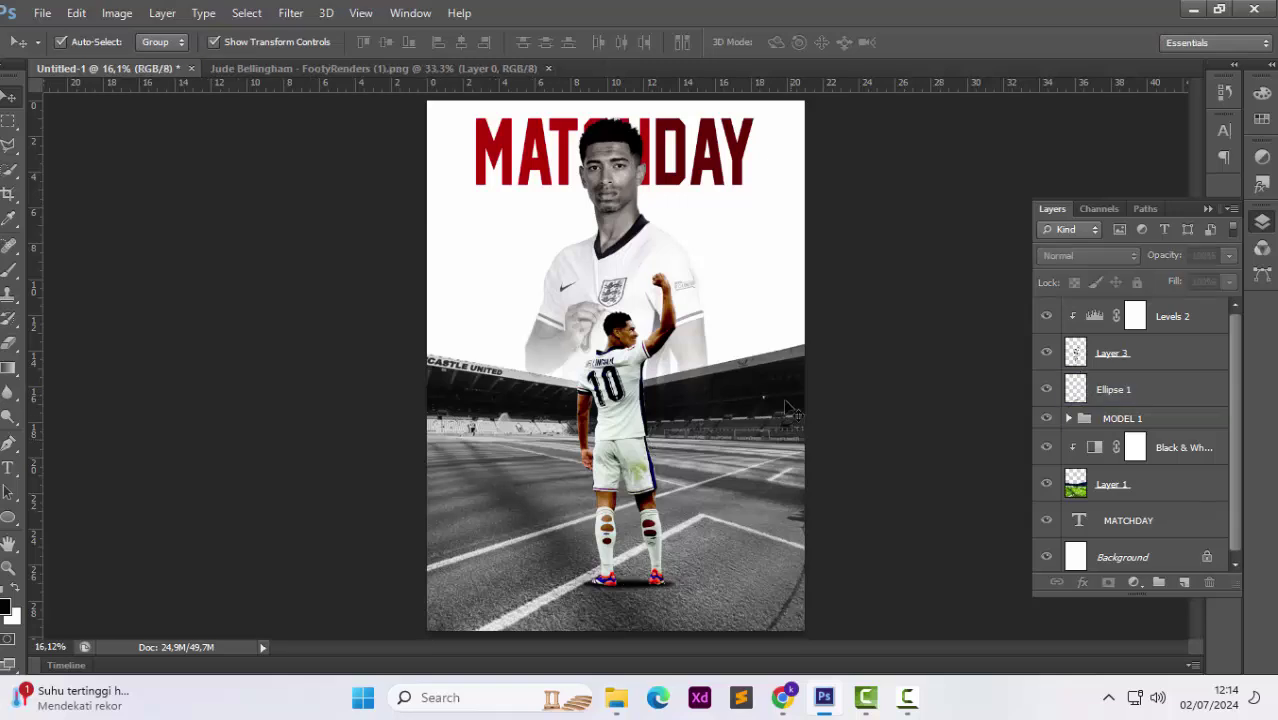
Add a white (ffffff) Solid Color fill layer at the top of the layer stack and invert its mask to black.
scroll(783, 400, up, 3)
scroll(715, 426, down, 2)
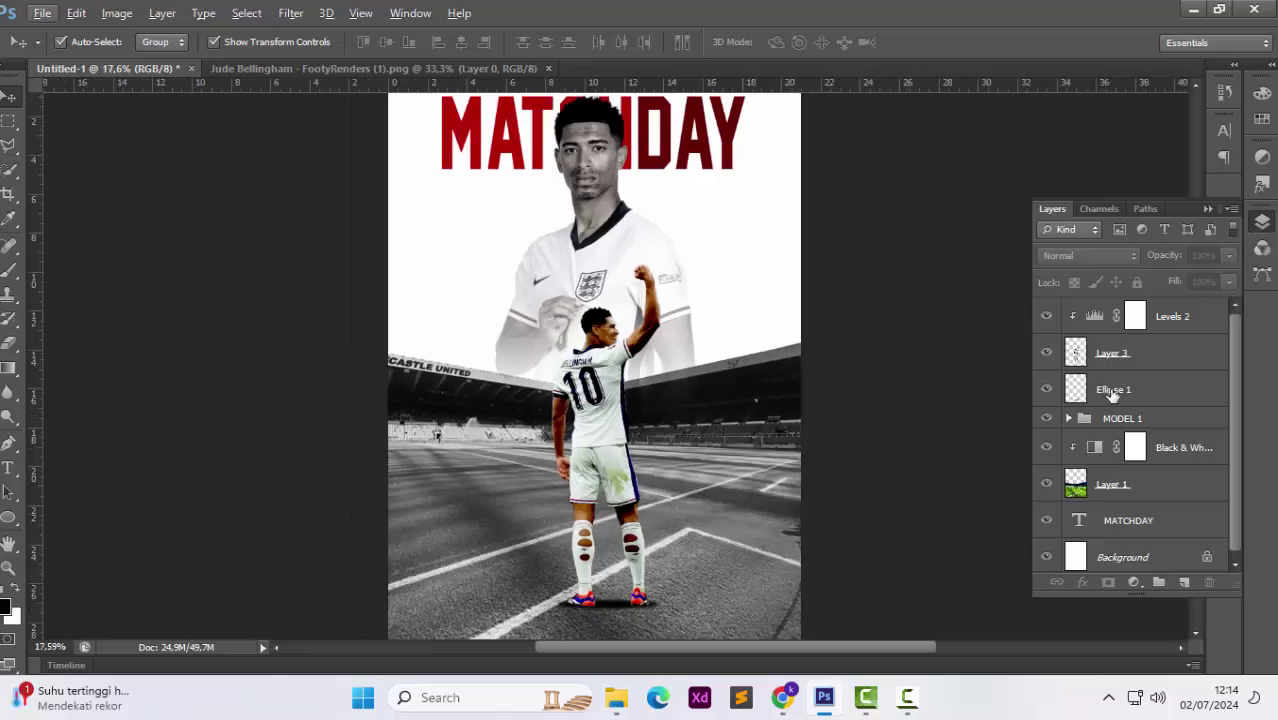
click(1145, 392)
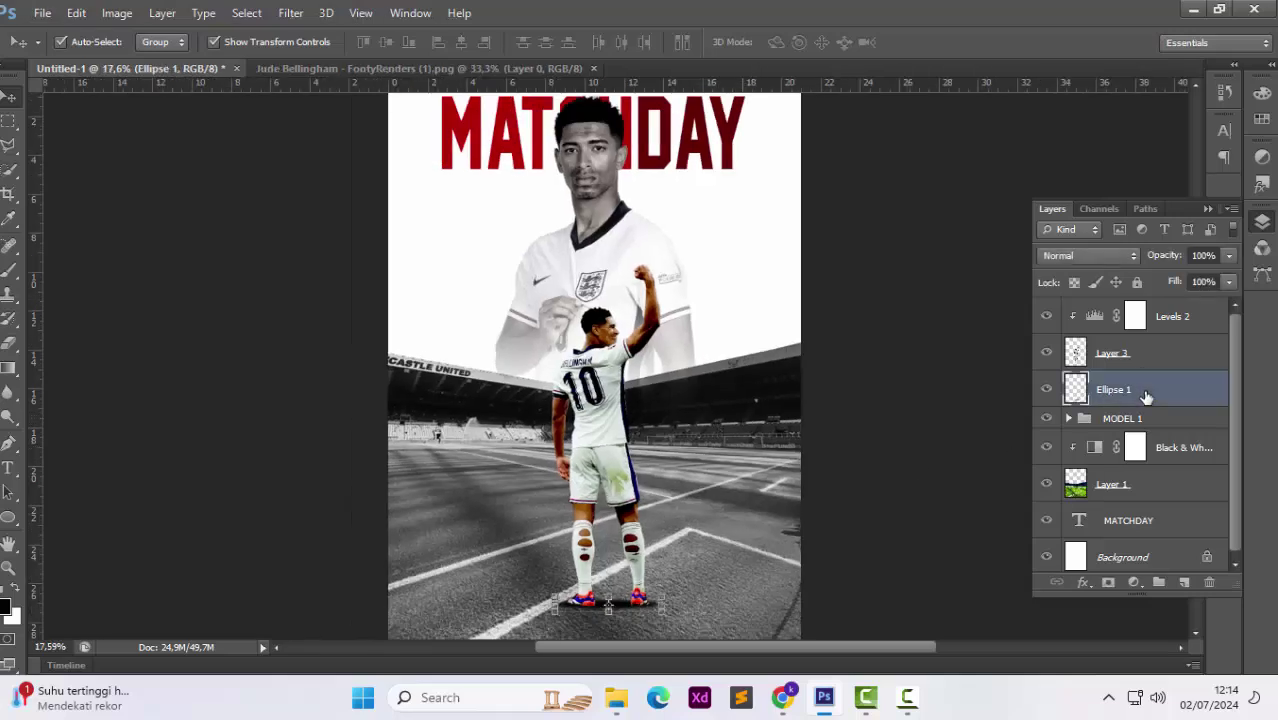
click(1133, 583)
click(1148, 176)
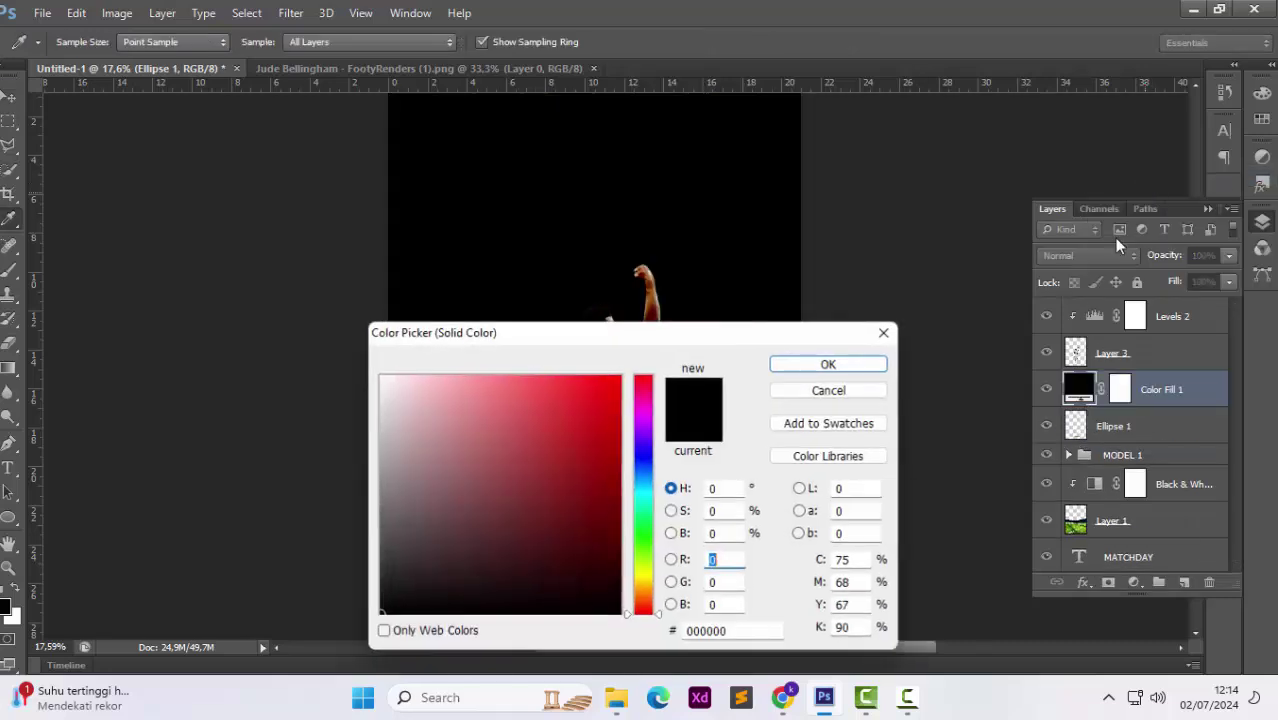
click(381, 377)
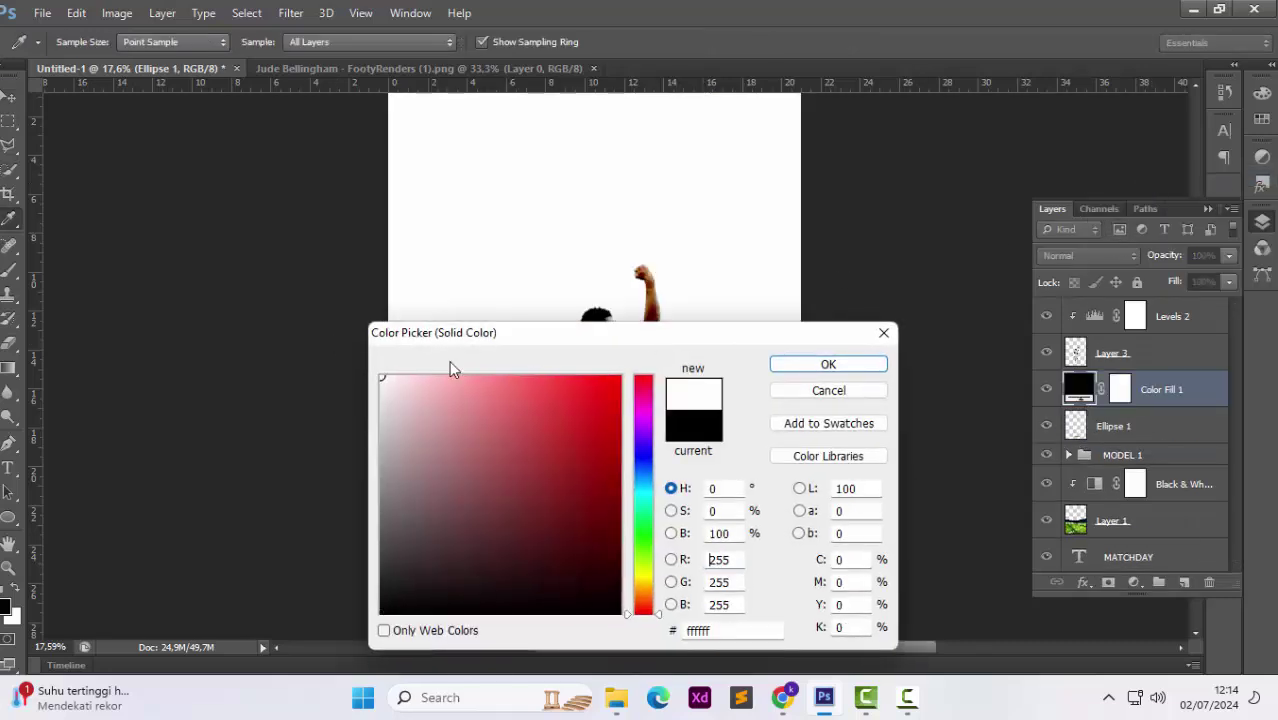
click(800, 368)
drag(1187, 392, 1189, 303)
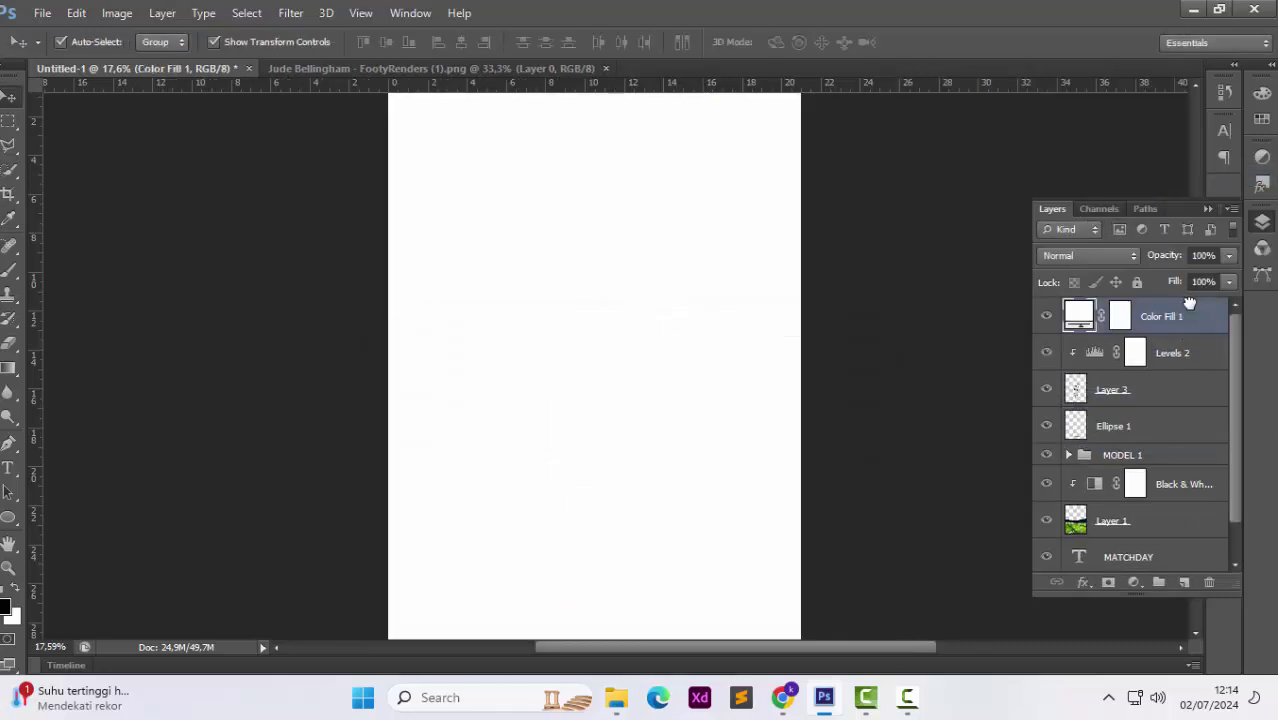
click(1123, 316)
key(ctrl+i)
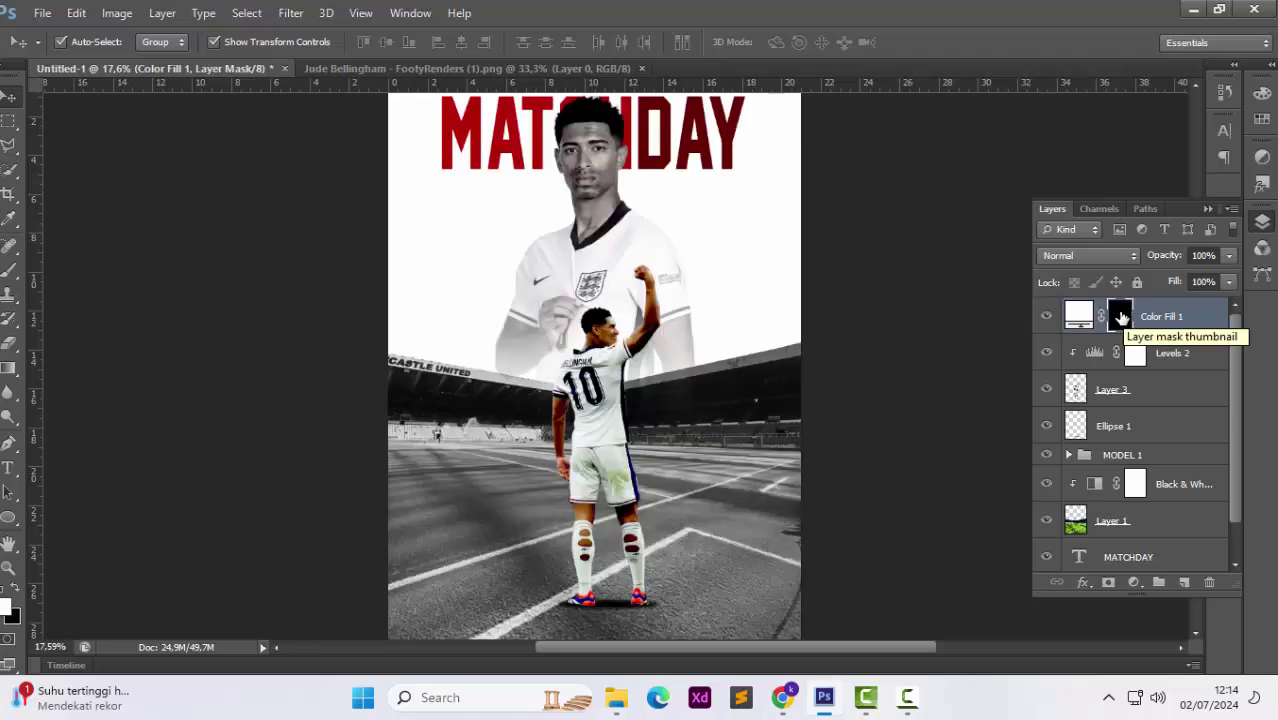
Set the Brush to 200 px and clip the white Color Fill 1 layer to the player cutout.
click(4, 276)
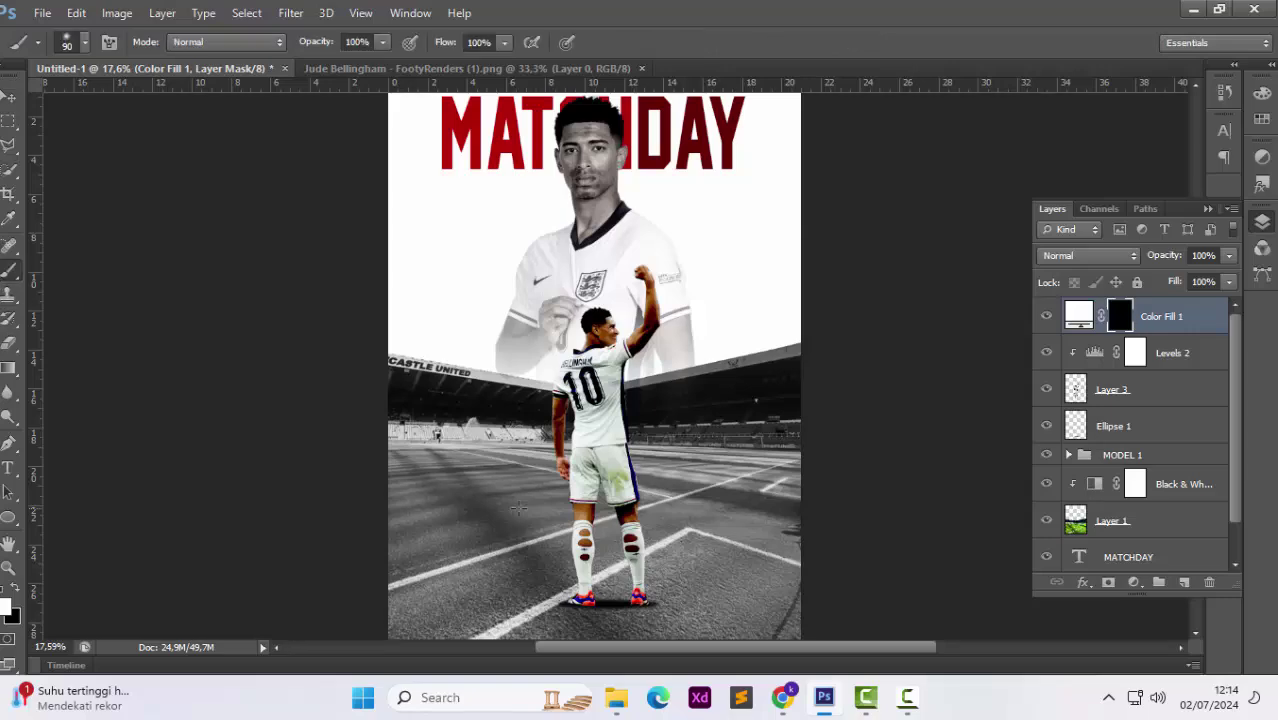
scroll(567, 416, up, 3)
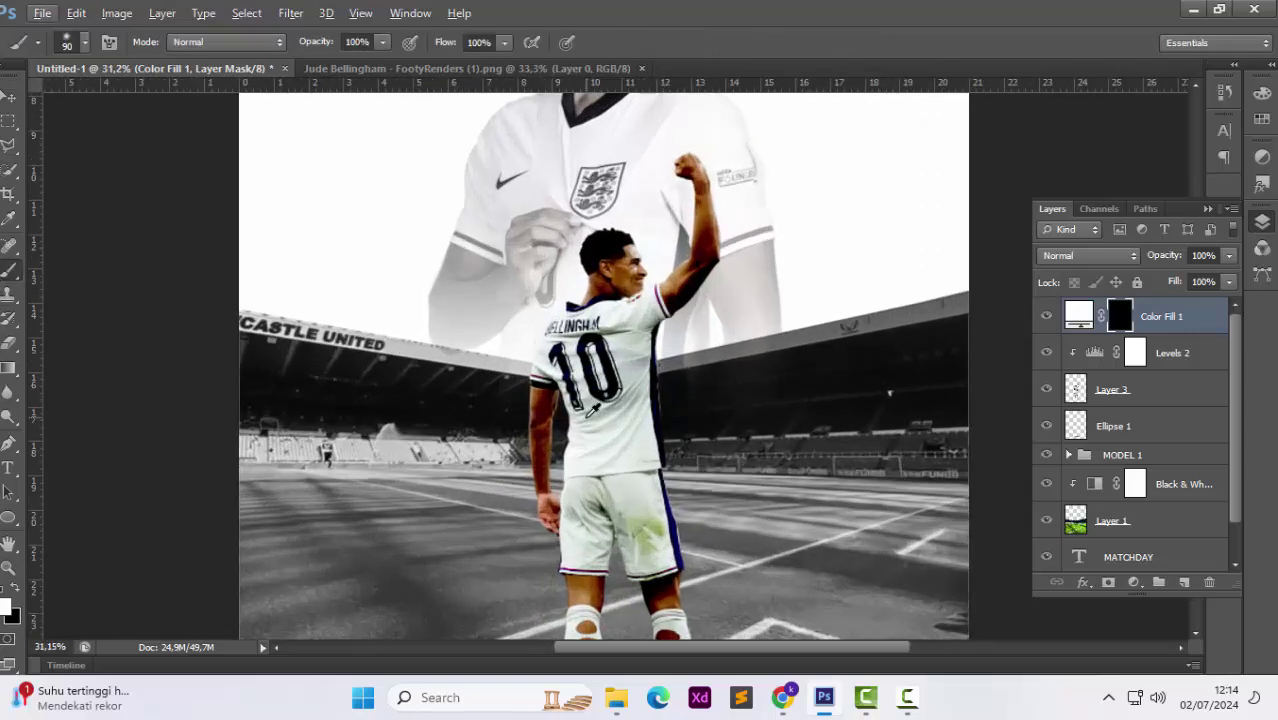
key(bracketright)
scroll(591, 408, down, 5)
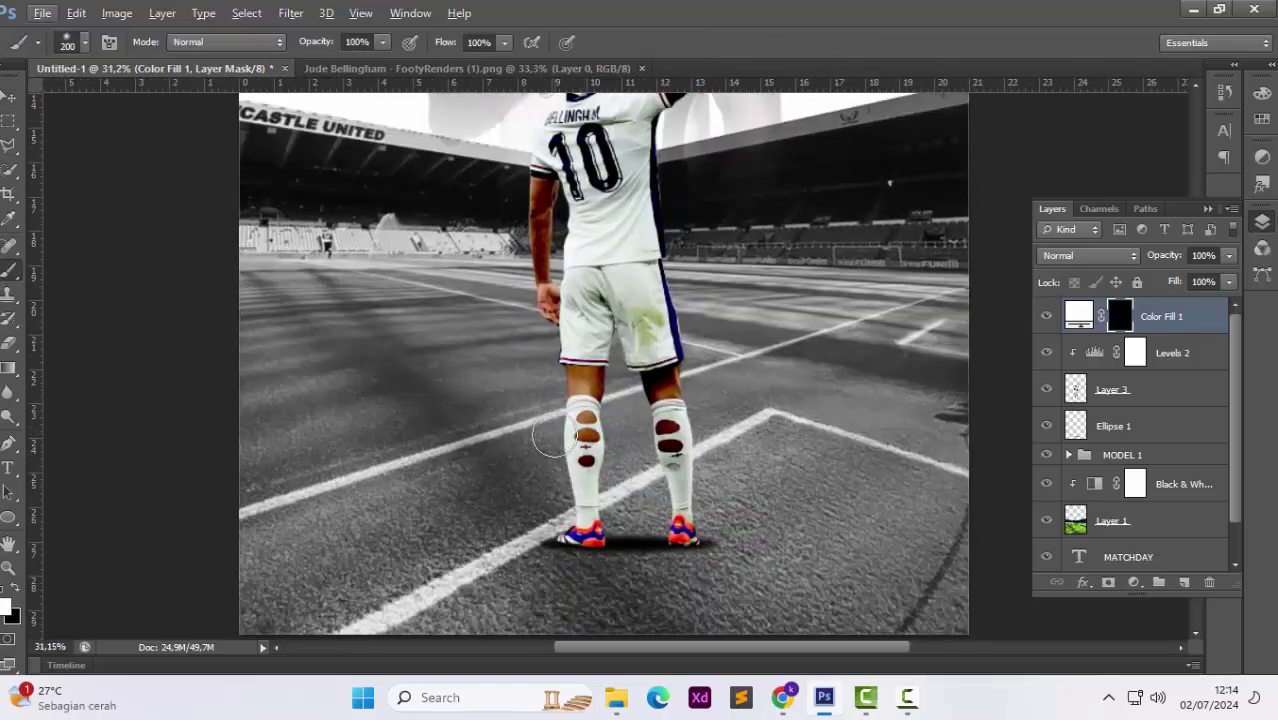
key(ctrl+z)
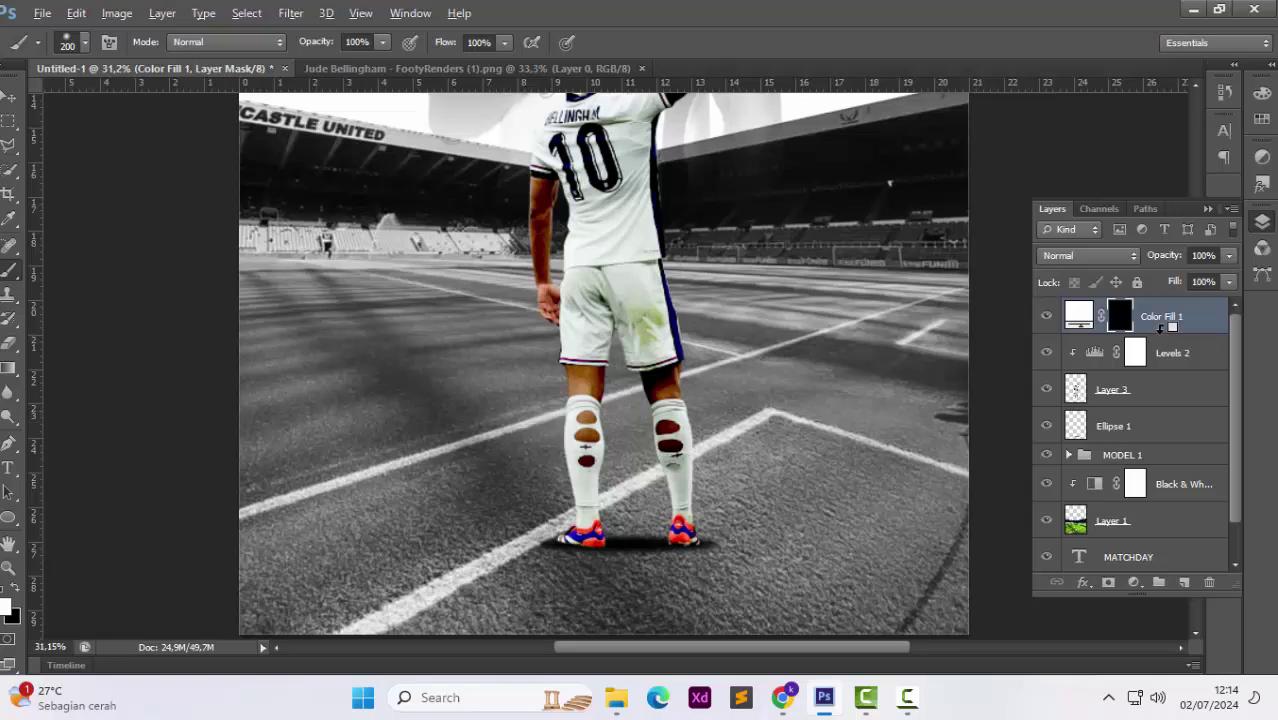
alt+click(1160, 328)
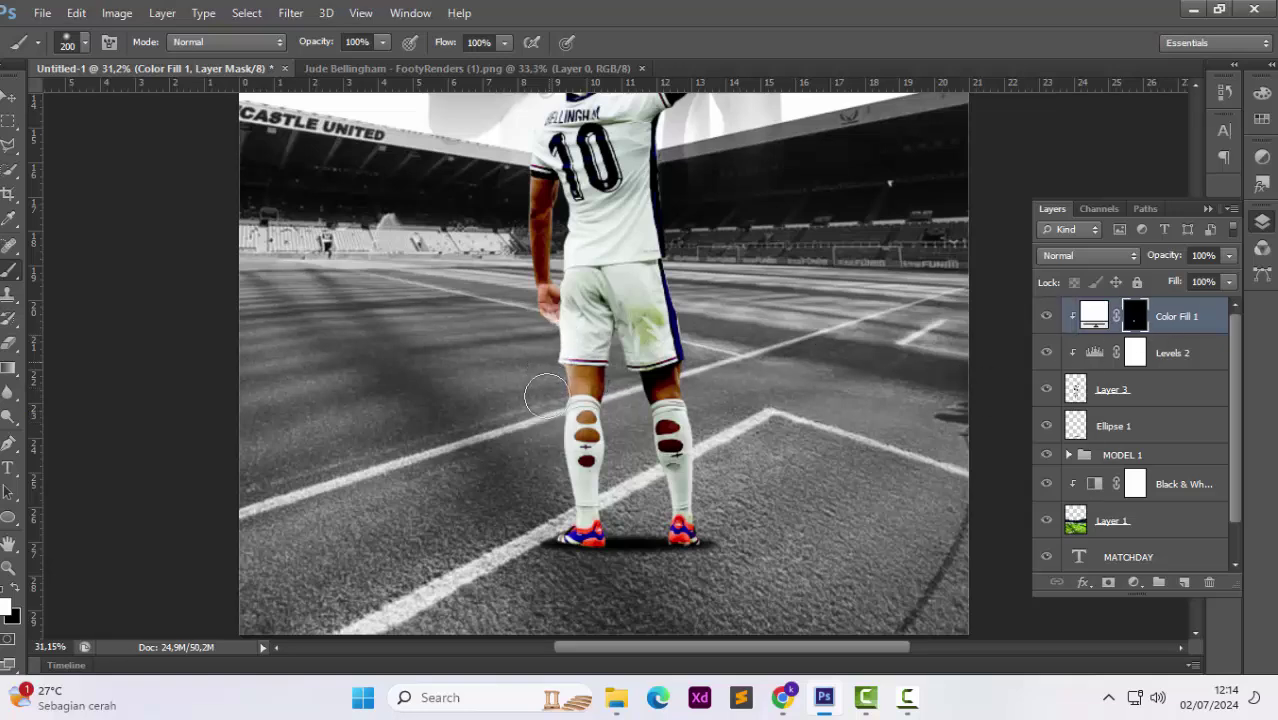
Paint white highlights on the Color Fill 1 mask along the cutout's lowered arm and near the raised arm's shoulder.
scroll(521, 276, up, 3)
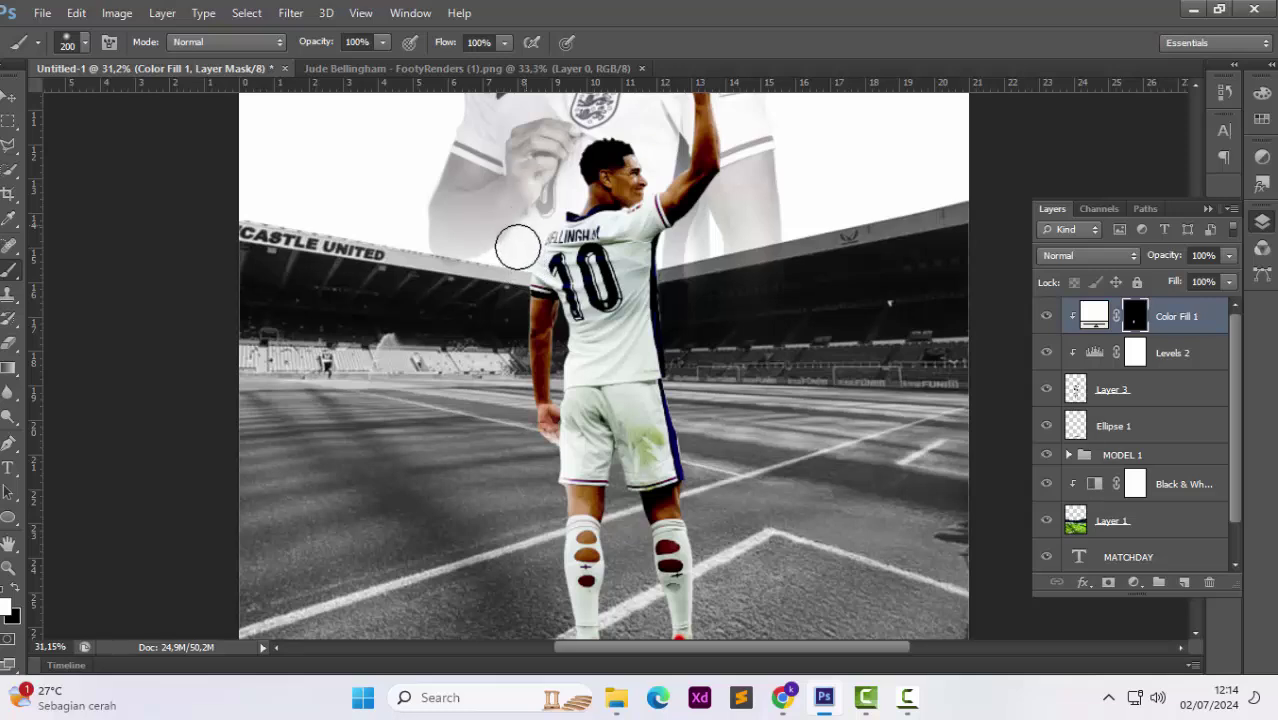
click(535, 228)
mouse_move(535, 228)
mouse_down()
mouse_move(528, 214)
mouse_move(501, 377)
mouse_up()
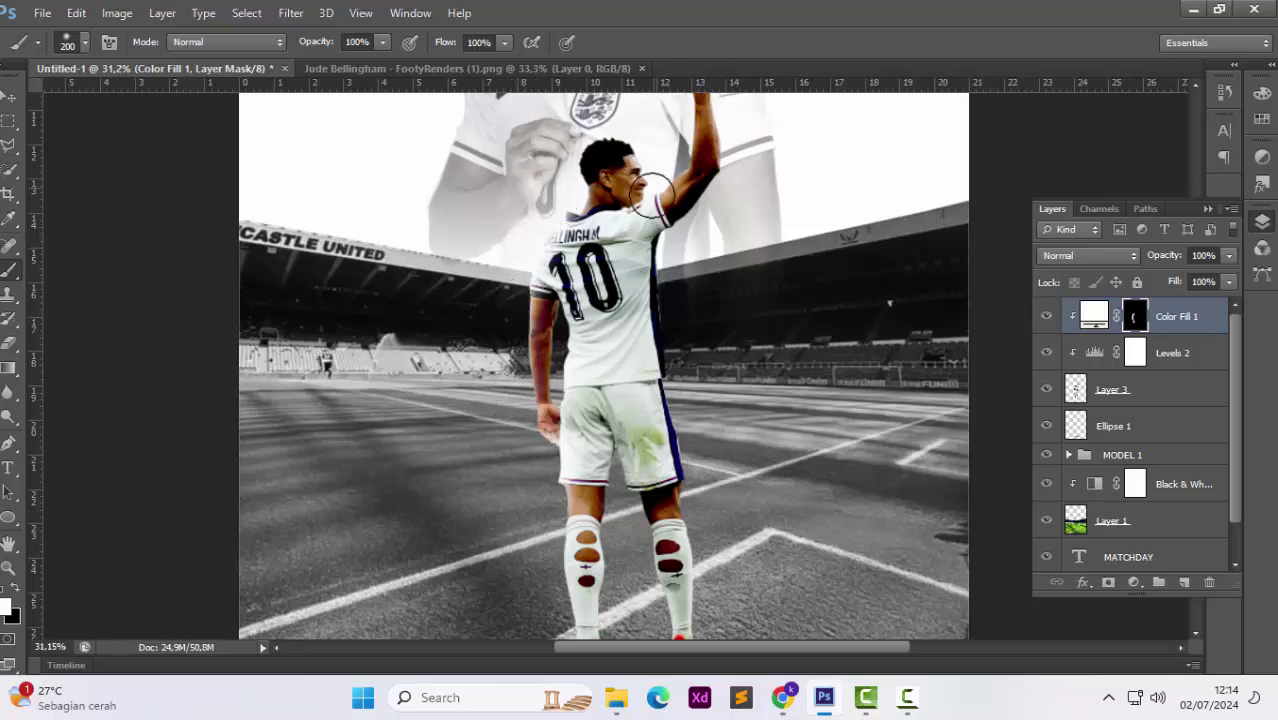
mouse_move(662, 215)
mouse_down()
mouse_move(672, 244)
mouse_move(691, 223)
mouse_move(695, 241)
mouse_move(748, 177)
mouse_move(739, 201)
mouse_move(764, 226)
mouse_up()
Enlarge the brush to 360 px at 0% hardness and paint highlights along the cutout's raised arm, head and torso edges.
right_click(764, 226)
drag(893, 237, 876, 240)
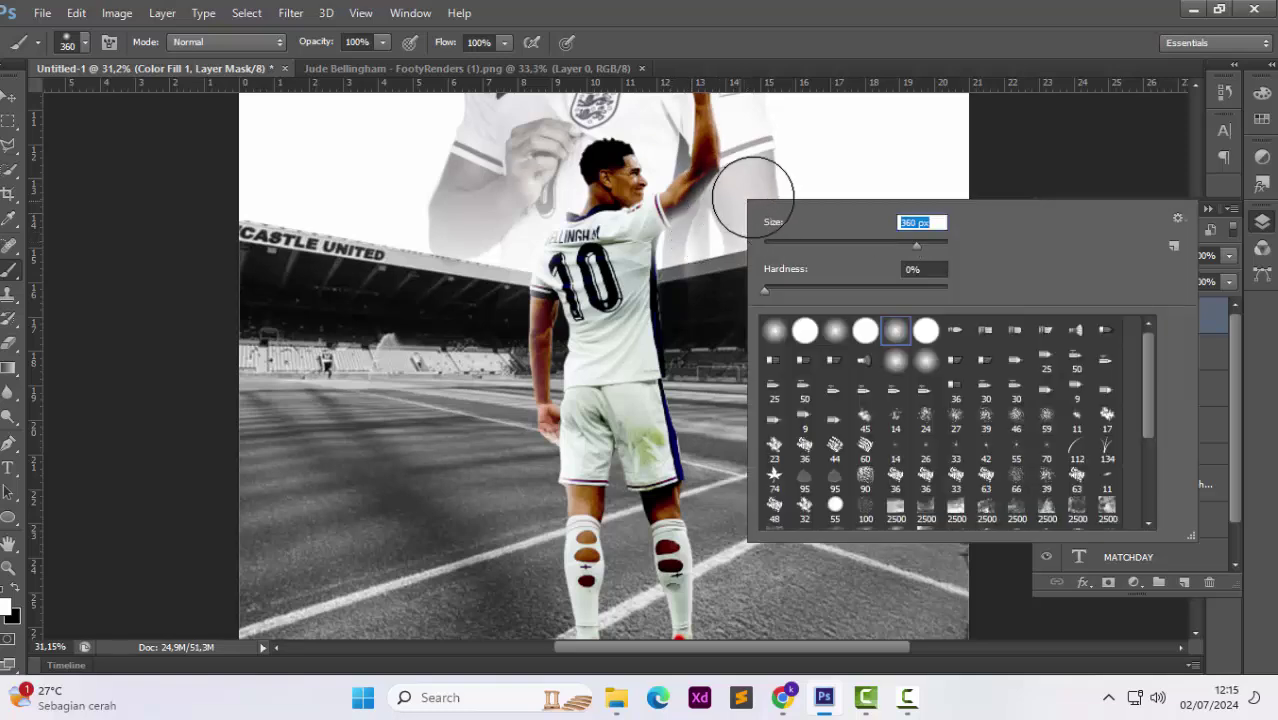
click(753, 194)
mouse_move(760, 178)
mouse_down()
mouse_move(700, 300)
mouse_move(713, 340)
mouse_move(694, 276)
mouse_move(699, 350)
mouse_up()
scroll(699, 350, down, 2)
mouse_move(531, 186)
mouse_down()
mouse_move(588, 118)
mouse_move(504, 203)
mouse_move(515, 235)
mouse_up()
mouse_move(655, 339)
mouse_down()
mouse_move(652, 376)
mouse_move(686, 434)
mouse_up()
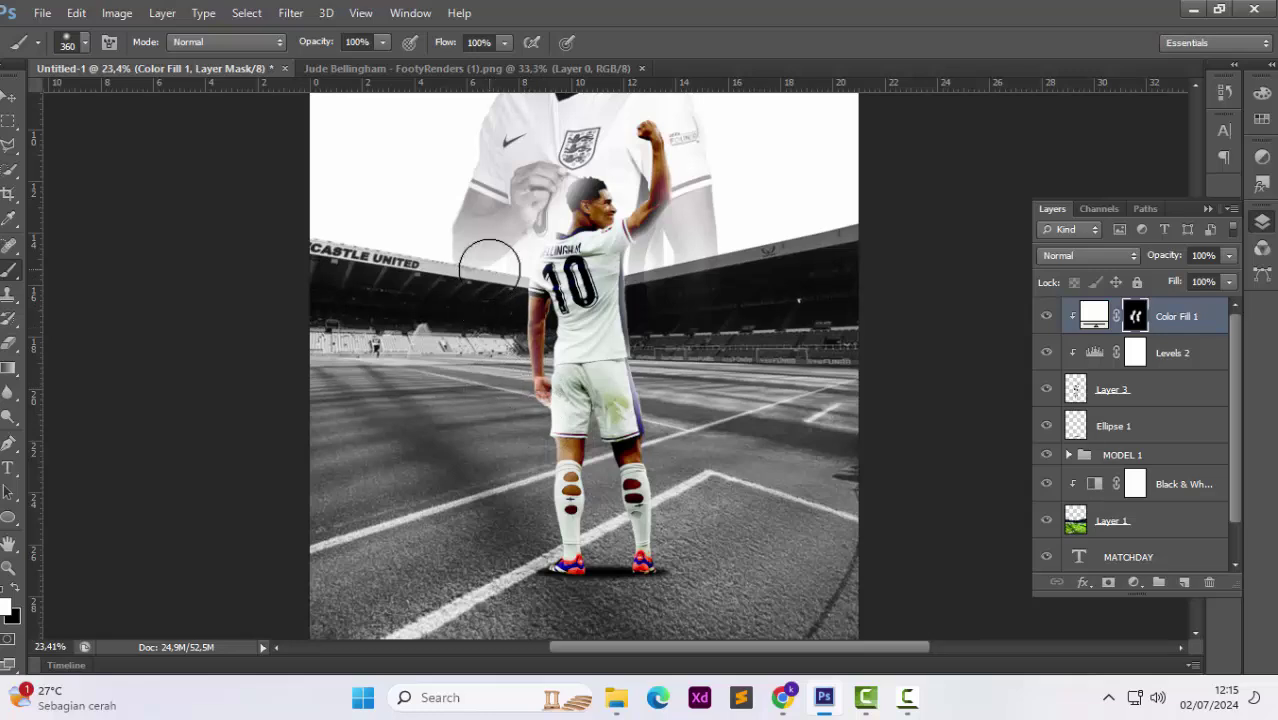
Paint white highlights over the cutout's lower legs and boots on the Color Fill 1 mask.
mouse_move(487, 402)
mouse_down()
mouse_move(522, 536)
mouse_move(499, 551)
mouse_move(713, 542)
mouse_move(662, 462)
mouse_up()
scroll(662, 465, down, 2)
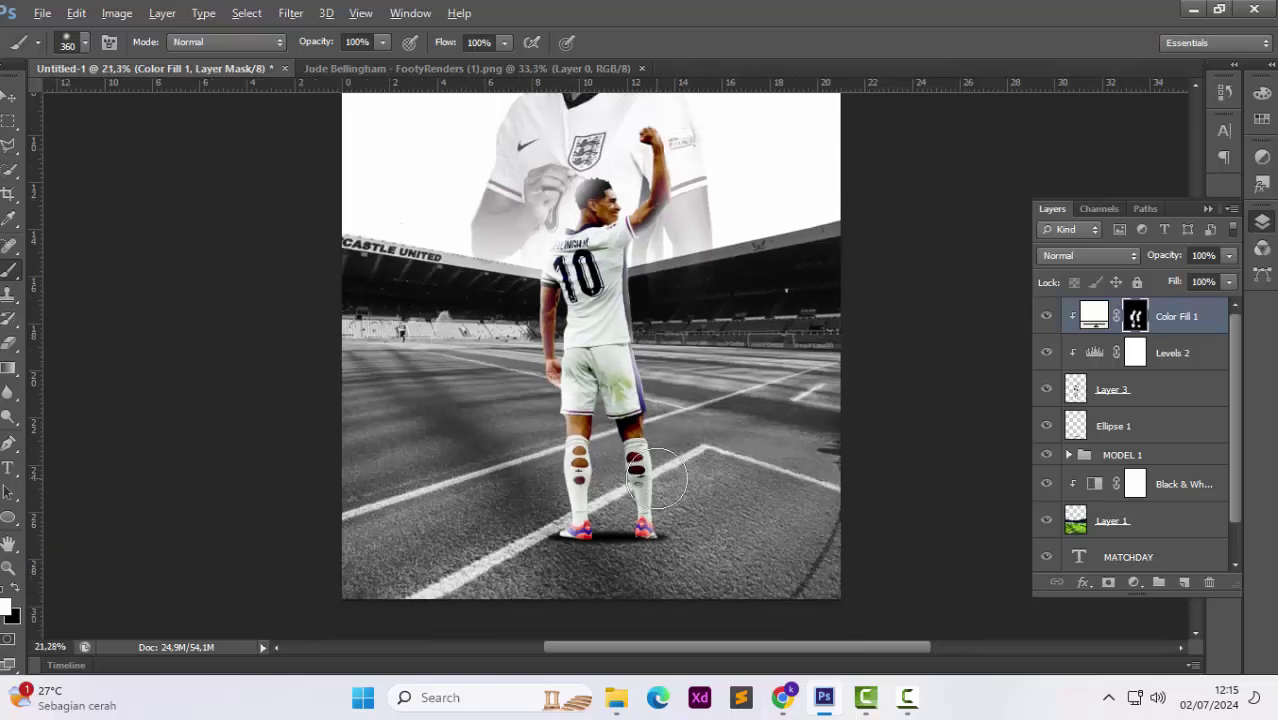
scroll(697, 458, down, 2)
scroll(780, 430, up, 2)
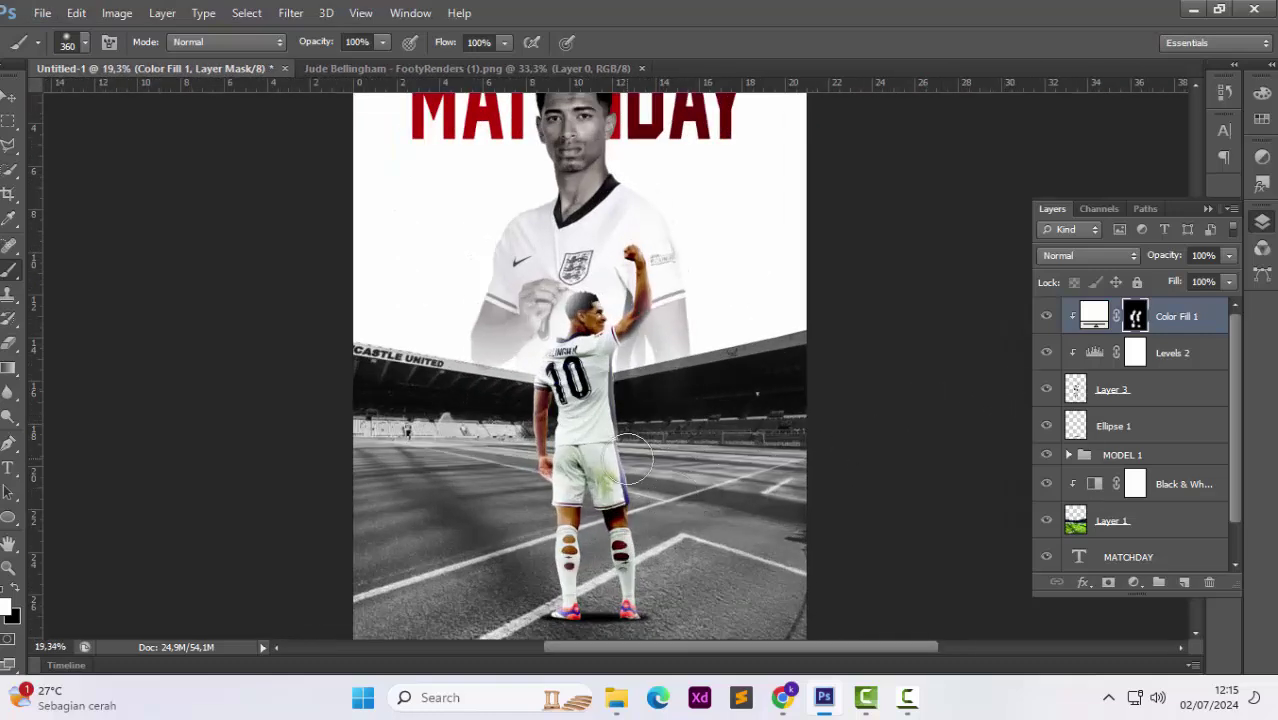
scroll(632, 437, down, 3)
scroll(563, 372, up, 2)
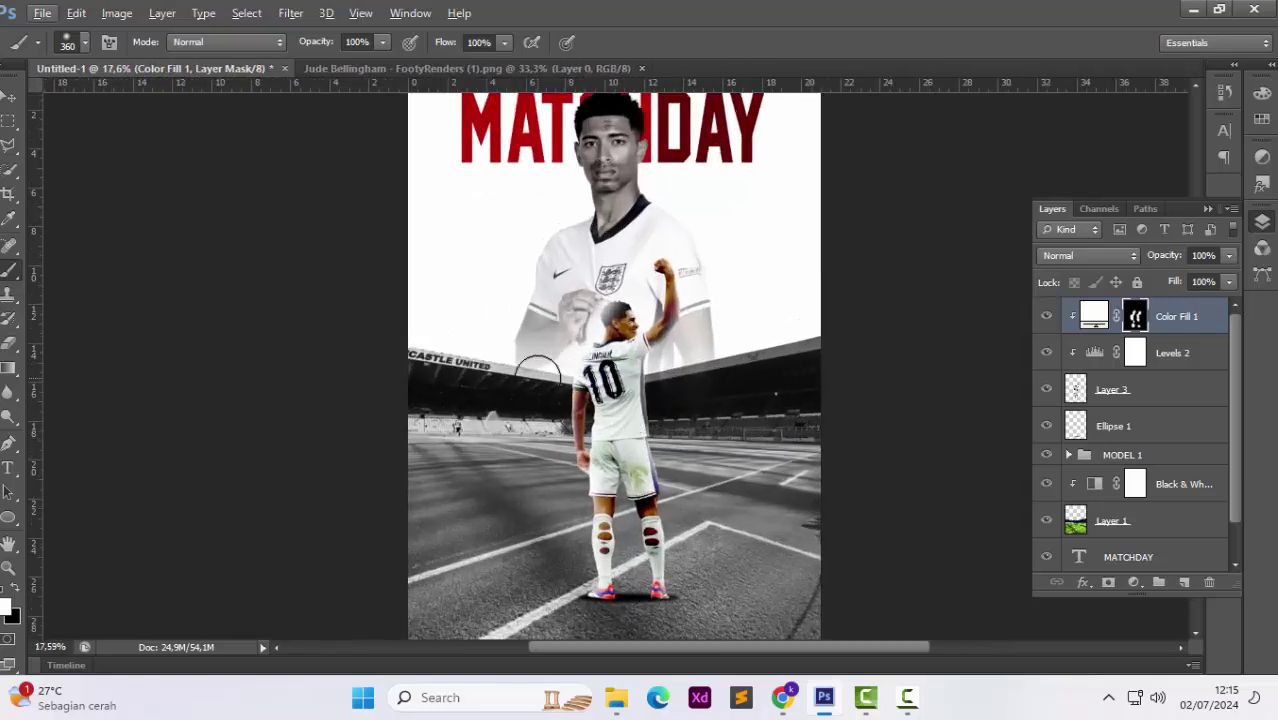
scroll(615, 467, down, 2)
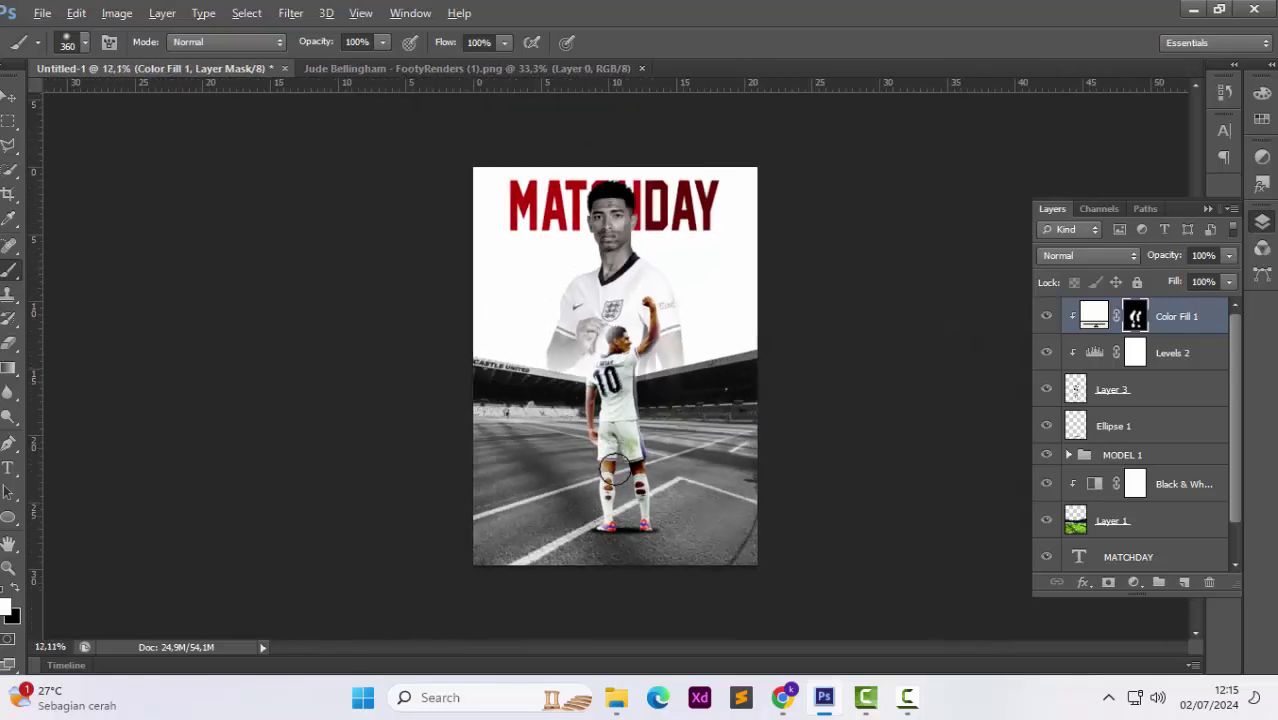
scroll(706, 469, up, 2)
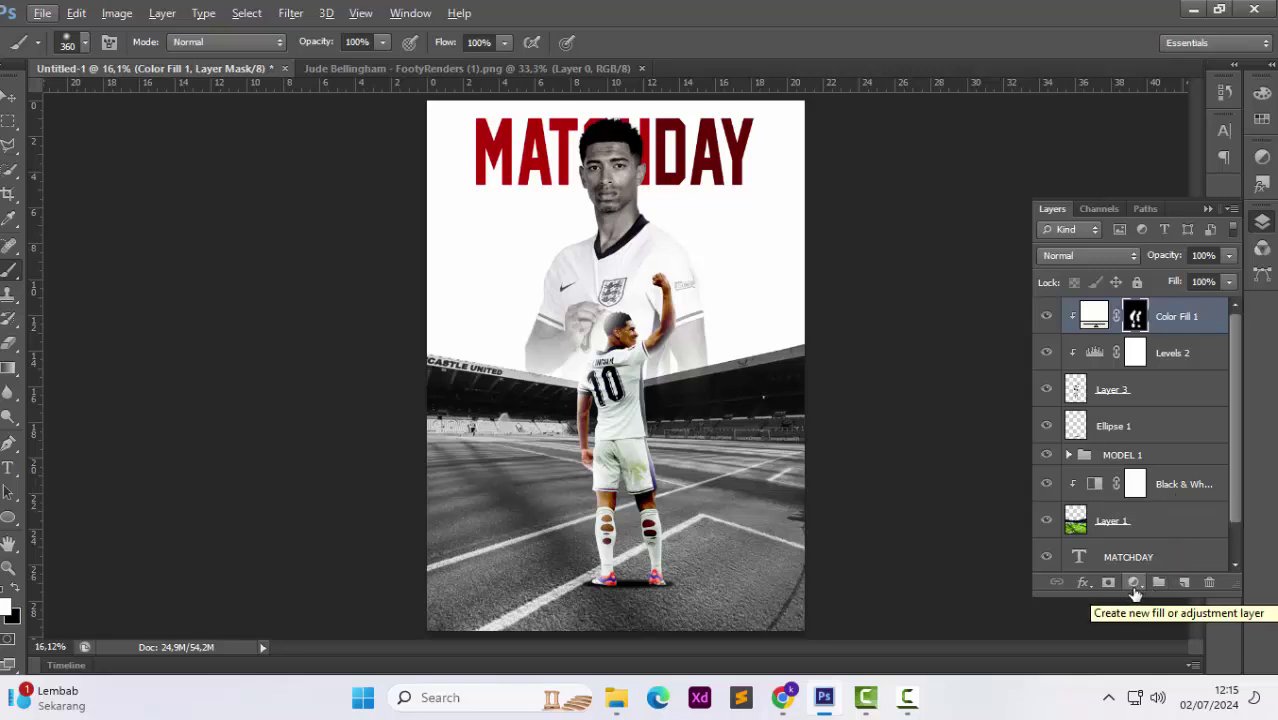
Add a black (000000) Solid Color fill layer above Color Fill 1 and invert its mask to black.
click(1134, 582)
click(1158, 185)
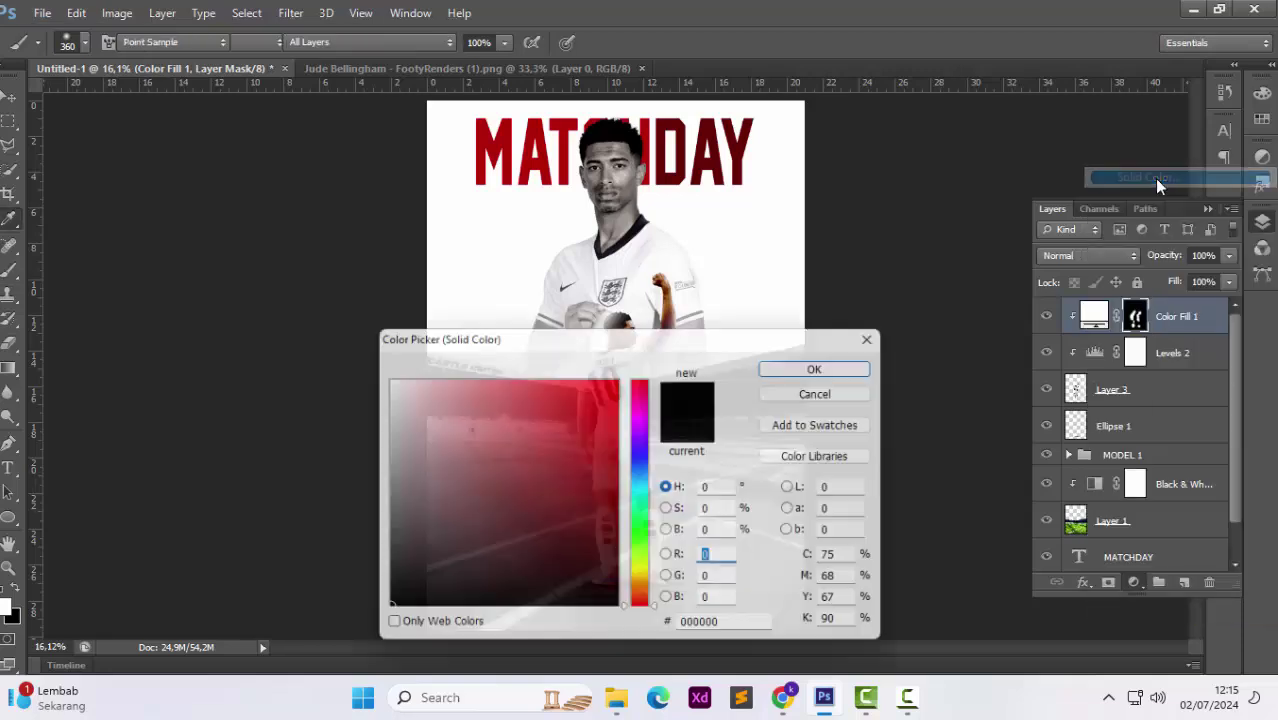
click(809, 366)
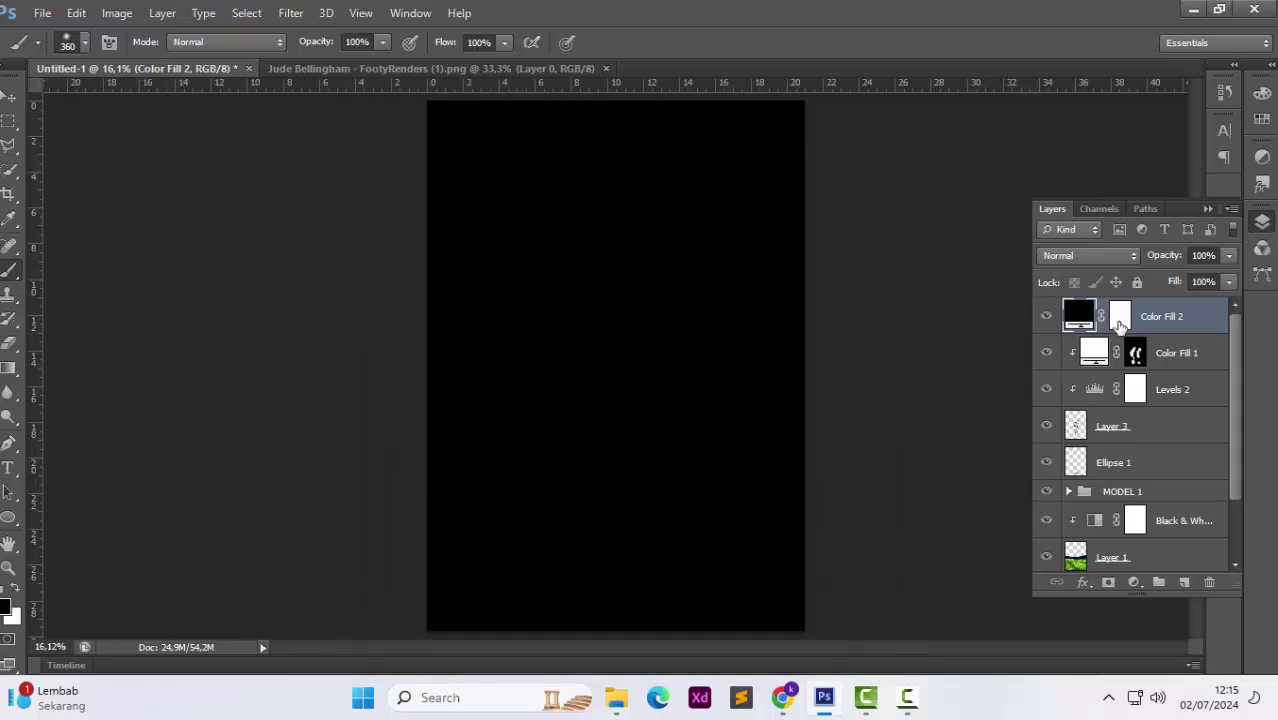
click(1119, 318)
key(ctrl+i)
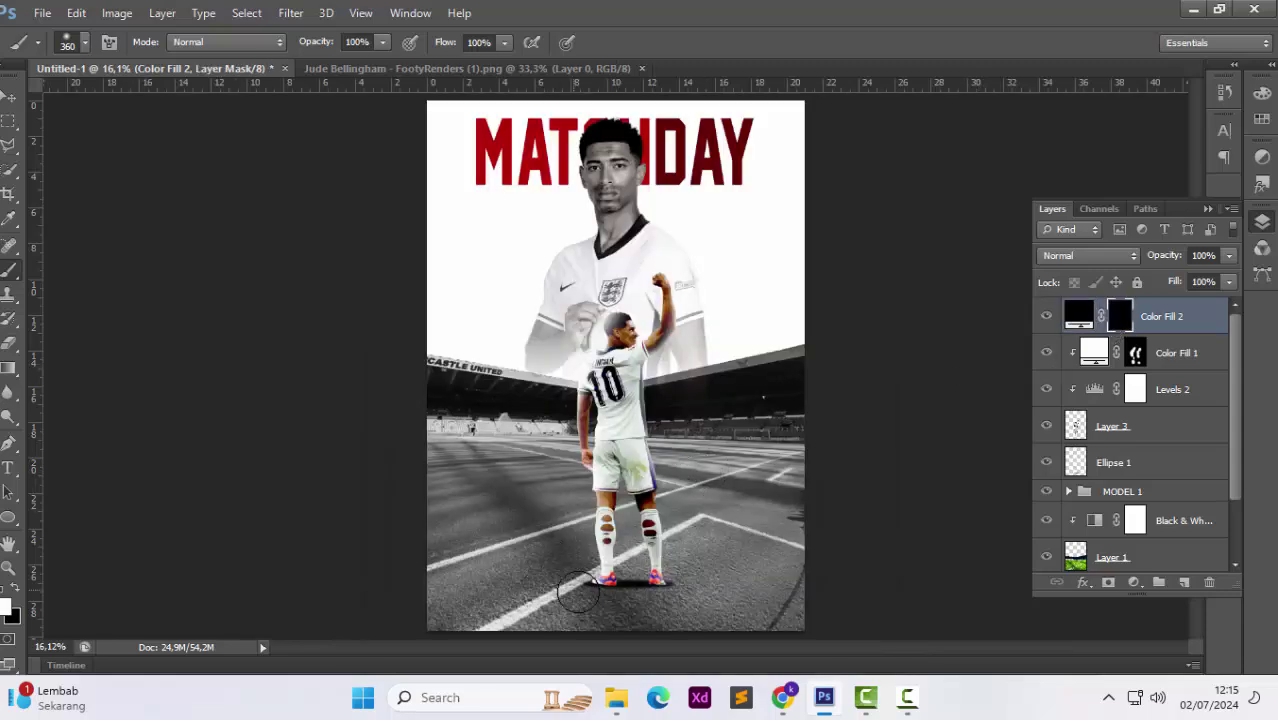
scroll(613, 590, up, 3)
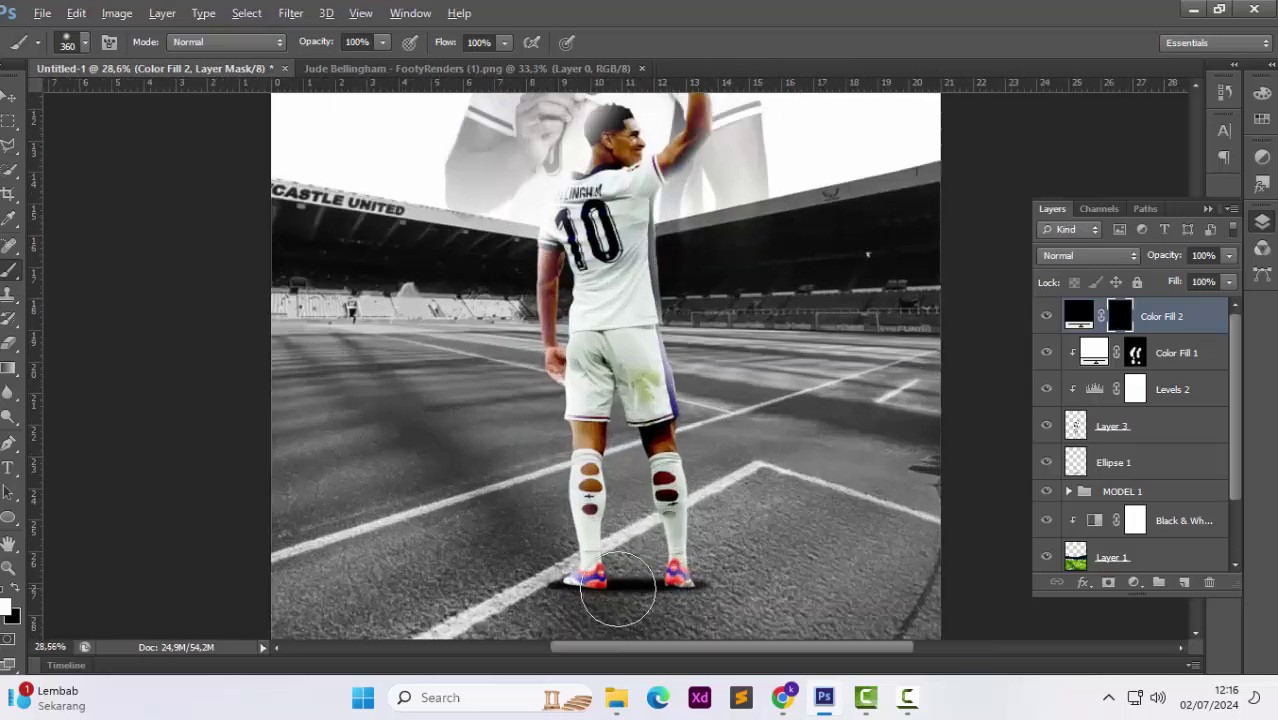
drag(480, 589, 531, 610)
key(ctrl+z)
Switch to a soft round brush at 145 px and 0% hardness, undoing every test dab beside the boots.
right_click(546, 270)
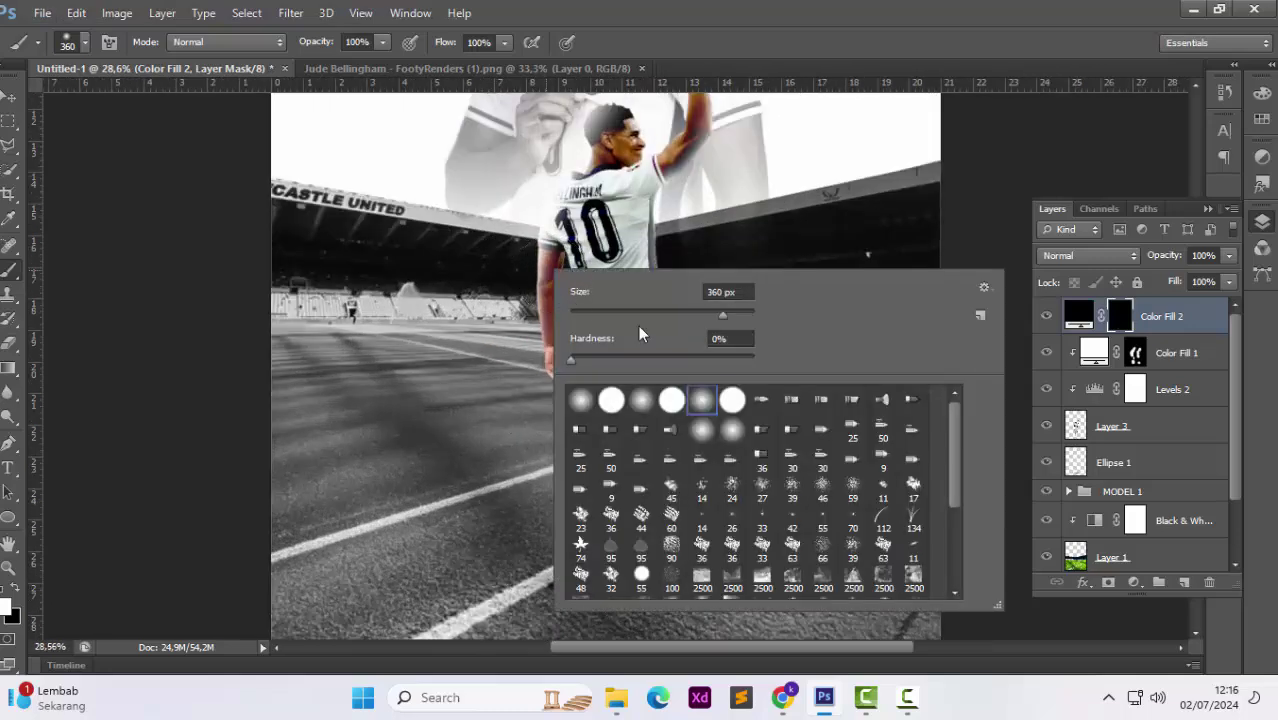
click(581, 400)
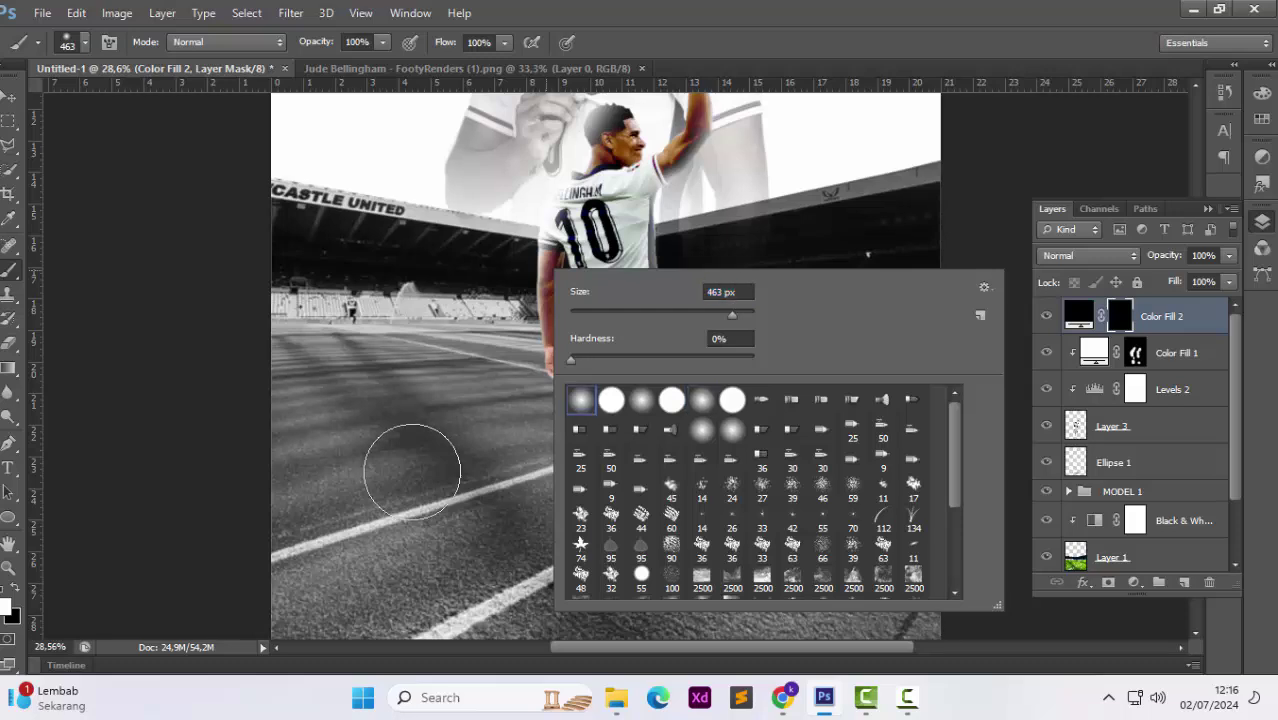
click(455, 565)
key(ctrl+z)
click(503, 588)
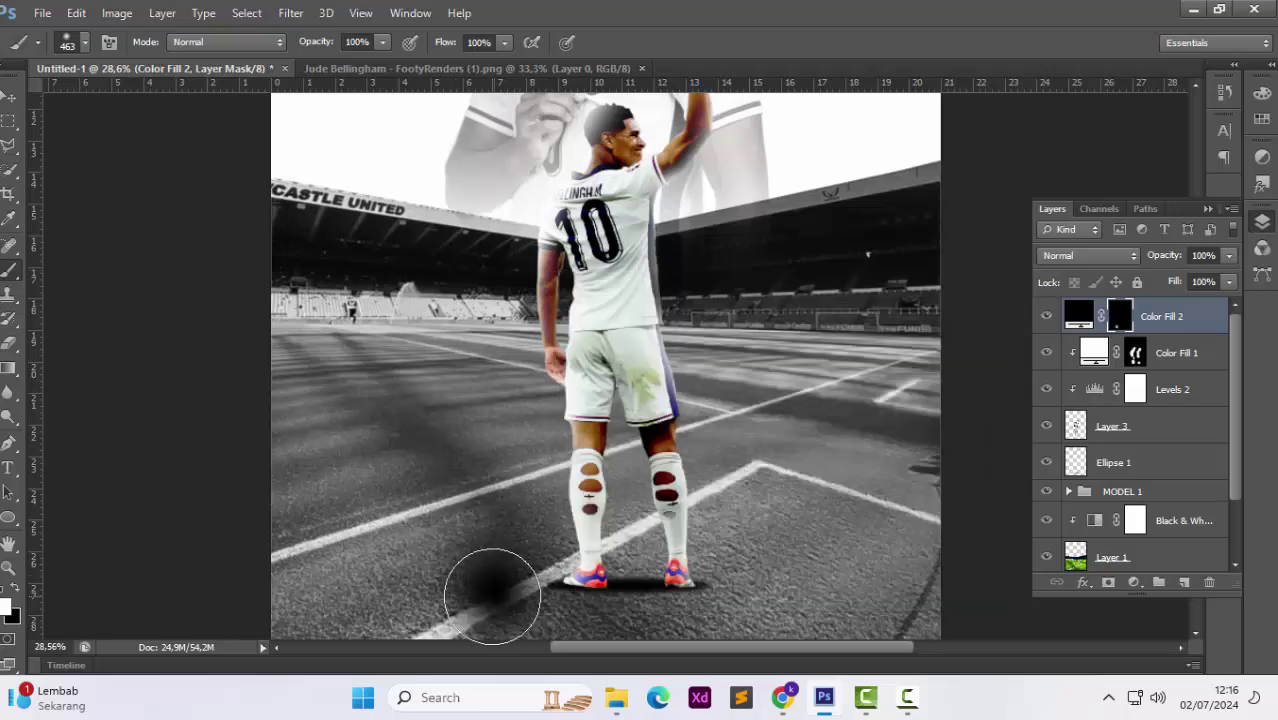
key(ctrl+z)
right_click(515, 505)
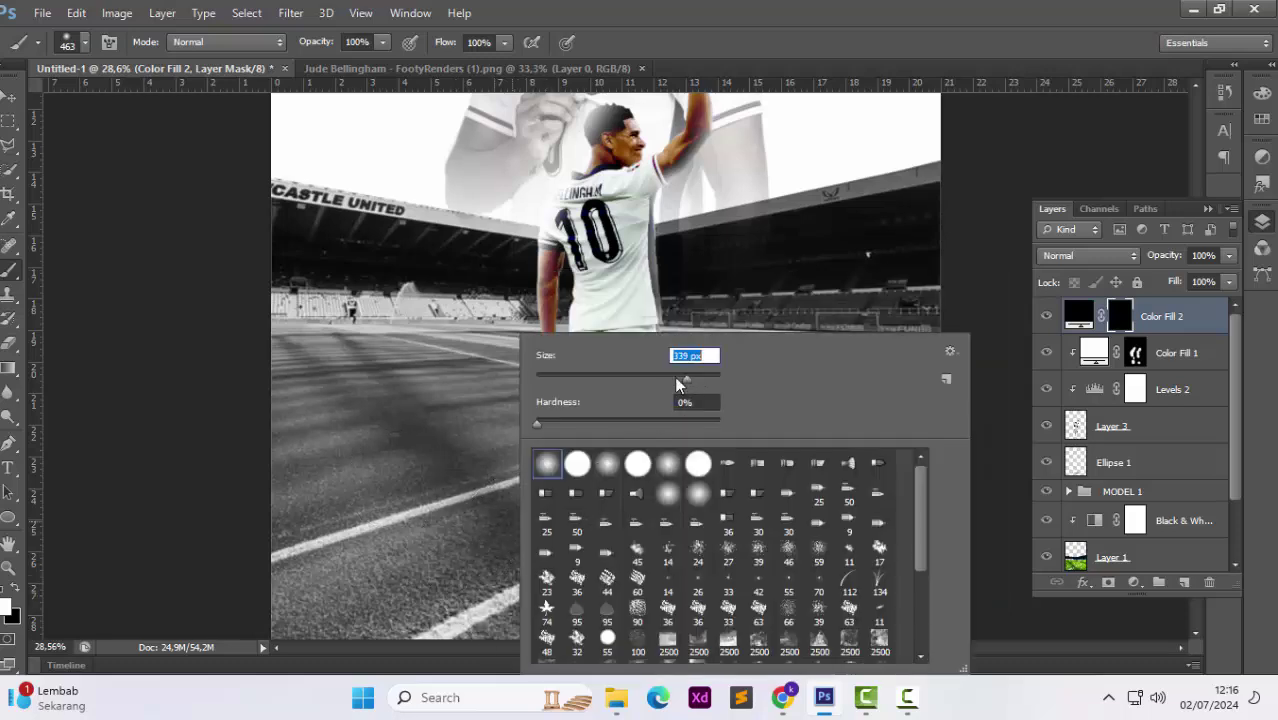
click(505, 604)
key(ctrl+z)
click(545, 574)
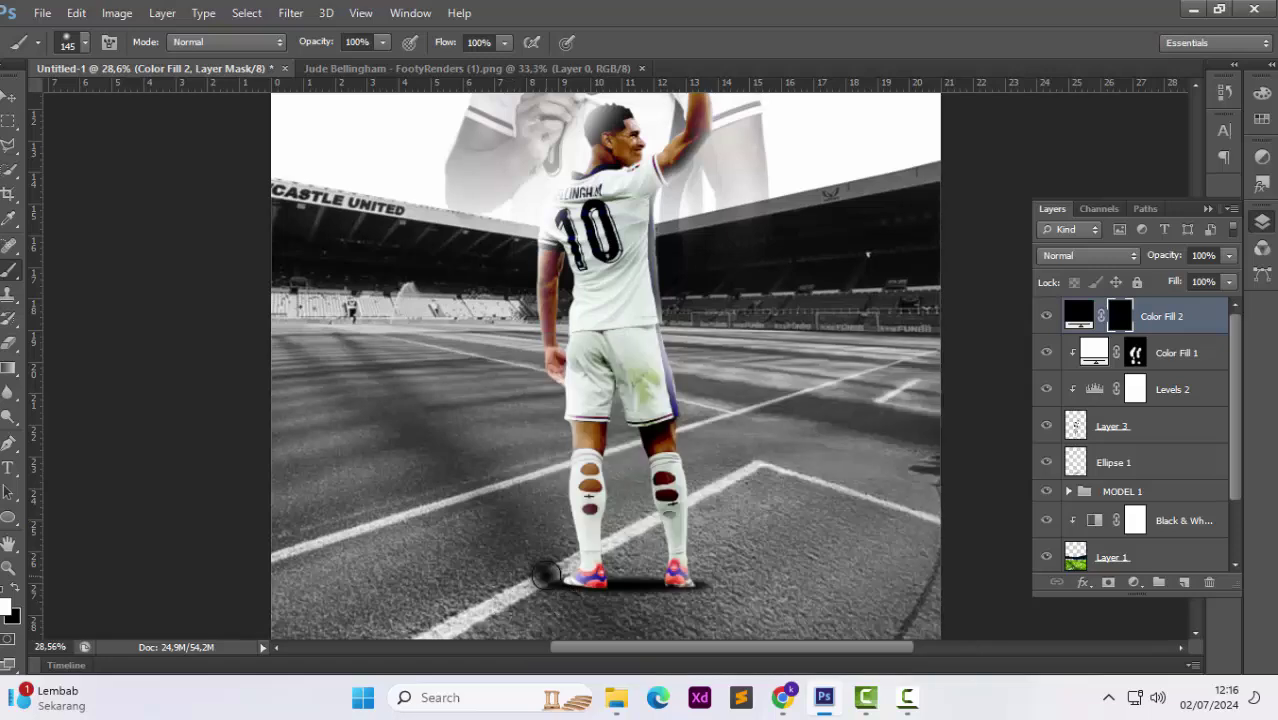
key(ctrl+z)
mouse_move(545, 574)
mouse_down()
mouse_move(542, 558)
mouse_move(565, 540)
mouse_up()
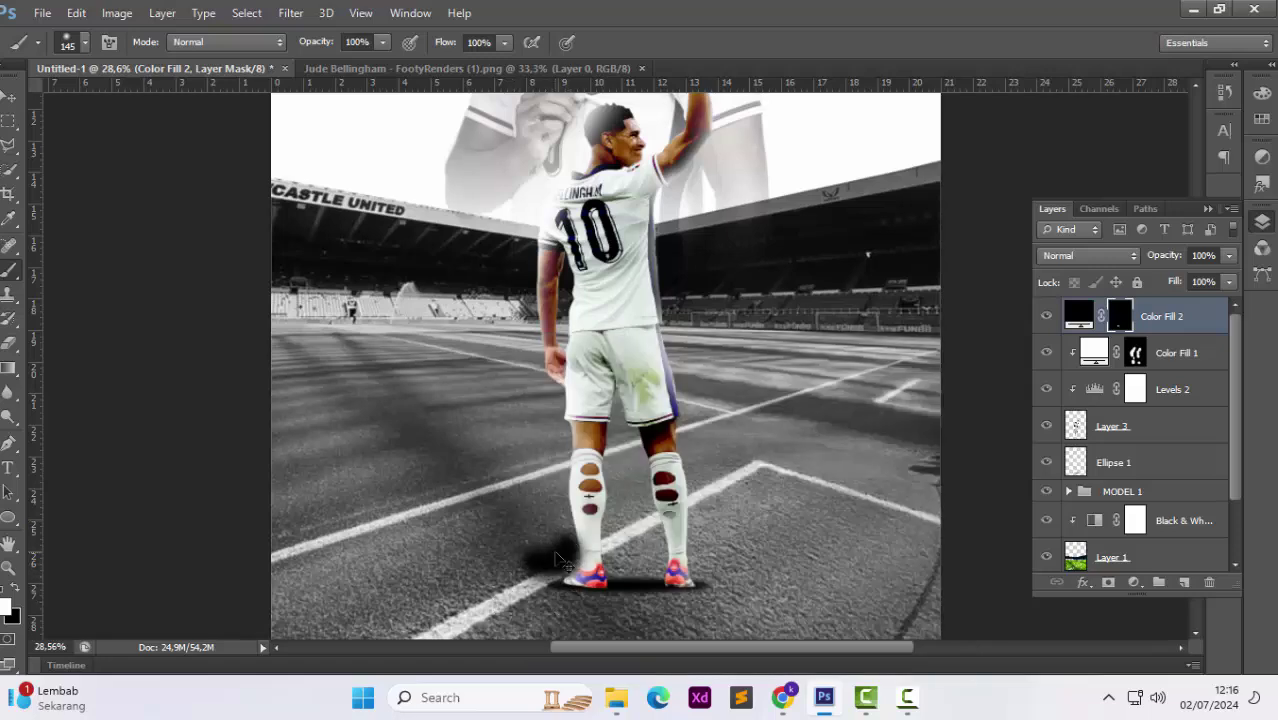
key(ctrl+z)
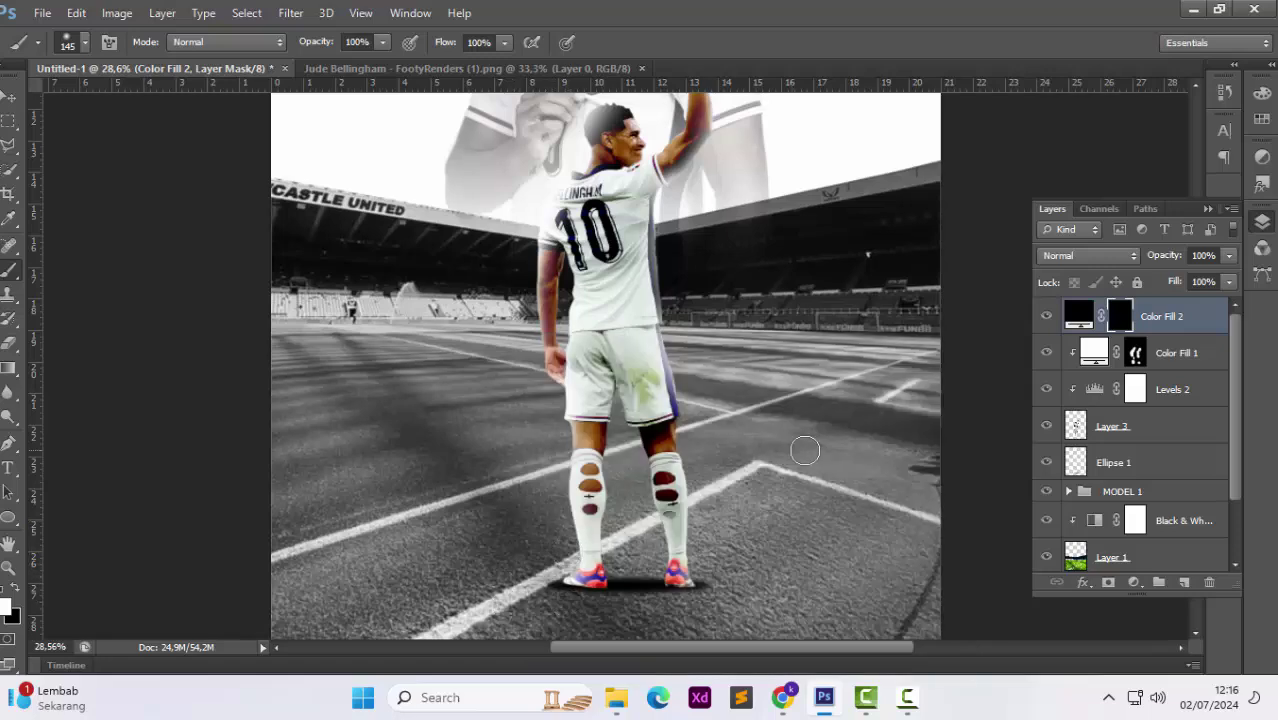
Clip the black Color Fill 2 layer to the player cutout and paint dark shading around both boots.
alt+click(1171, 334)
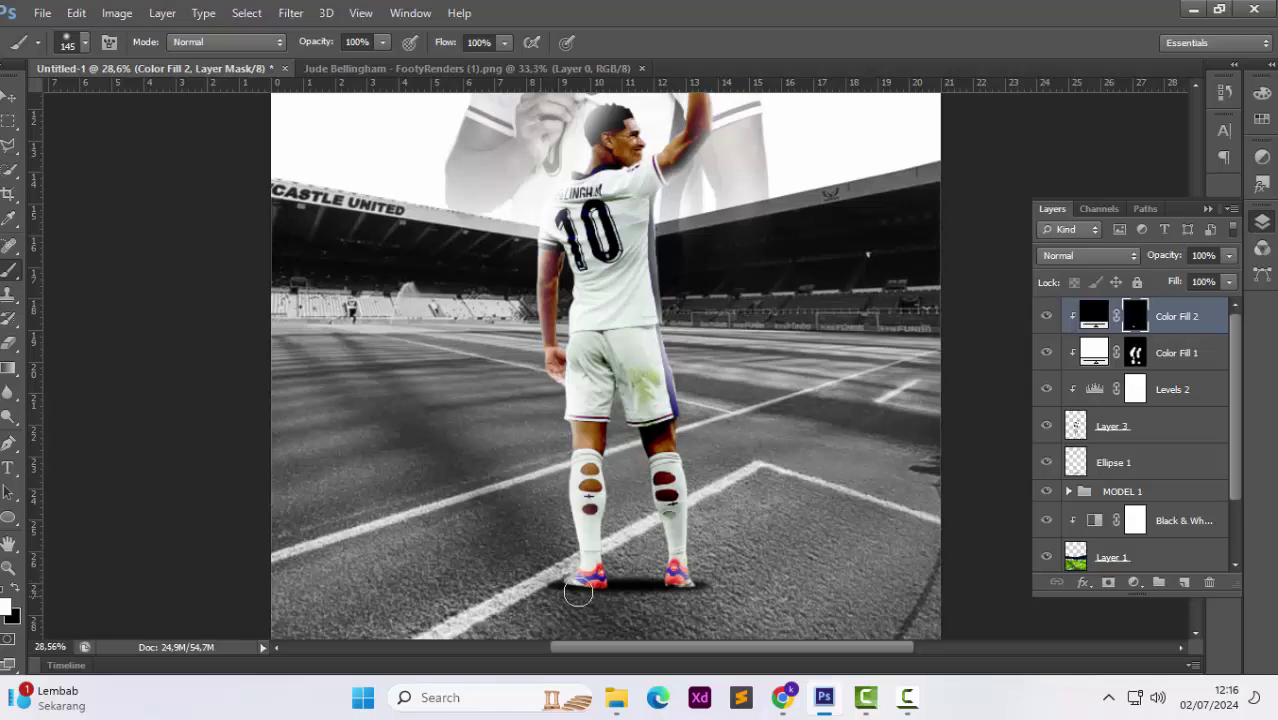
scroll(576, 590, up, 2)
mouse_move(638, 450)
mouse_down()
mouse_move(559, 451)
mouse_move(797, 442)
mouse_move(749, 442)
mouse_move(712, 415)
mouse_up()
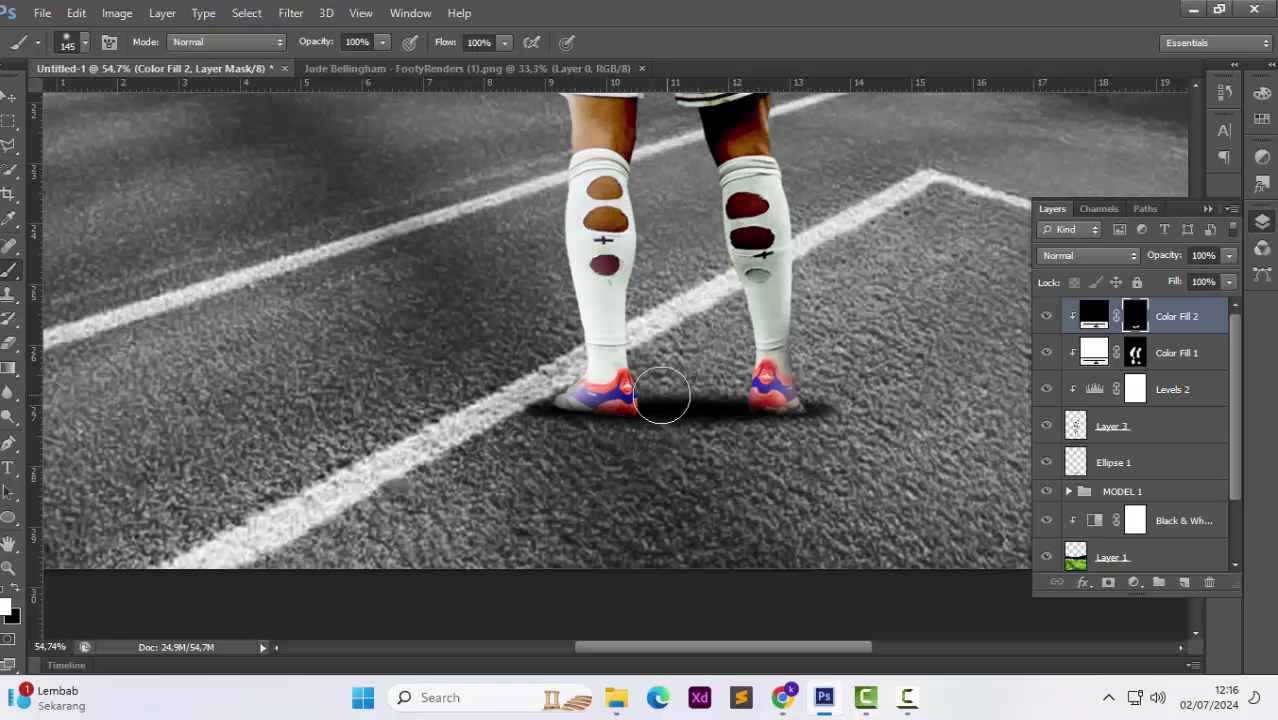
Paint dark shading on the Color Fill 2 mask along the outer edges of the cutout's socks, legs and shorts.
scroll(597, 400, up, 3)
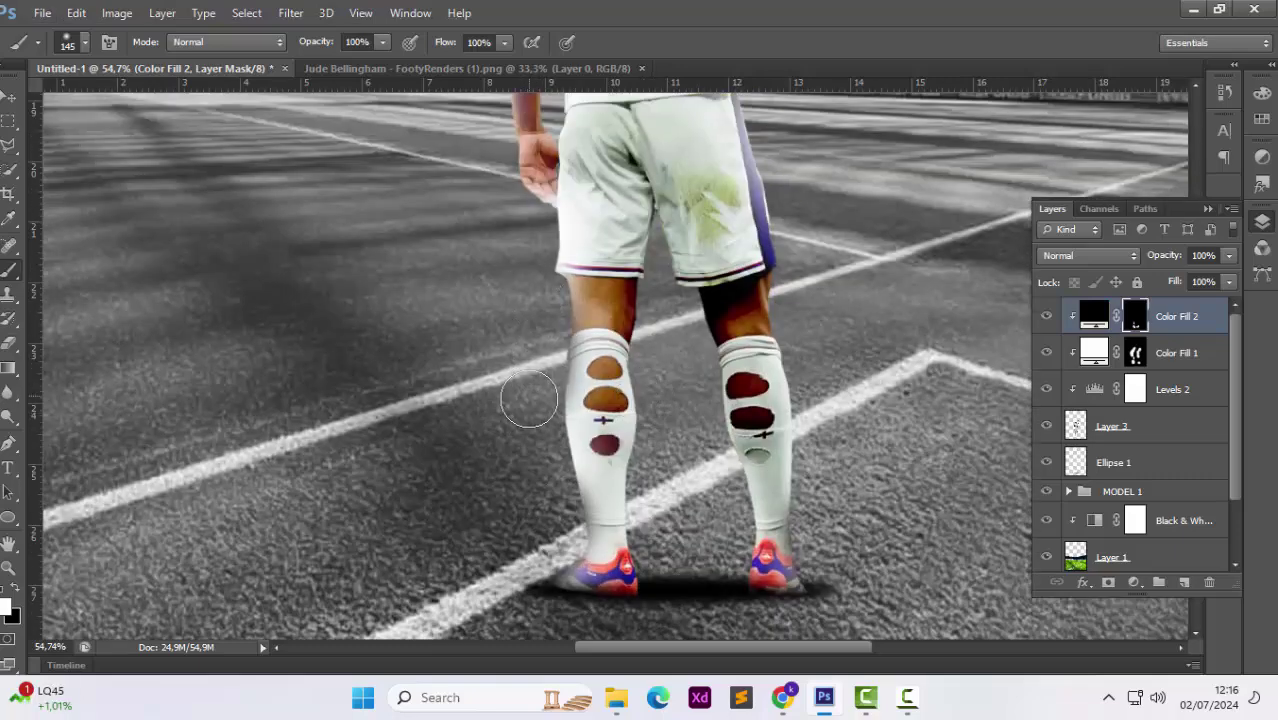
drag(529, 399, 536, 454)
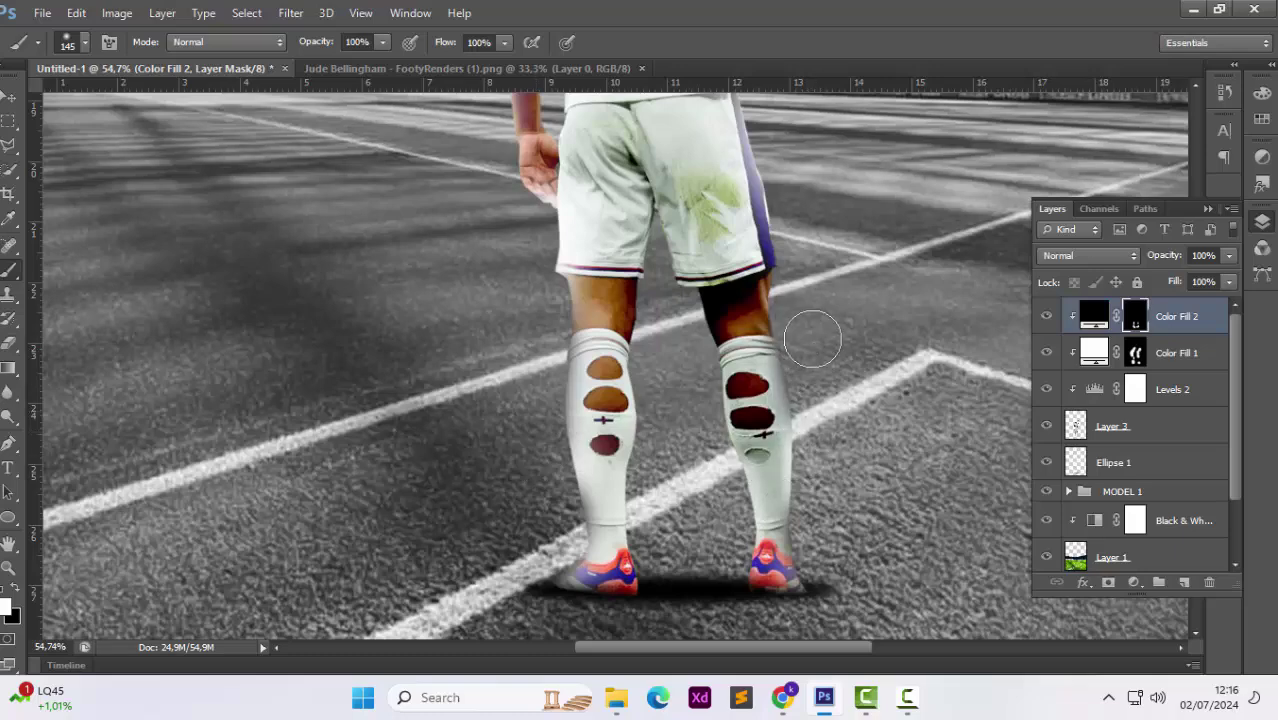
alt+scroll(812, 335, down, 3)
scroll(725, 418, up, 2)
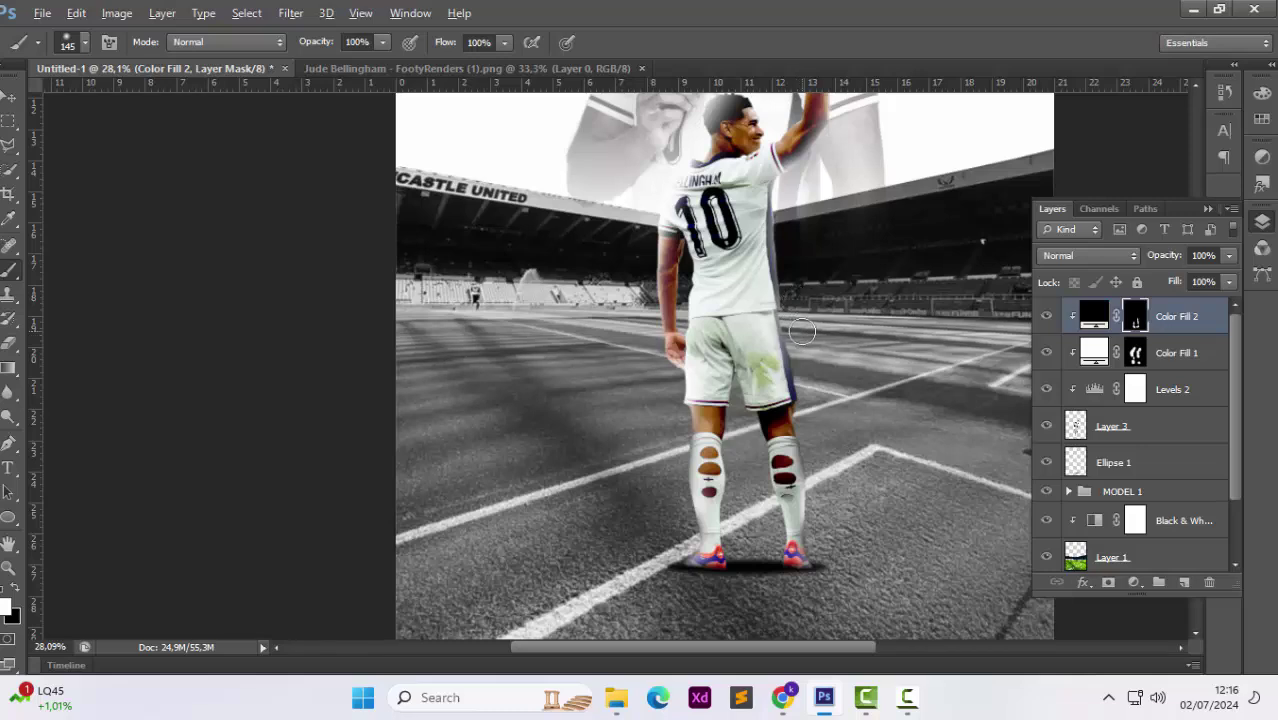
alt+scroll(802, 331, down, 2)
scroll(790, 410, up, 3)
scroll(790, 410, down, 1)
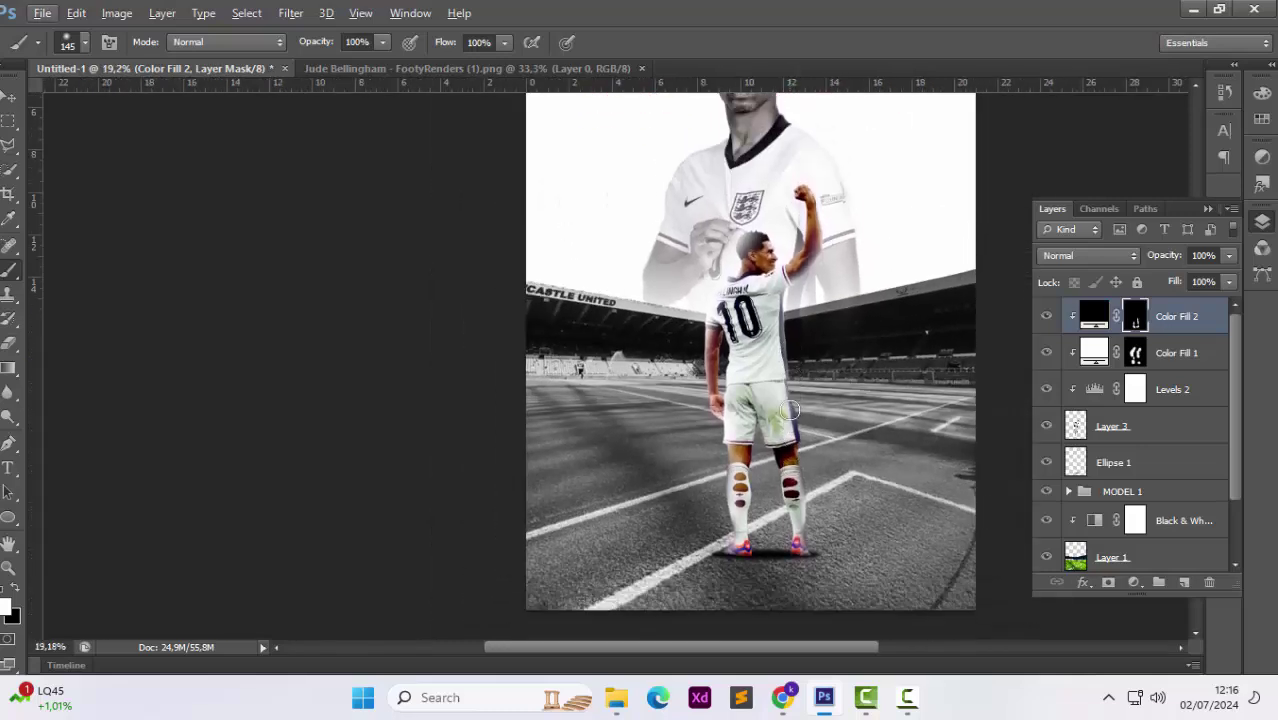
Deselect all layers and review the whole poster, from the MATCHDAY title down to the player's shaded feet.
scroll(790, 410, up, 3)
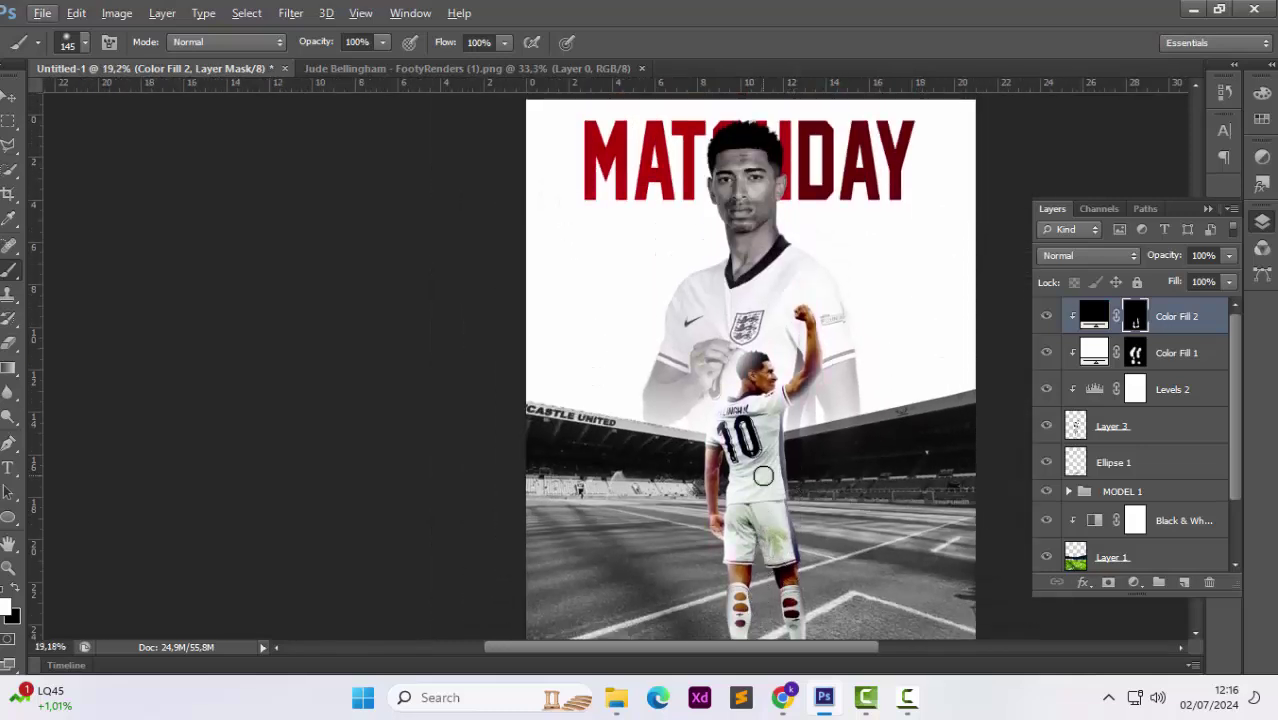
scroll(763, 476, down, 1)
key(v)
click(166, 214)
alt+scroll(166, 214, down, 2)
alt+scroll(726, 327, up, 1)
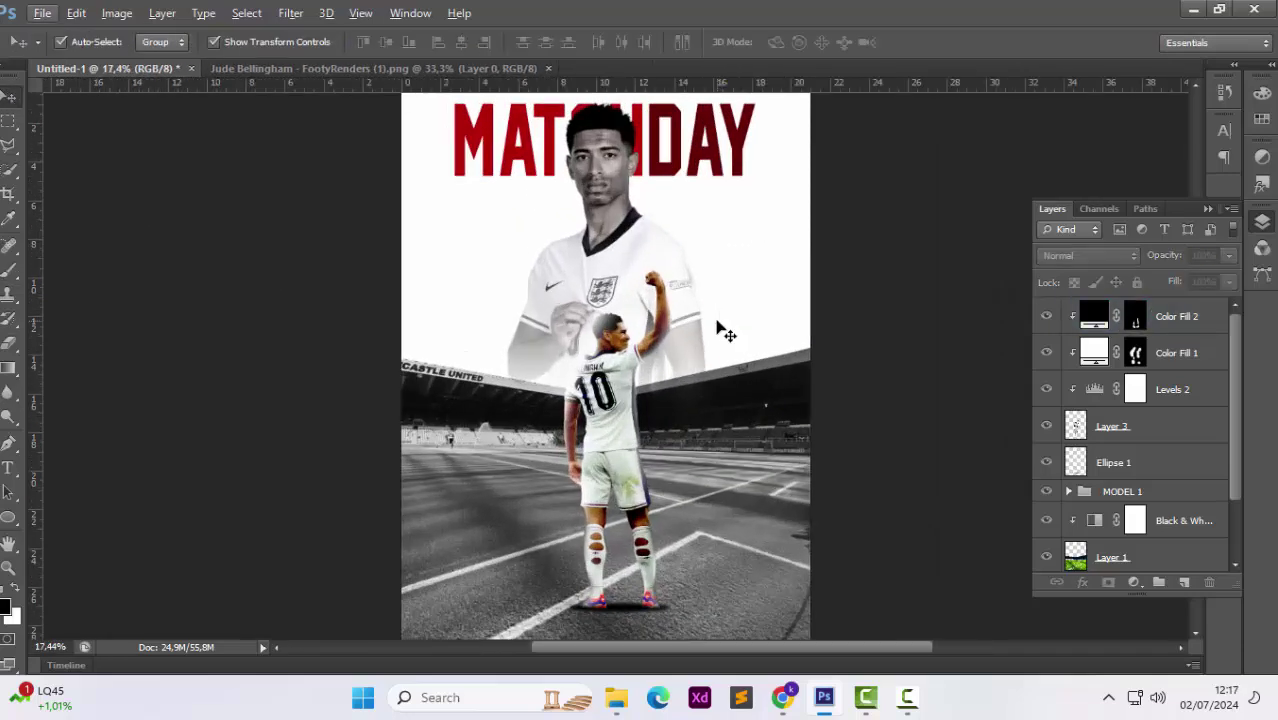
scroll(560, 373, down, 6)
scroll(560, 373, up, 5)
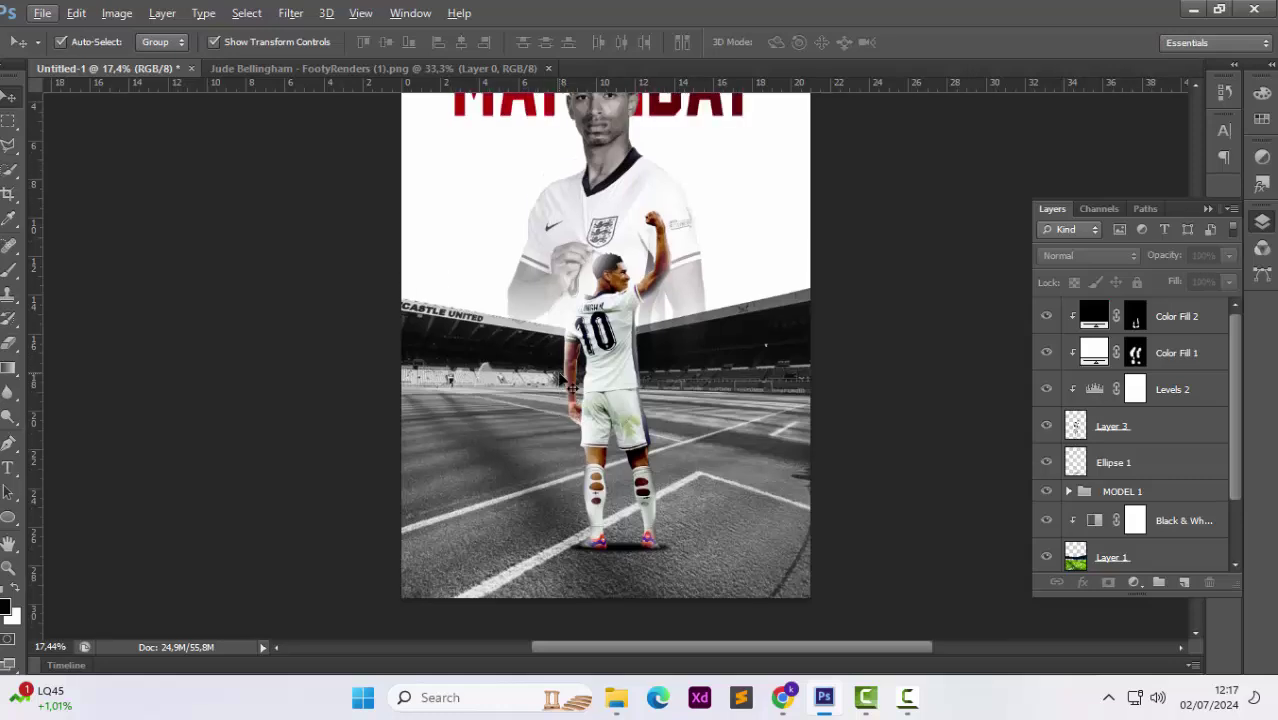
scroll(560, 380, up, 1)
scroll(560, 380, down, 6)
scroll(560, 380, up, 4)
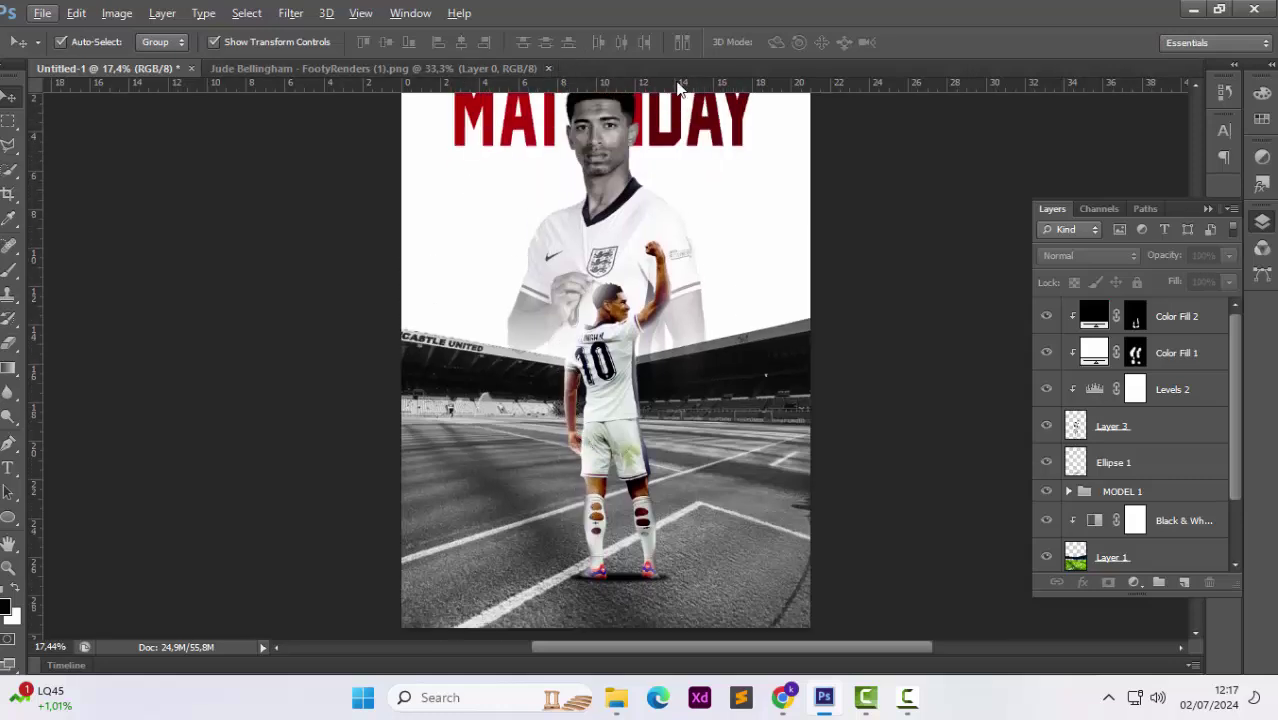
Bring the UEFA Euro 2024 logo into the poster, close the source images and release the logo layer from its clipping mask.
key(ctrl+o)
double_click(596, 262)
drag(556, 300, 507, 408)
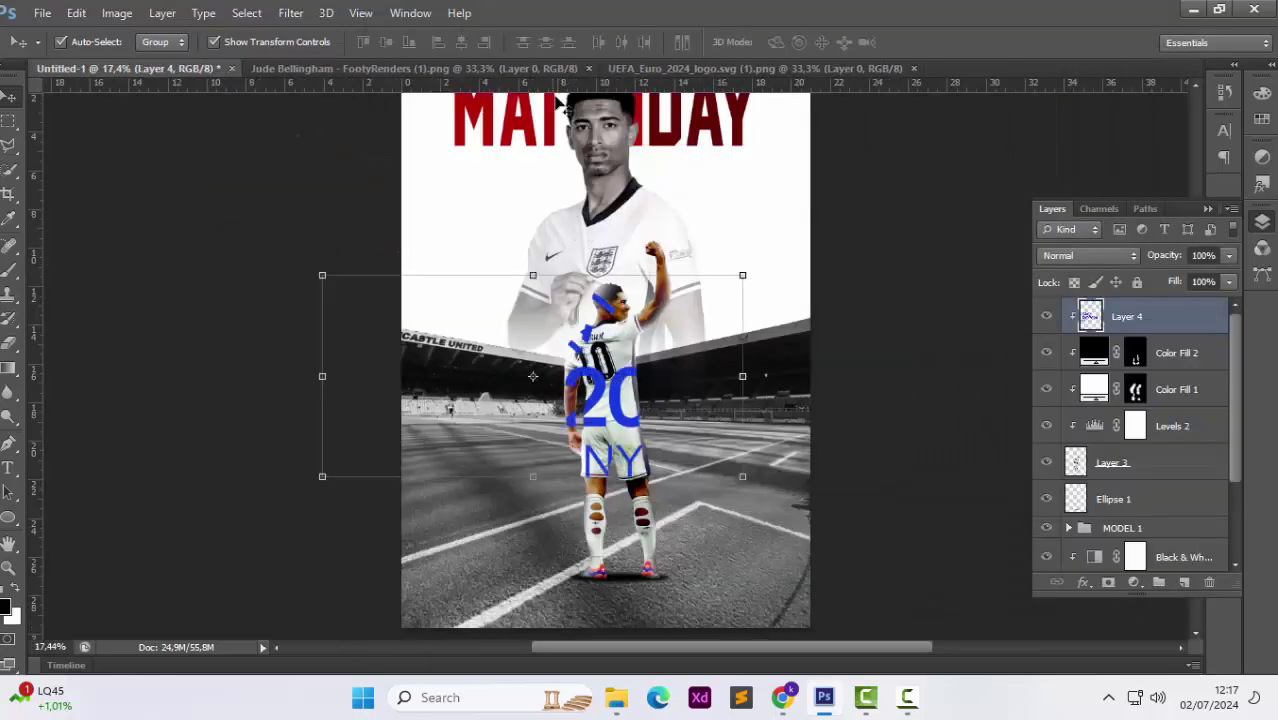
click(587, 68)
click(556, 68)
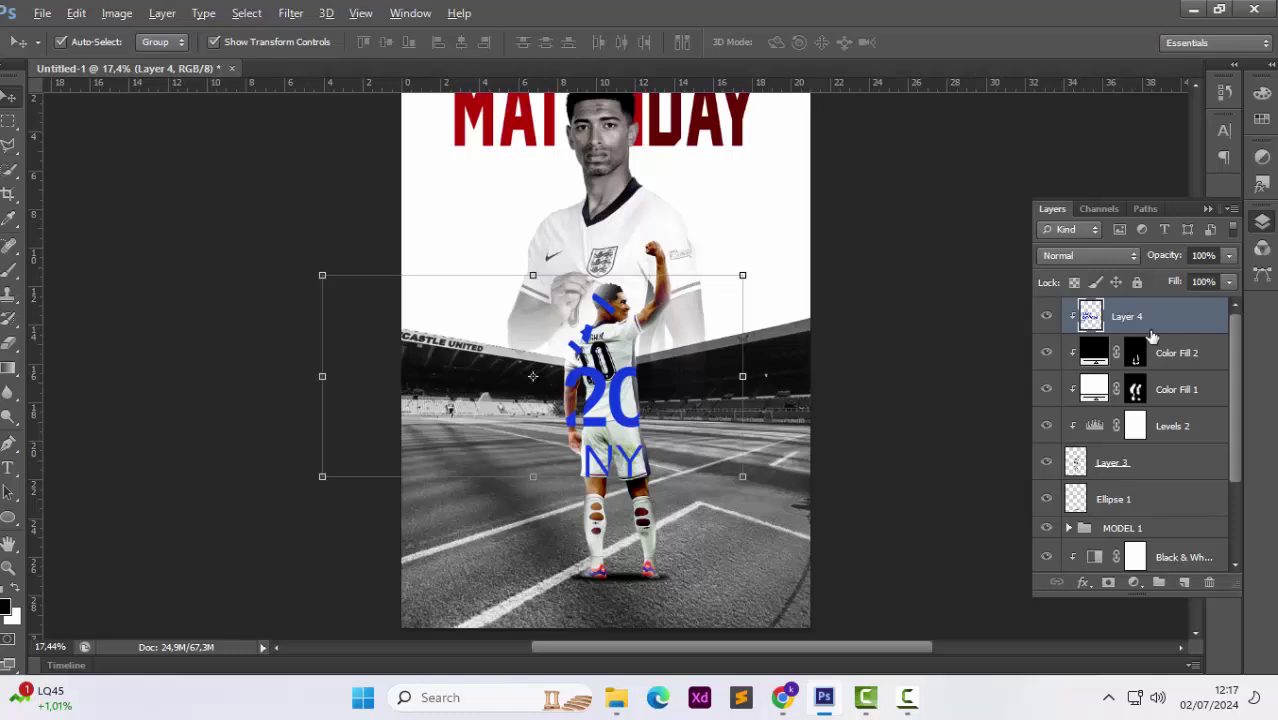
alt+click(1158, 334)
Group the player cutout with its Levels 2 and both Color Fill layers as MODEL 2, and add Ellipse 1 to the group.
click(1156, 352)
shift+click(1155, 389)
shift+click(1155, 426)
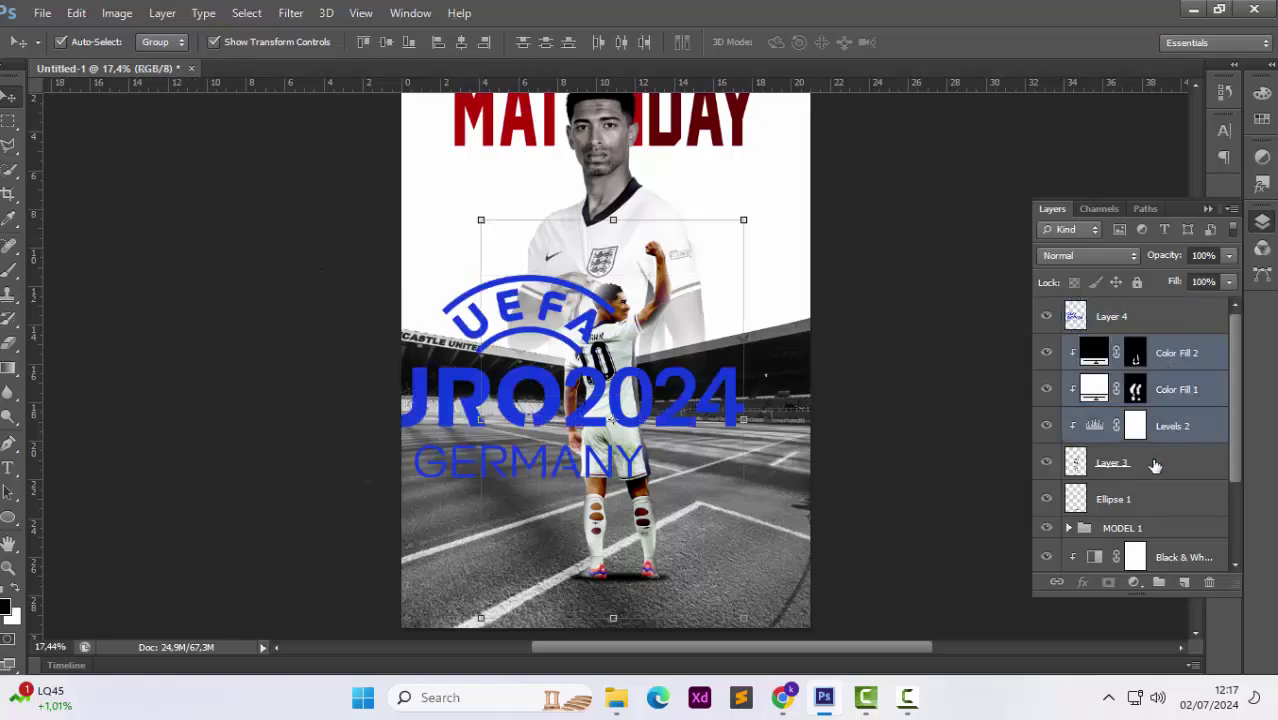
shift+click(1154, 466)
key(ctrl+g)
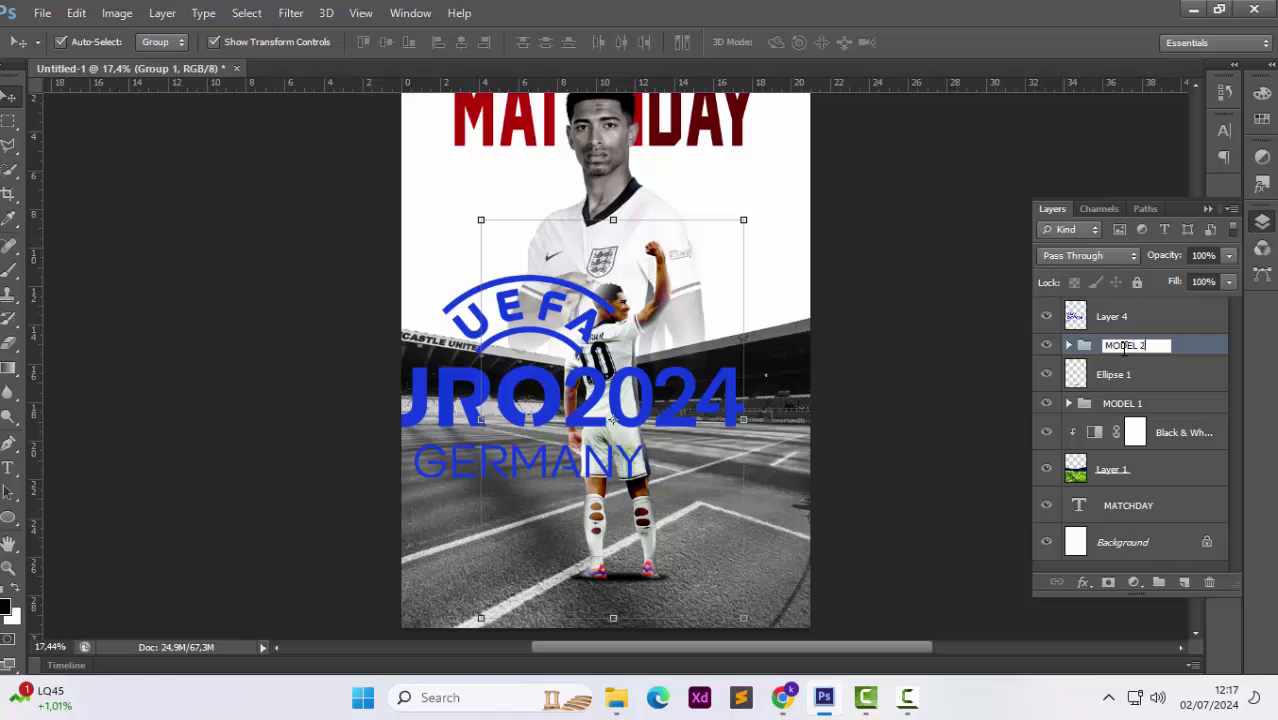
key(Return)
drag(743, 219, 550, 429)
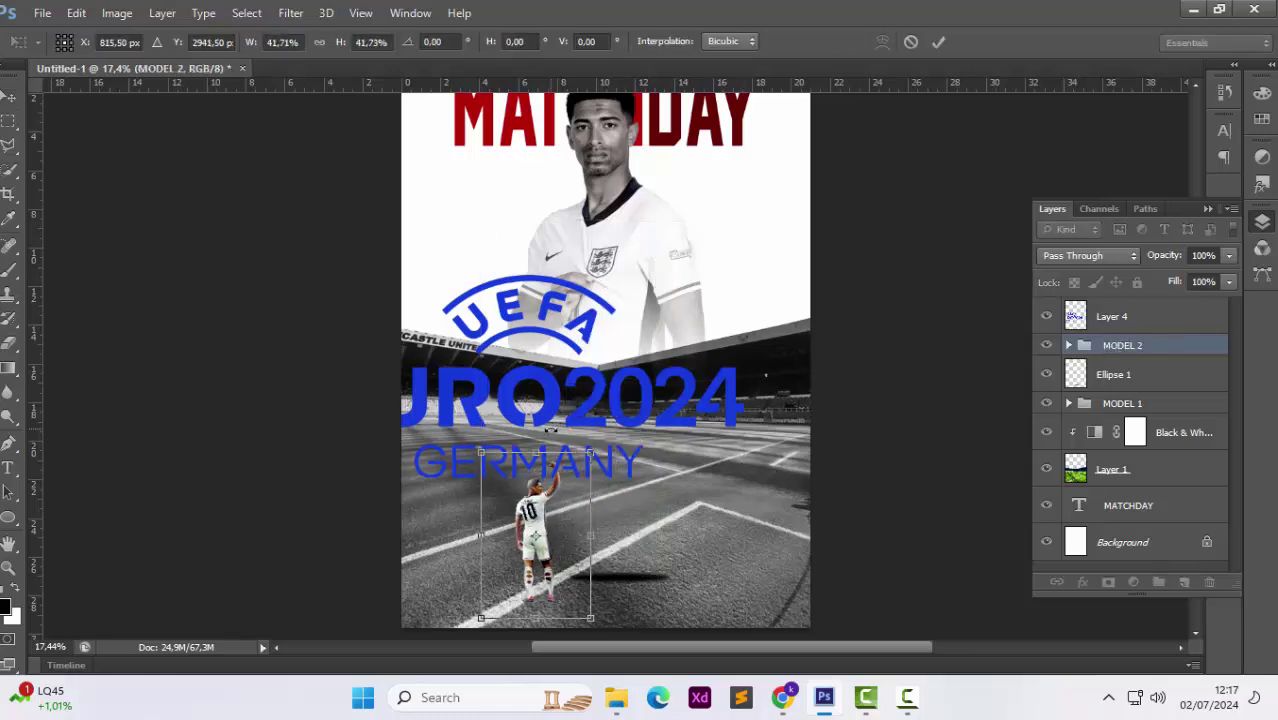
key(Escape)
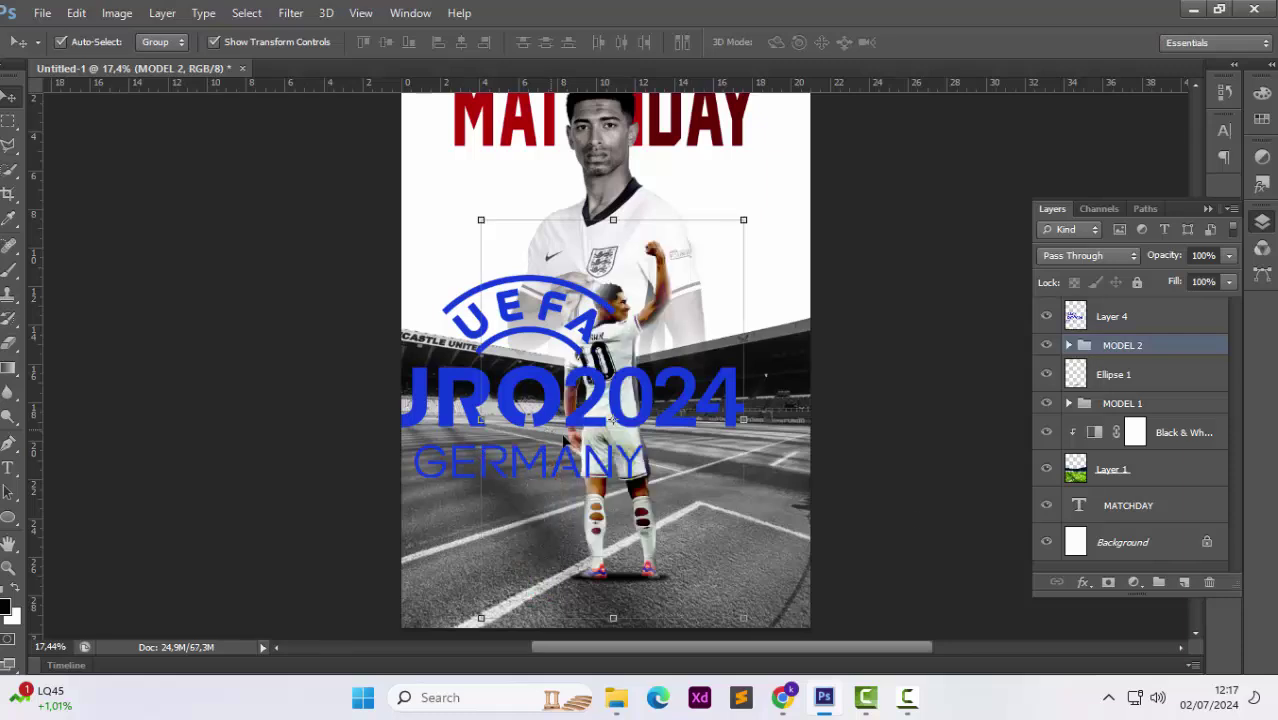
drag(1104, 373, 1107, 344)
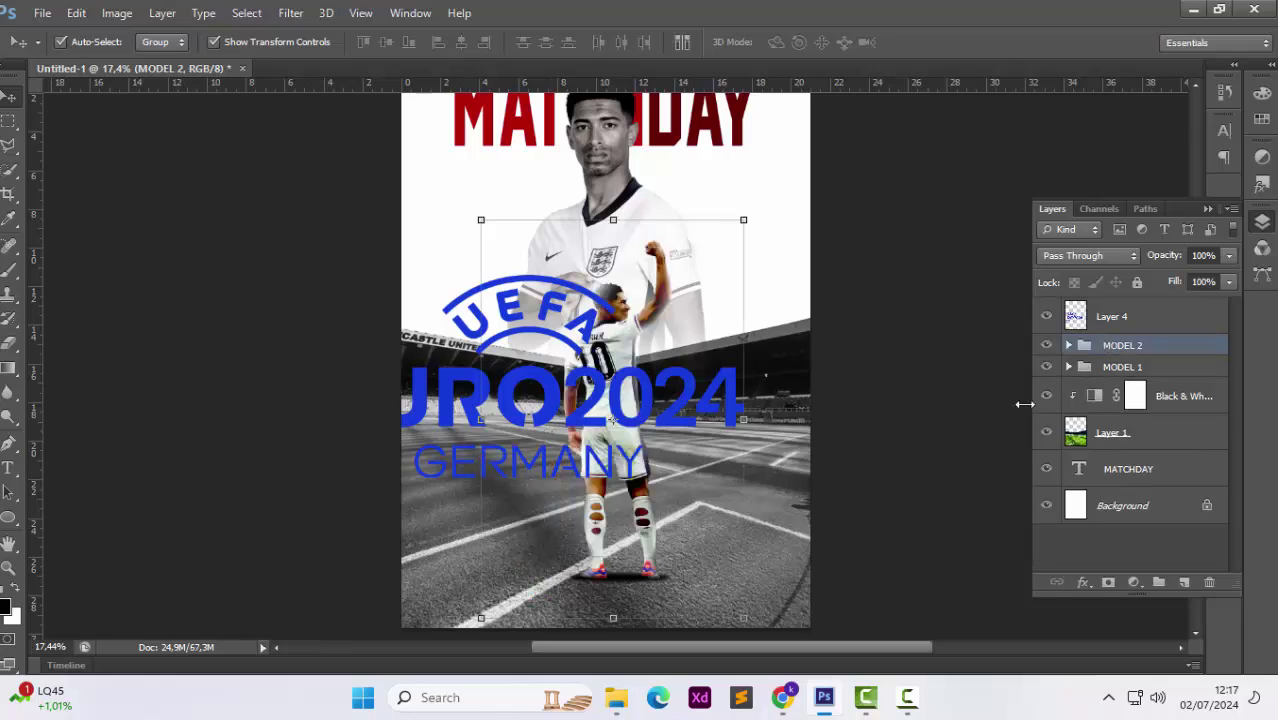
Scale the UEFA Euro 2024 logo down to about 21% over the faded player's chest.
click(700, 388)
drag(741, 284, 493, 402)
drag(474, 460, 684, 331)
scroll(586, 220, up, 3)
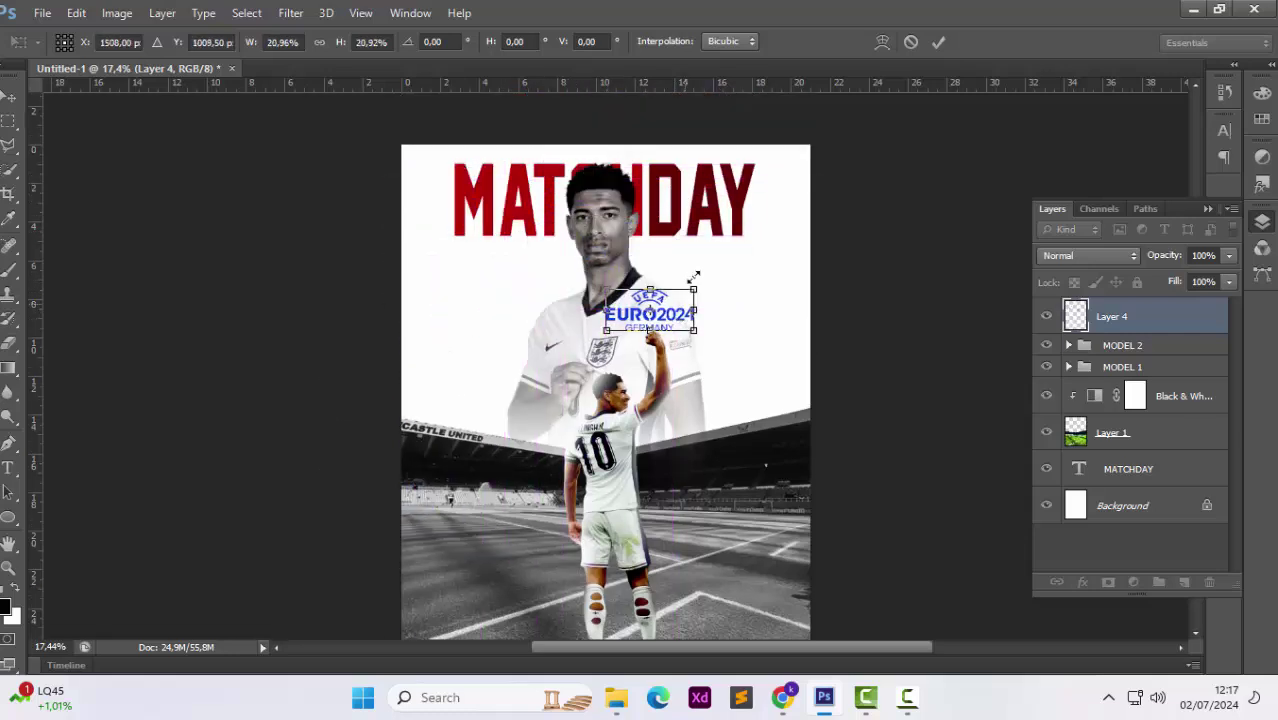
key(Return)
Move the MATCHDAY title down and place the Euro 2024 logo above the letters MAT, flush with the title's left edge.
drag(710, 191, 718, 259)
drag(648, 311, 499, 192)
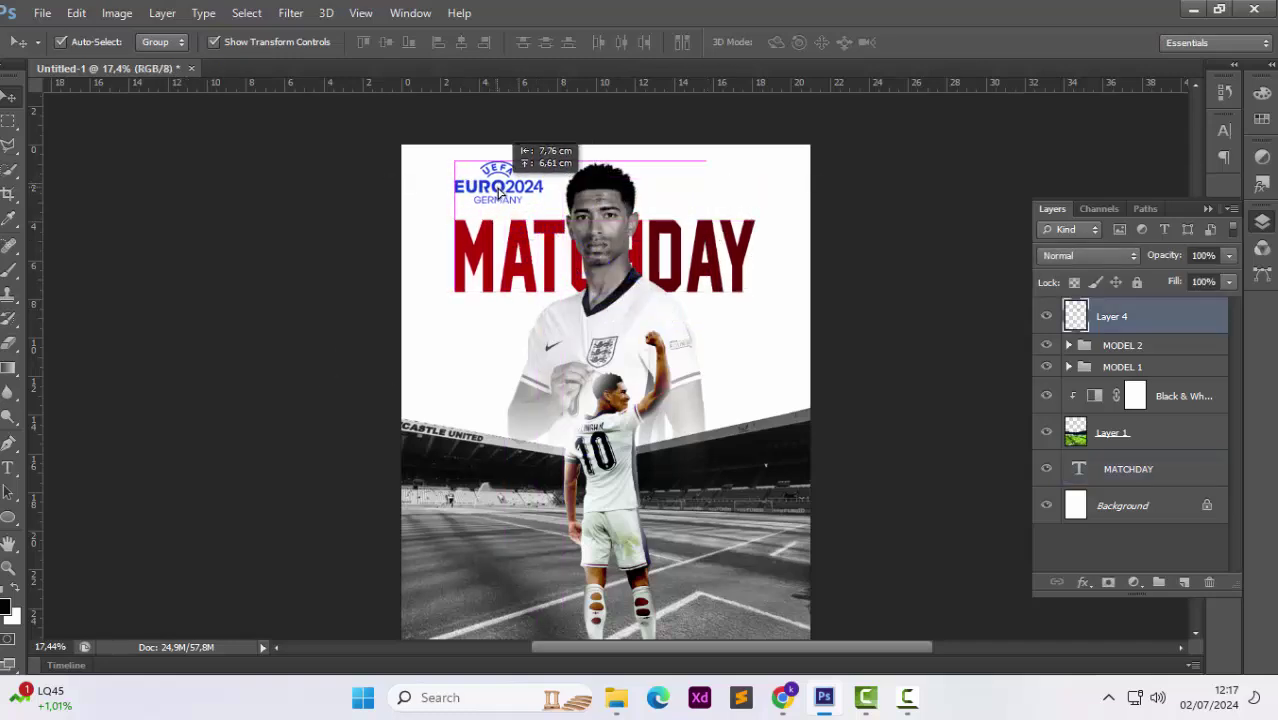
click(371, 408)
scroll(600, 400, down, 3)
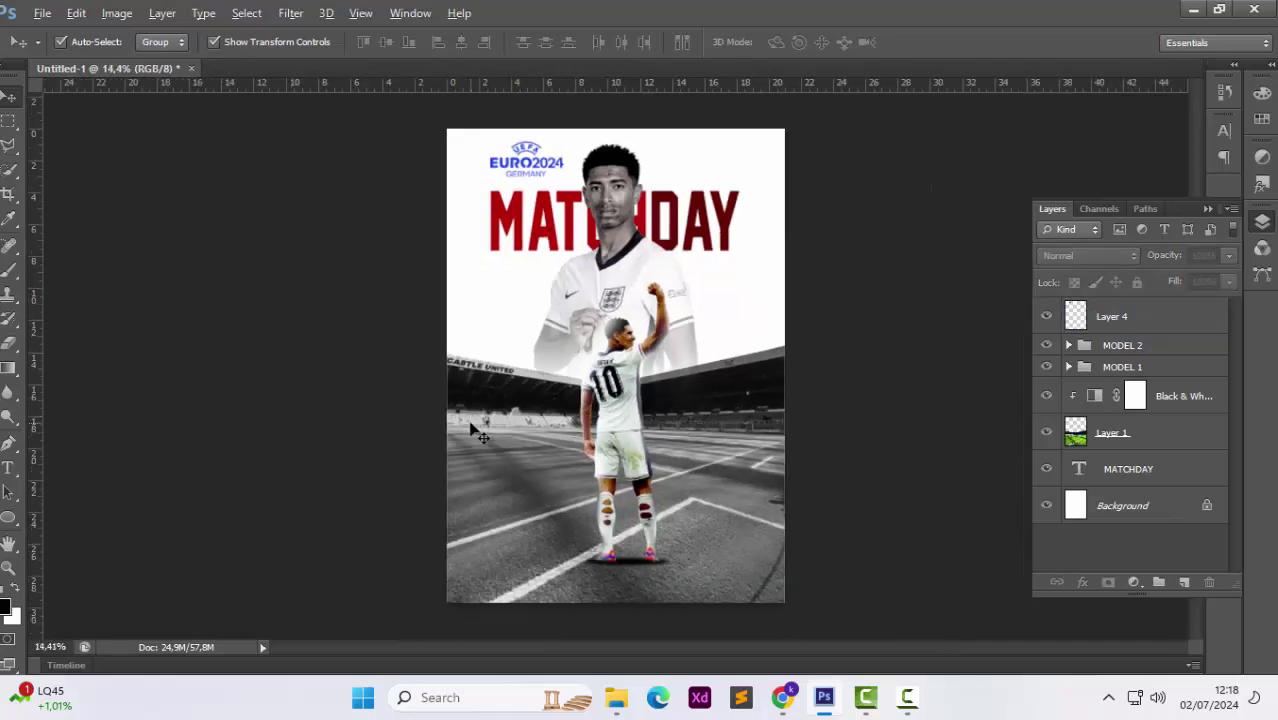
Enlarge the MATCHDAY title to about 111% and keep it centred across the poster.
click(740, 215)
key(ctrl+t)
drag(770, 228, 722, 213)
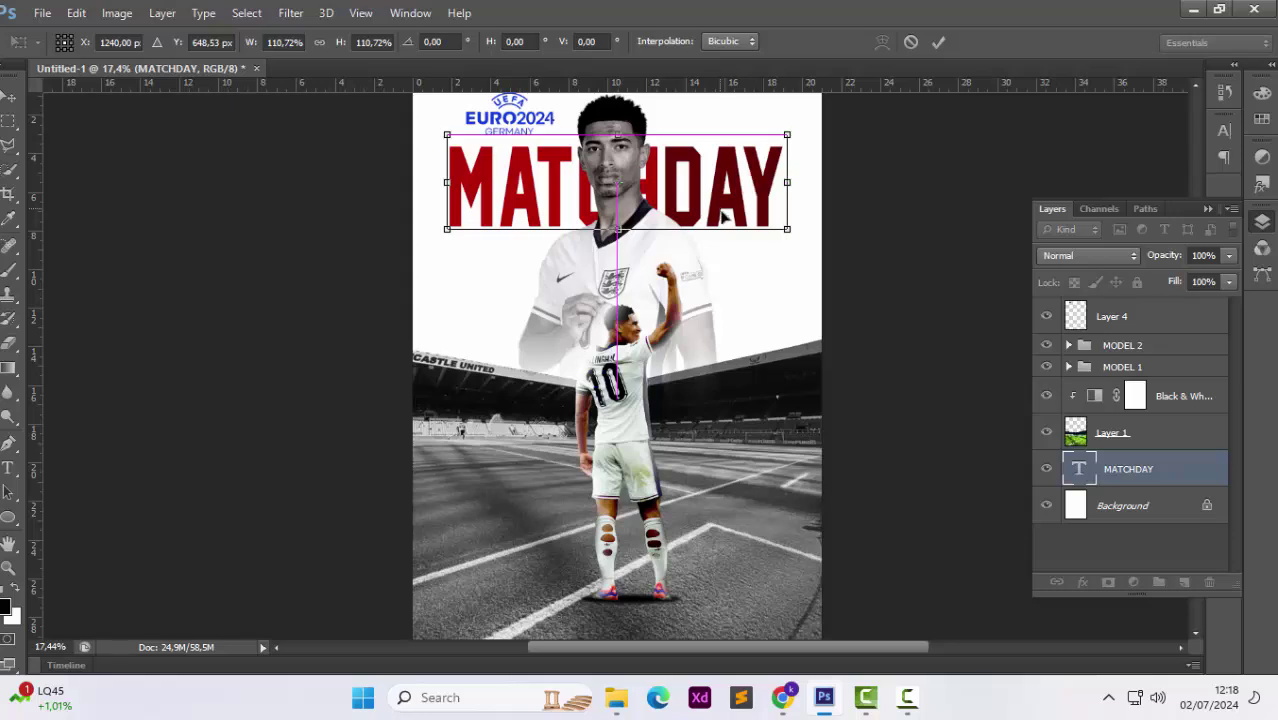
key(Return)
Realign the Euro 2024 logo with the left edge of the MATCHDAY title and deselect all layers.
scroll(726, 215, up, 5)
mouse_move(456, 252)
mouse_down()
mouse_move(481, 246)
mouse_move(465, 251)
mouse_up()
click(471, 260)
click(362, 316)
scroll(370, 327, down, 1)
scroll(370, 327, down, 2)
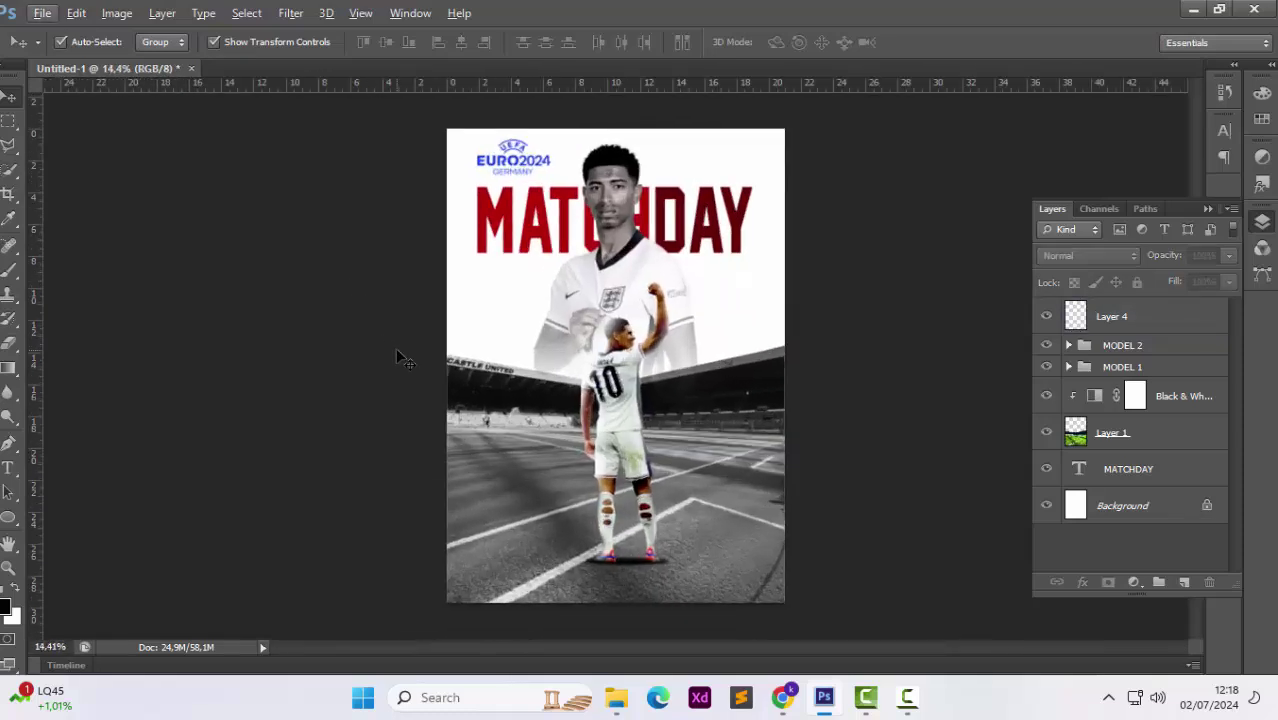
scroll(399, 352, up, 1)
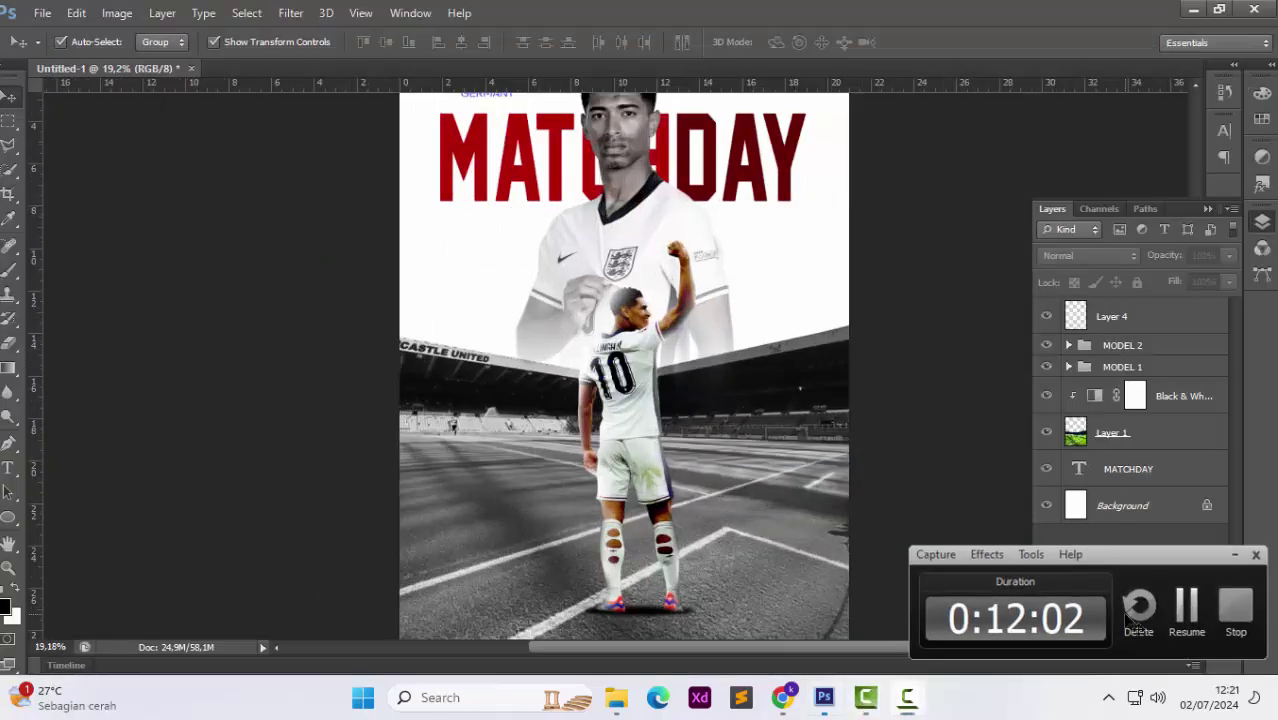
scroll(648, 465, down, 2)
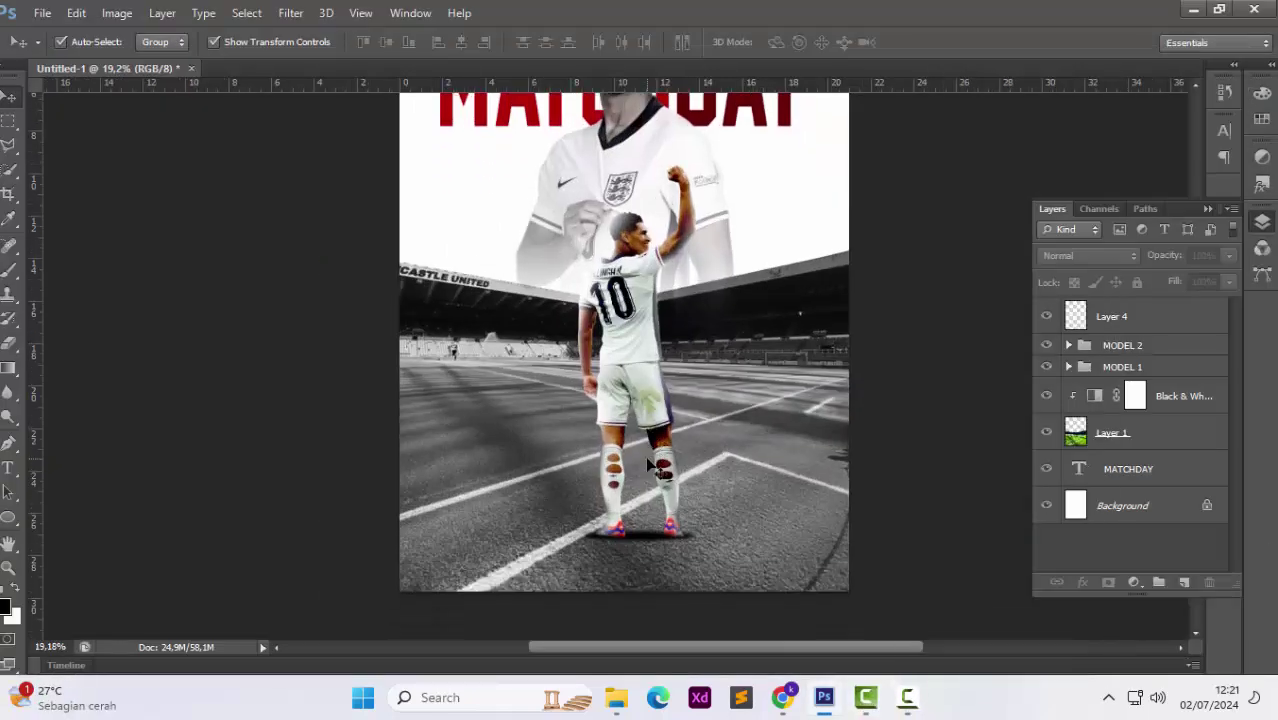
key(ctrl+o)
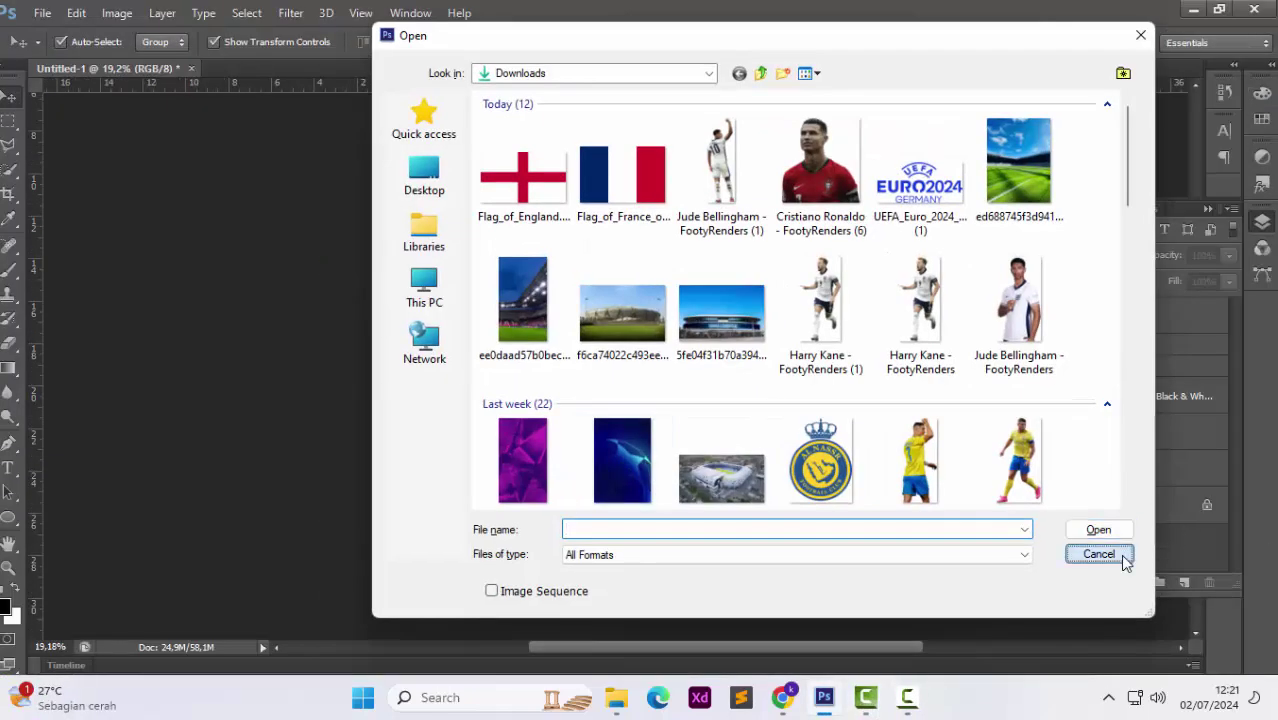
click(1112, 554)
Add the text ENGLAND in white Jersey M54 on the pitch to the left of the player's legs.
click(9, 468)
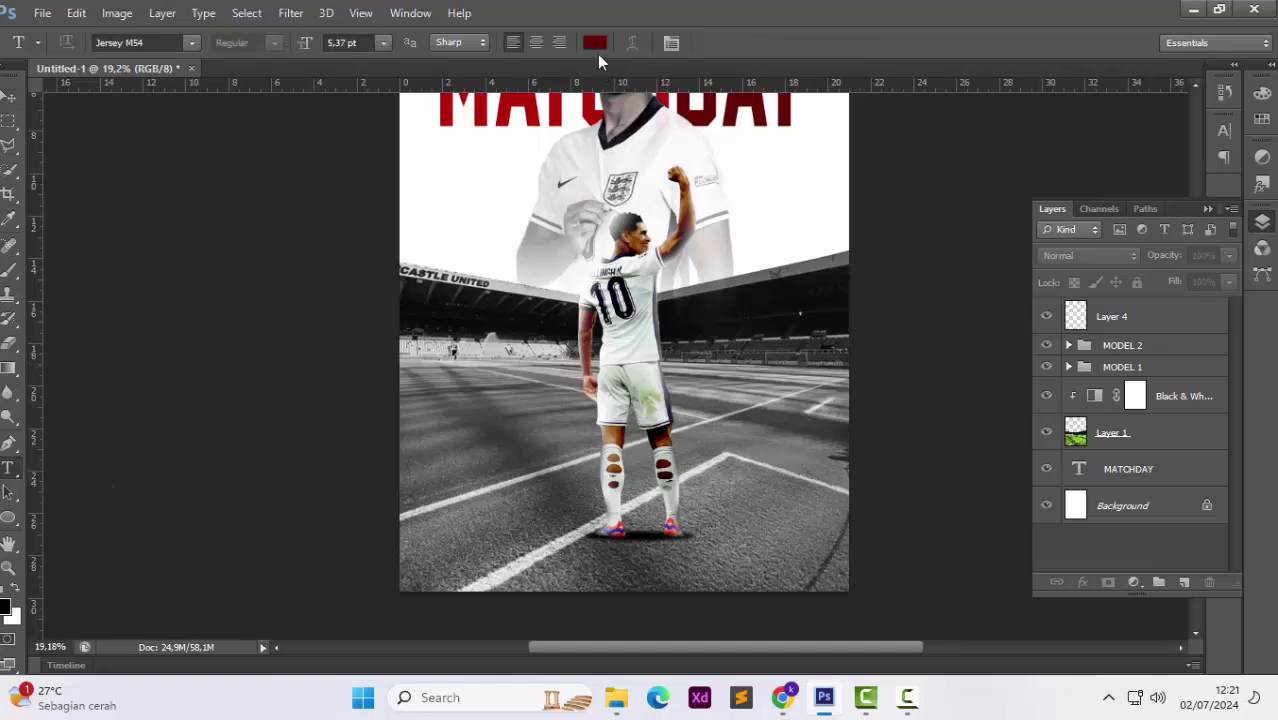
click(594, 42)
click(384, 395)
click(810, 364)
click(462, 448)
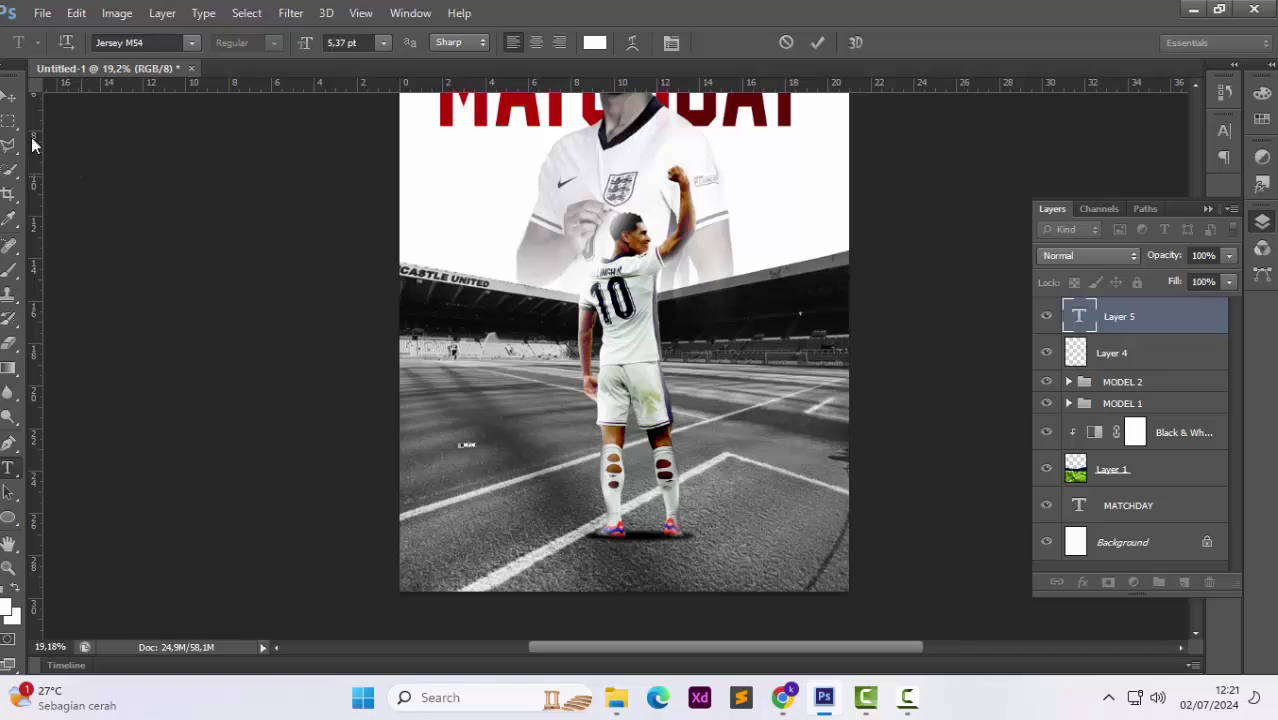
click(9, 95)
Enlarge the ENGLAND text to about 36 pt beside the player's legs and set its opacity to 100%.
key(ctrl+t)
drag(481, 449, 521, 432)
key(Return)
key(3)
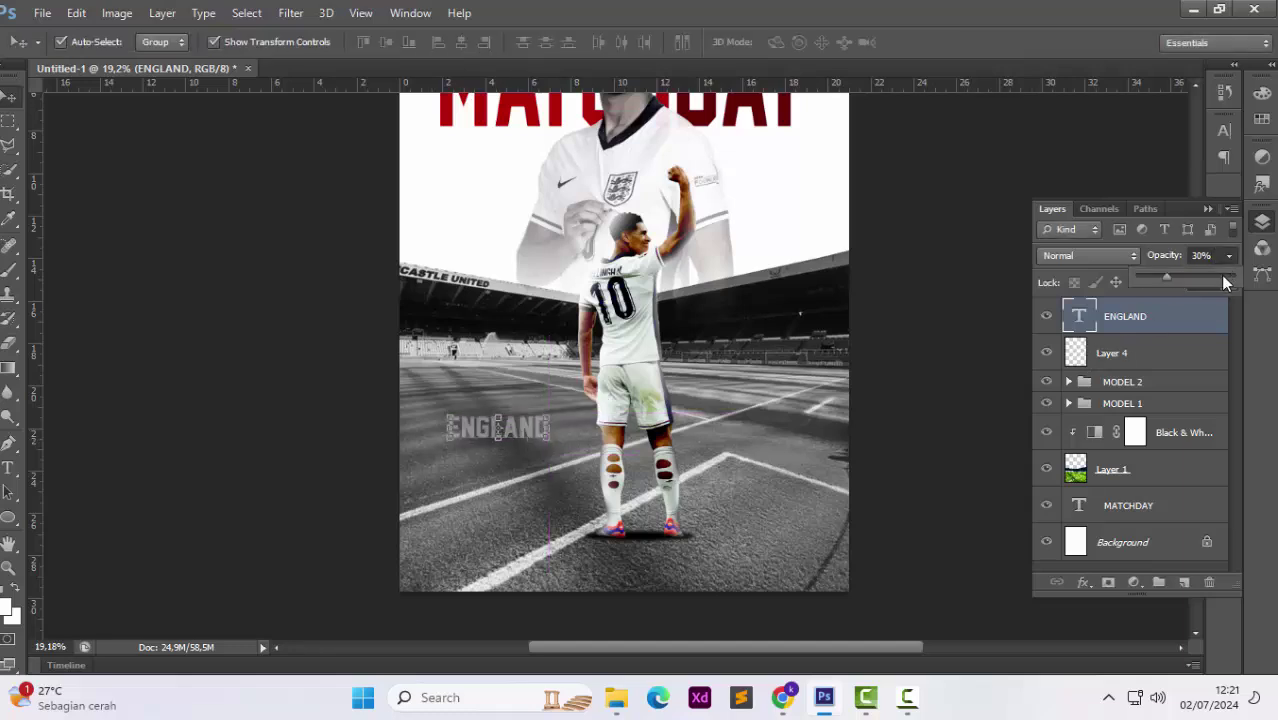
drag(1222, 276, 1262, 279)
click(926, 363)
Duplicate the ENGLAND text directly beneath itself and change the copy to read FRANCE.
drag(527, 433, 530, 462)
double_click(1084, 317)
text(FRANCE)
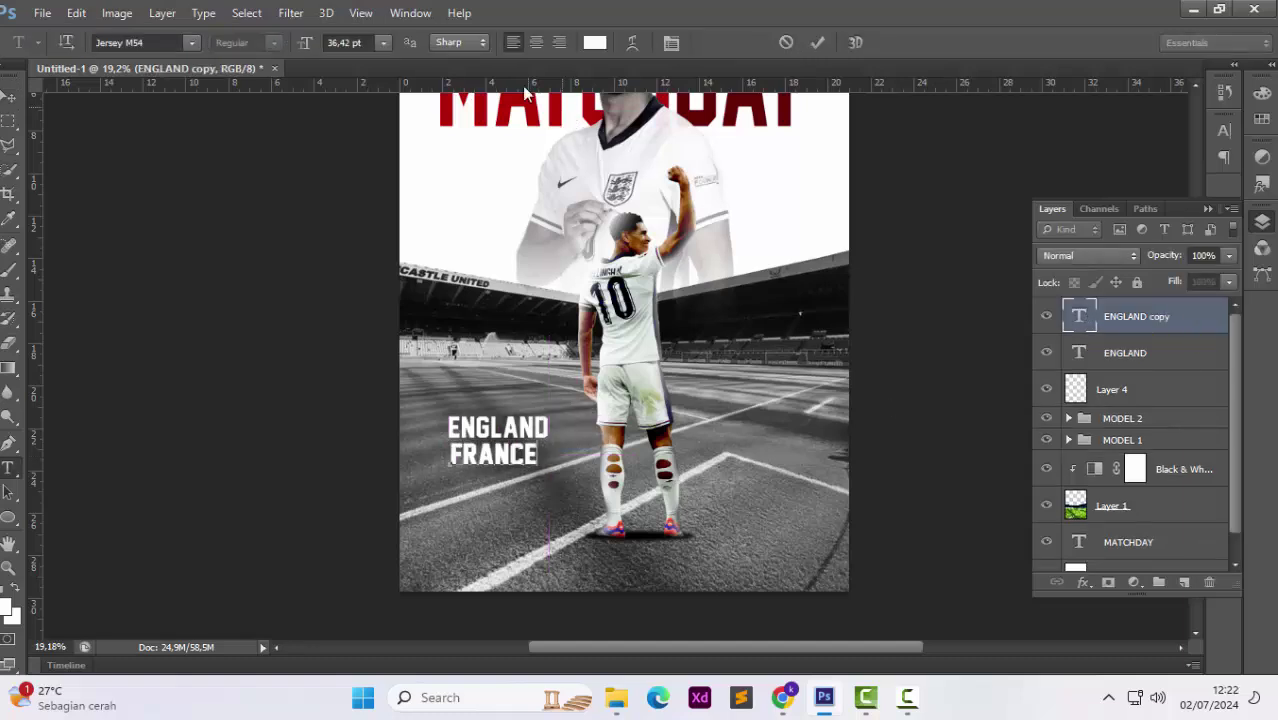
click(9, 97)
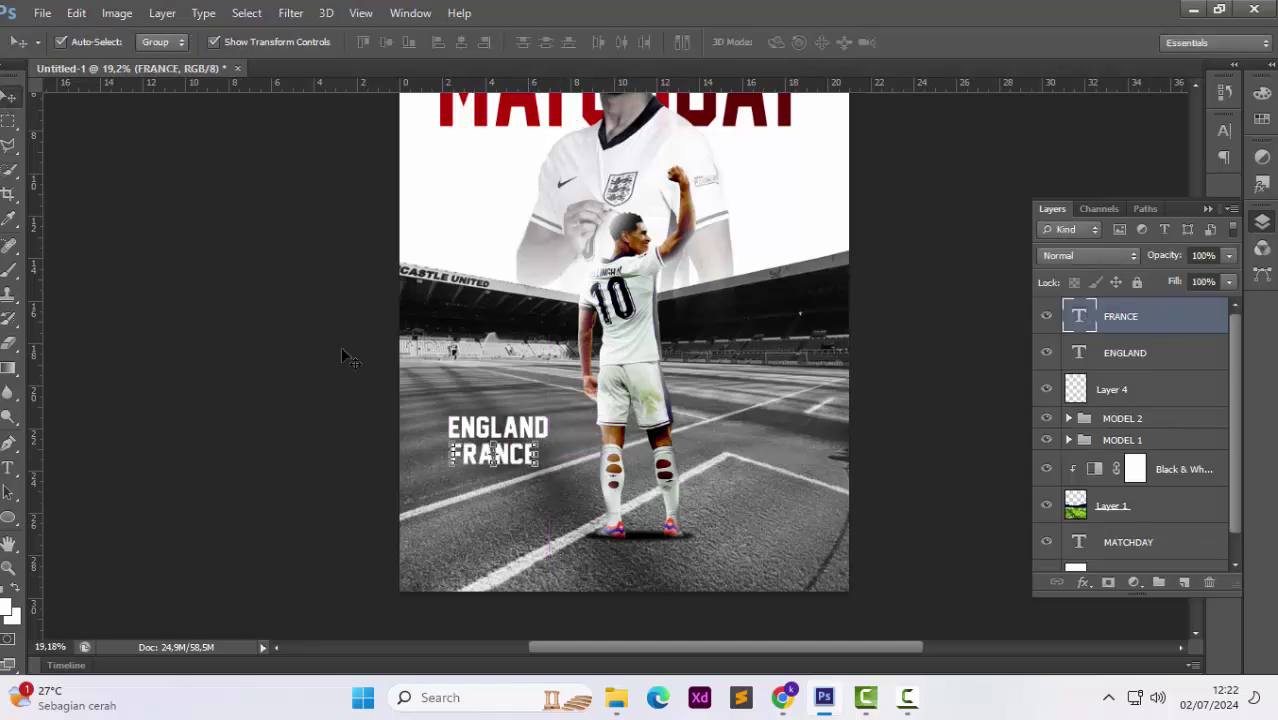
click(345, 354)
Align FRANCE with ENGLAND's right edge, duplicate it just below and change the copy to read REDBULL ARENA.
click(515, 455)
mouse_move(516, 458)
mouse_down()
mouse_move(529, 458)
mouse_move(529, 478)
mouse_up()
click(214, 371)
scroll(405, 449, up, 1)
scroll(401, 445, down, 2)
double_click(1078, 318)
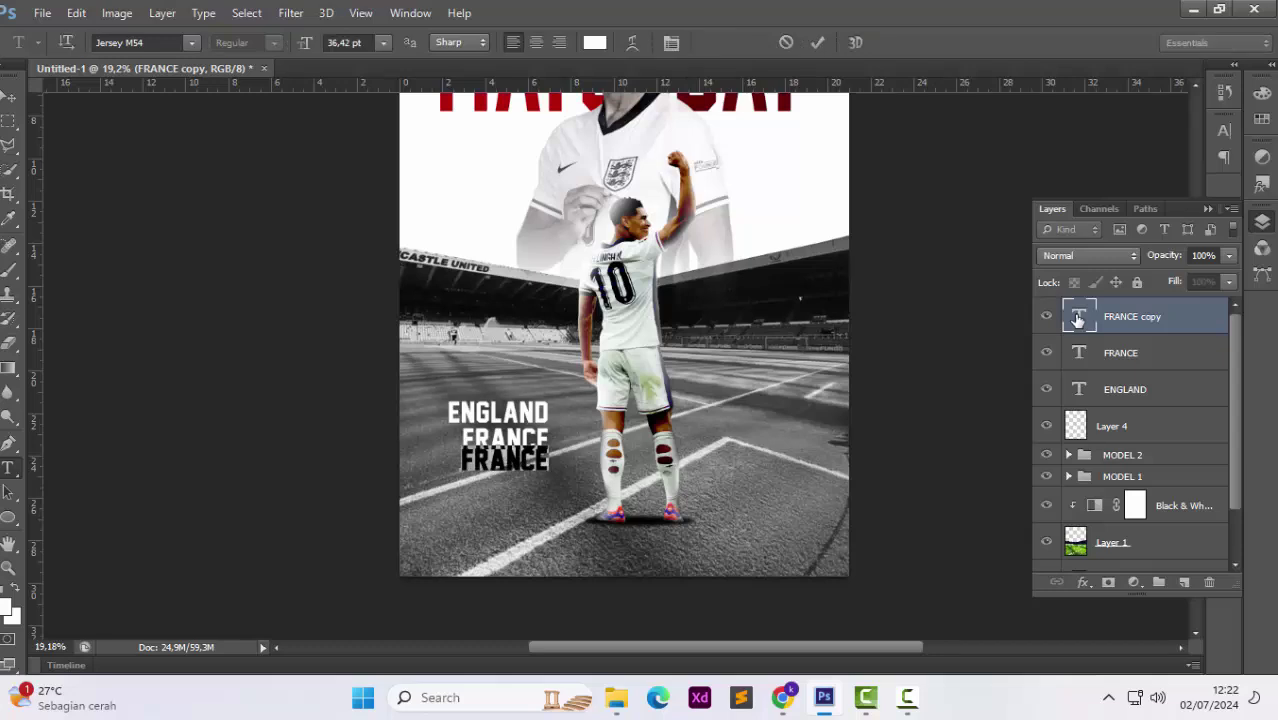
text(REDBULL ARENA)
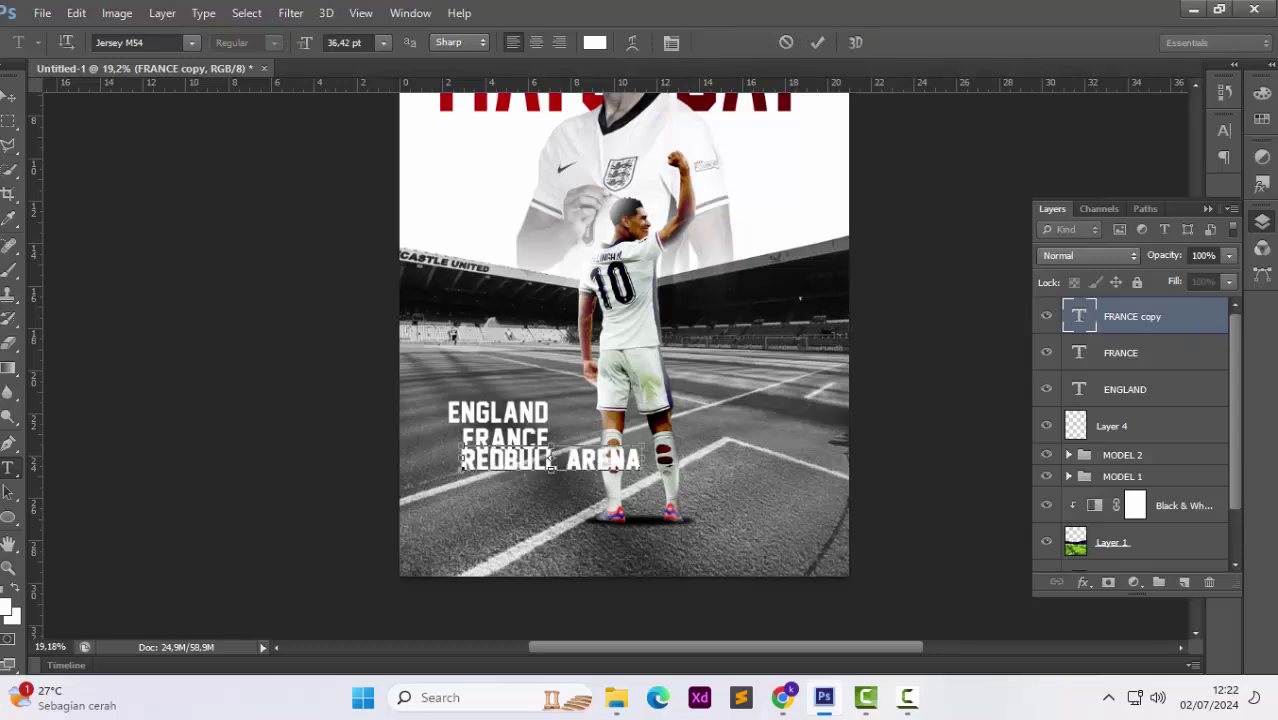
Set the REDBULL ARENA text in Poppins with a bold weight.
key(ctrl+a)
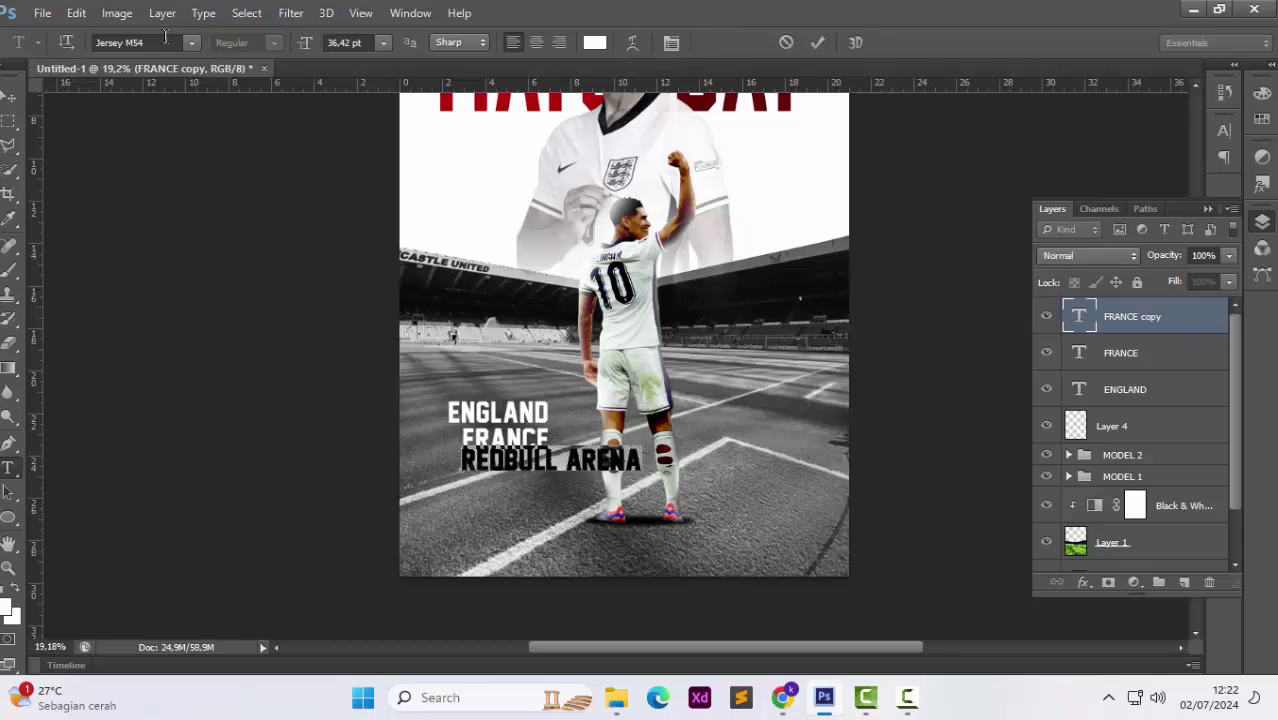
text(Poppins)
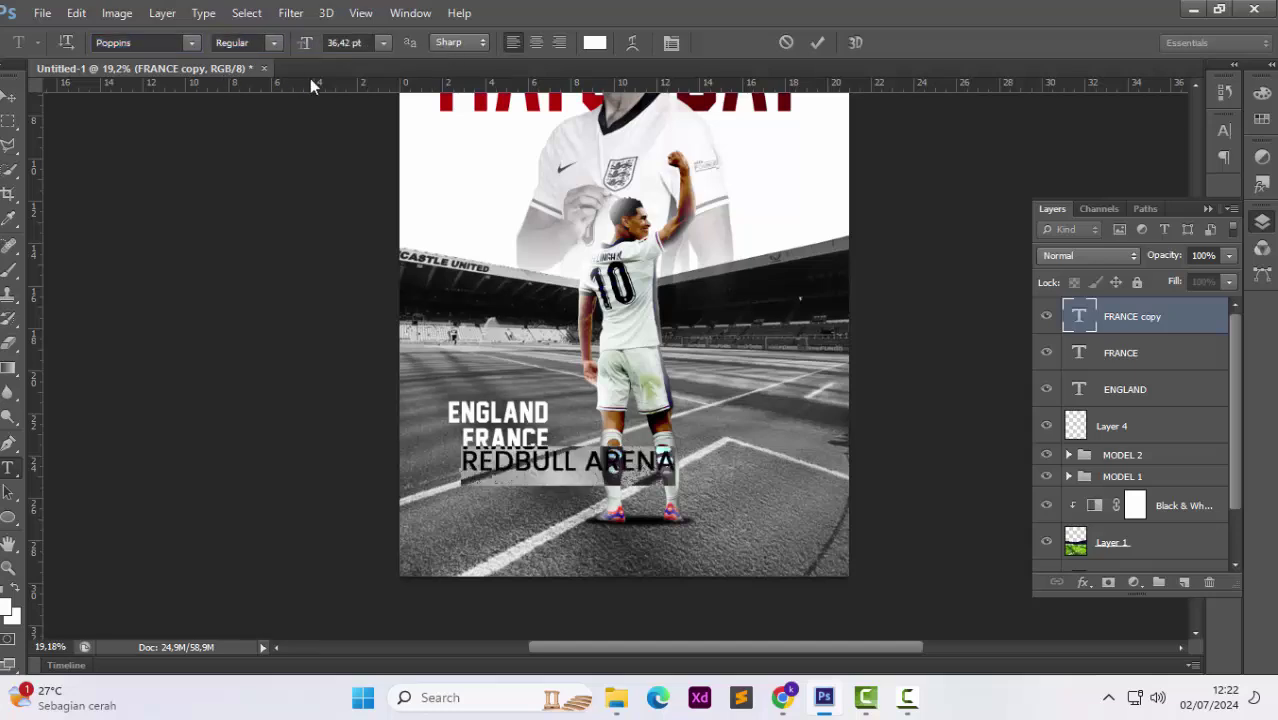
click(272, 42)
click(281, 91)
click(8, 97)
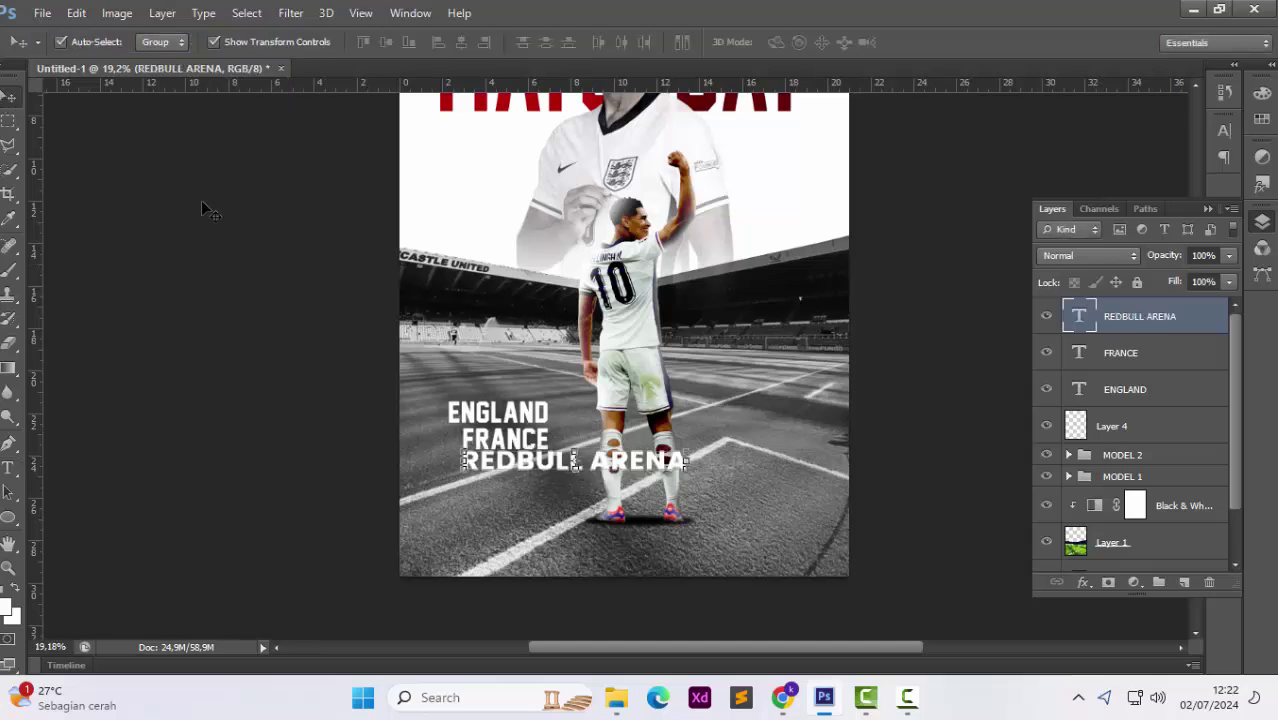
Scale REDBULL ARENA to about 52% beneath FRANCE, and align both lines with ENGLAND's left edge.
drag(691, 450, 541, 462)
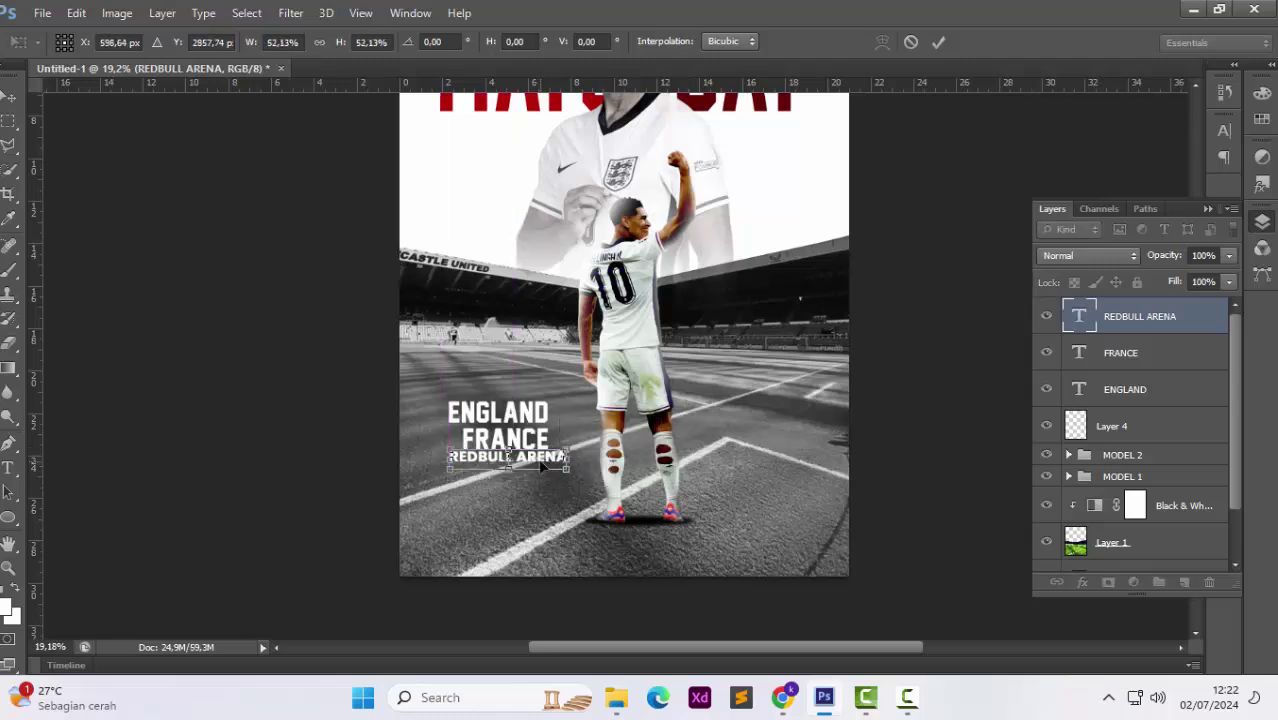
key(Return)
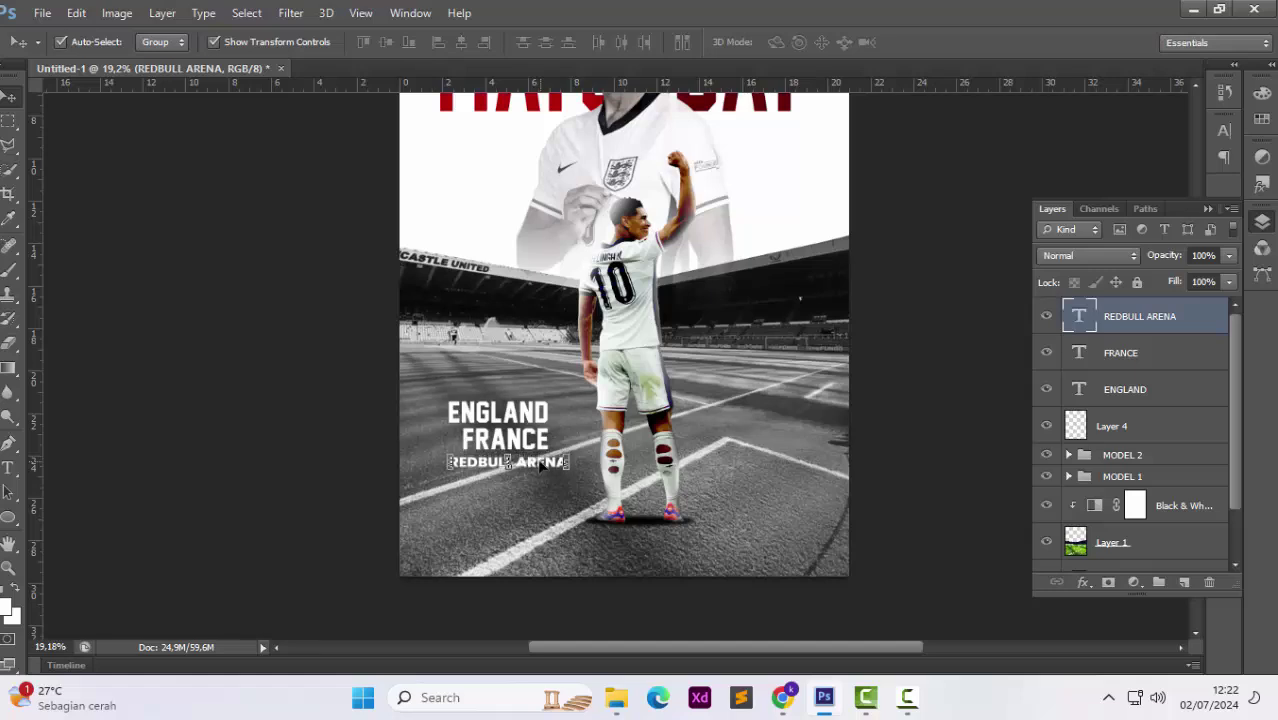
click(371, 505)
scroll(402, 491, down, 1)
click(505, 428)
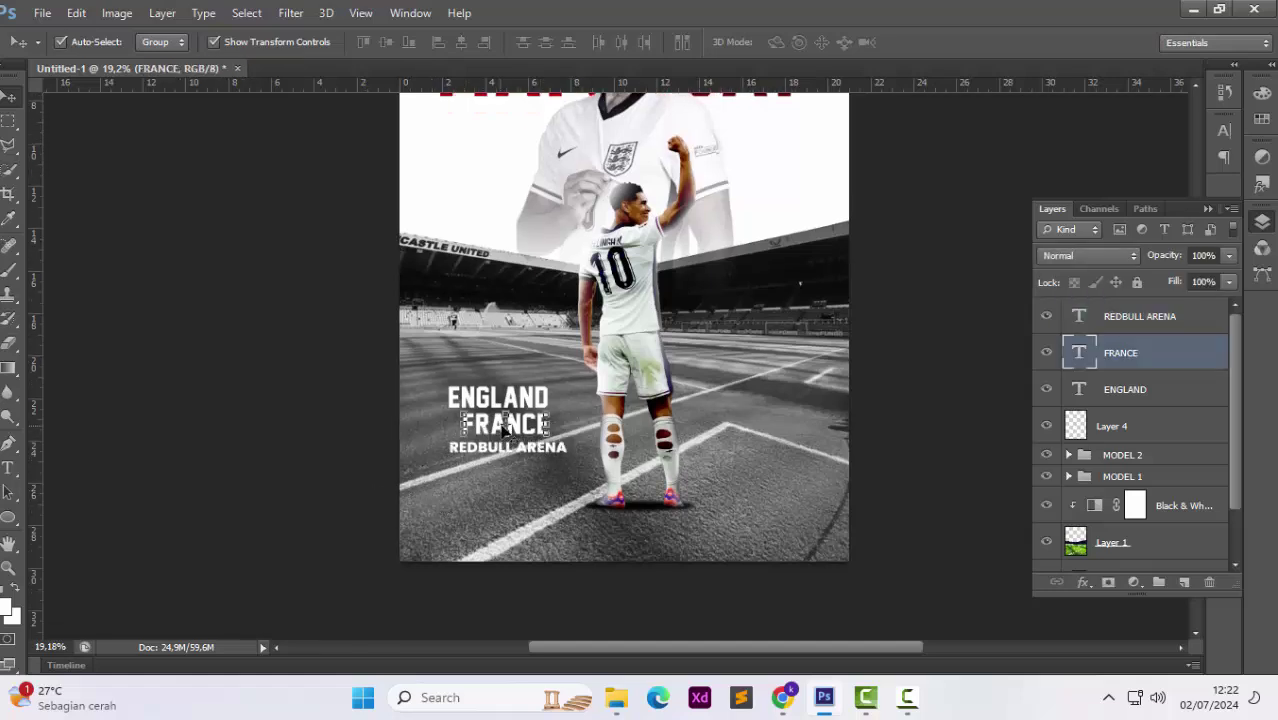
drag(527, 428, 471, 448)
click(230, 495)
click(392, 457)
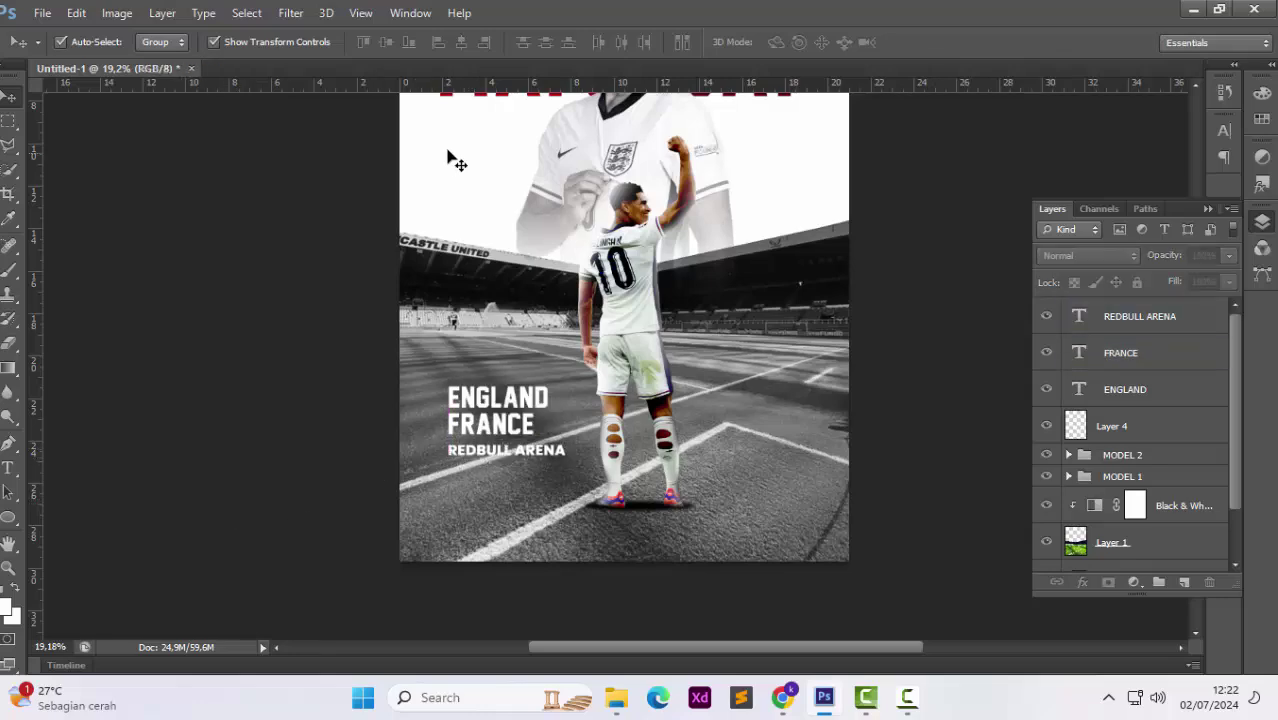
Open the Flag_of_England image and copy the entire flag into the poster.
scroll(453, 222, up, 3)
key(ctrl+o)
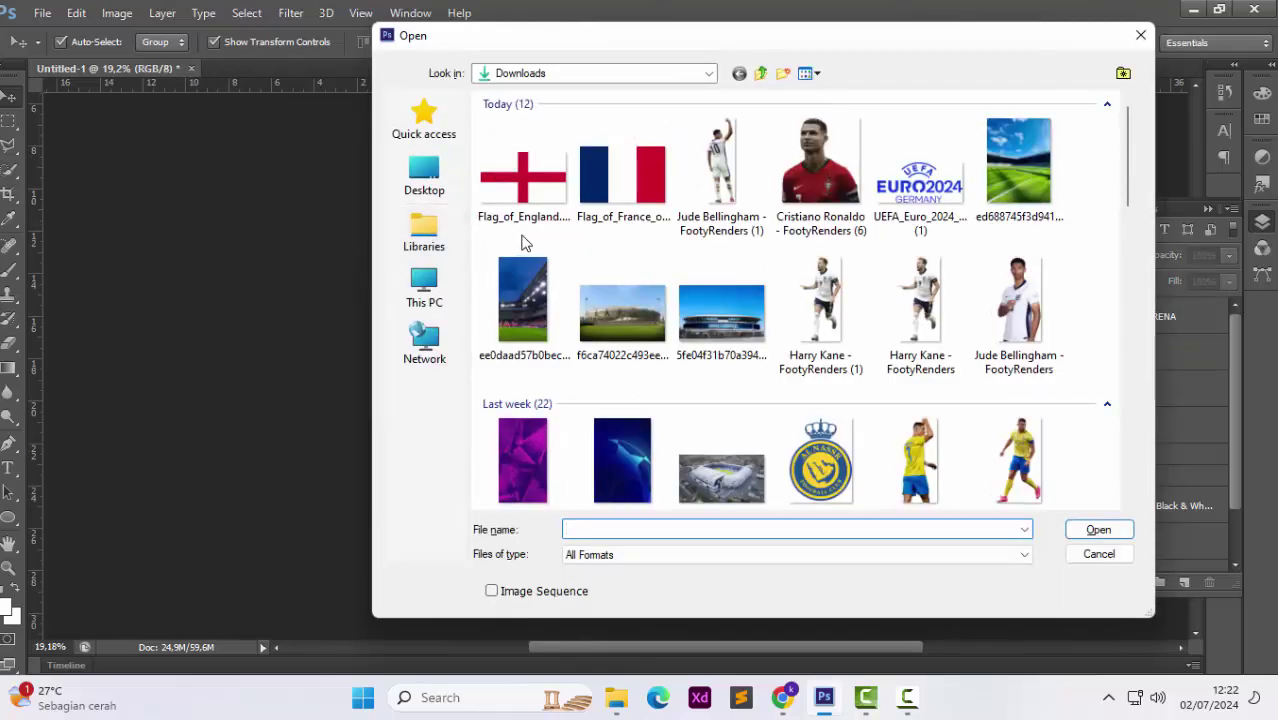
double_click(552, 193)
drag(540, 265, 510, 377)
drag(548, 315, 548, 315)
click(368, 70)
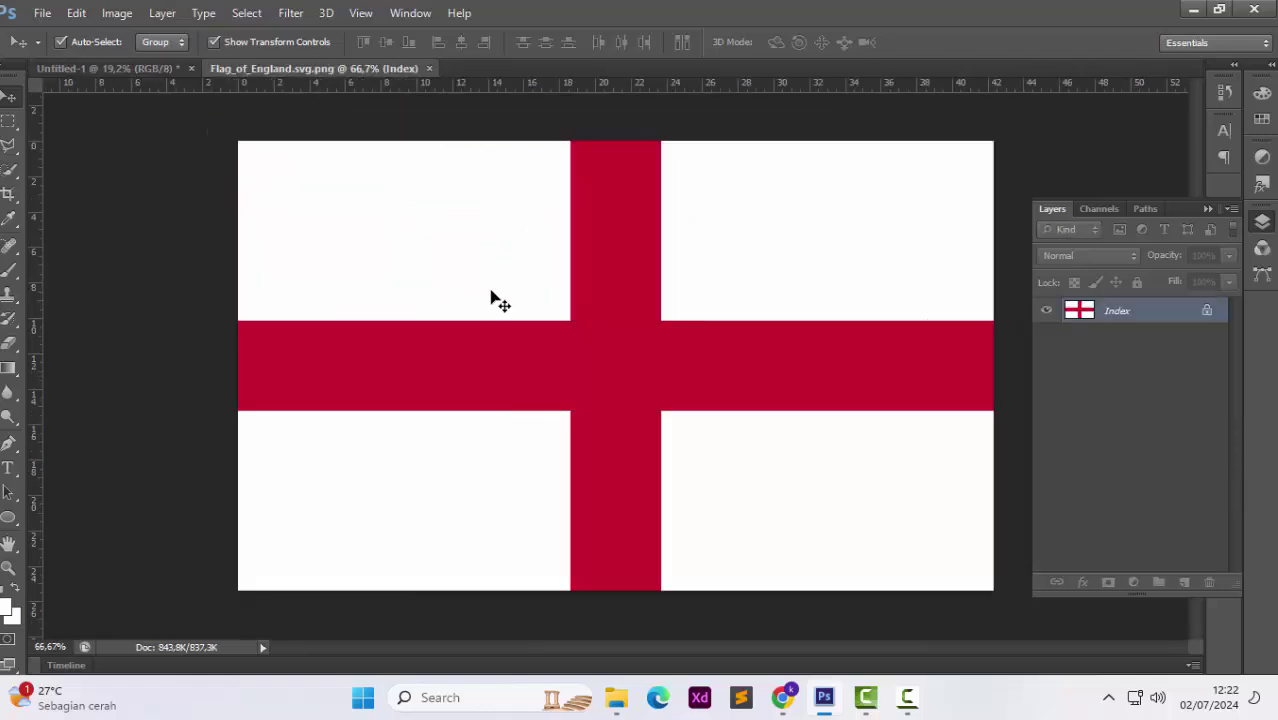
key(ctrl+a)
drag(486, 287, 582, 503)
Shrink the England flag to about 2 cm wide and place it just below REDBULL ARENA, aligned with the text's left edge.
drag(670, 458, 499, 526)
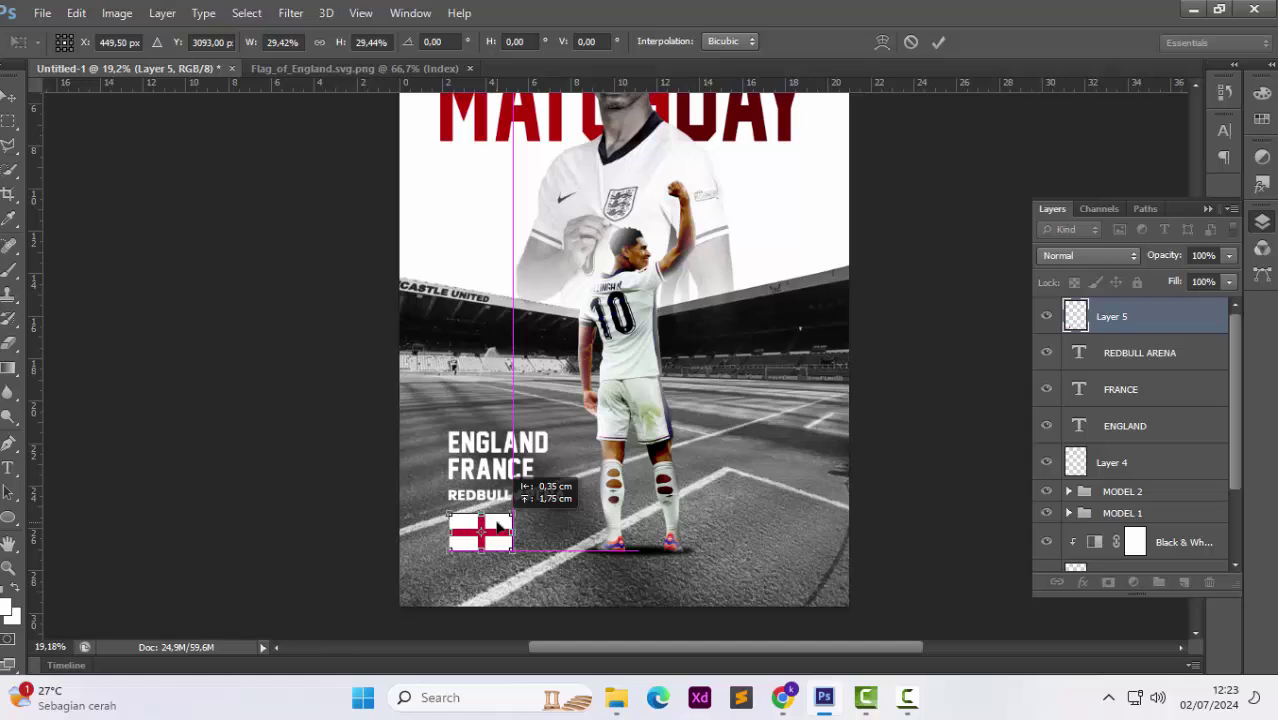
drag(513, 515, 495, 526)
key(Return)
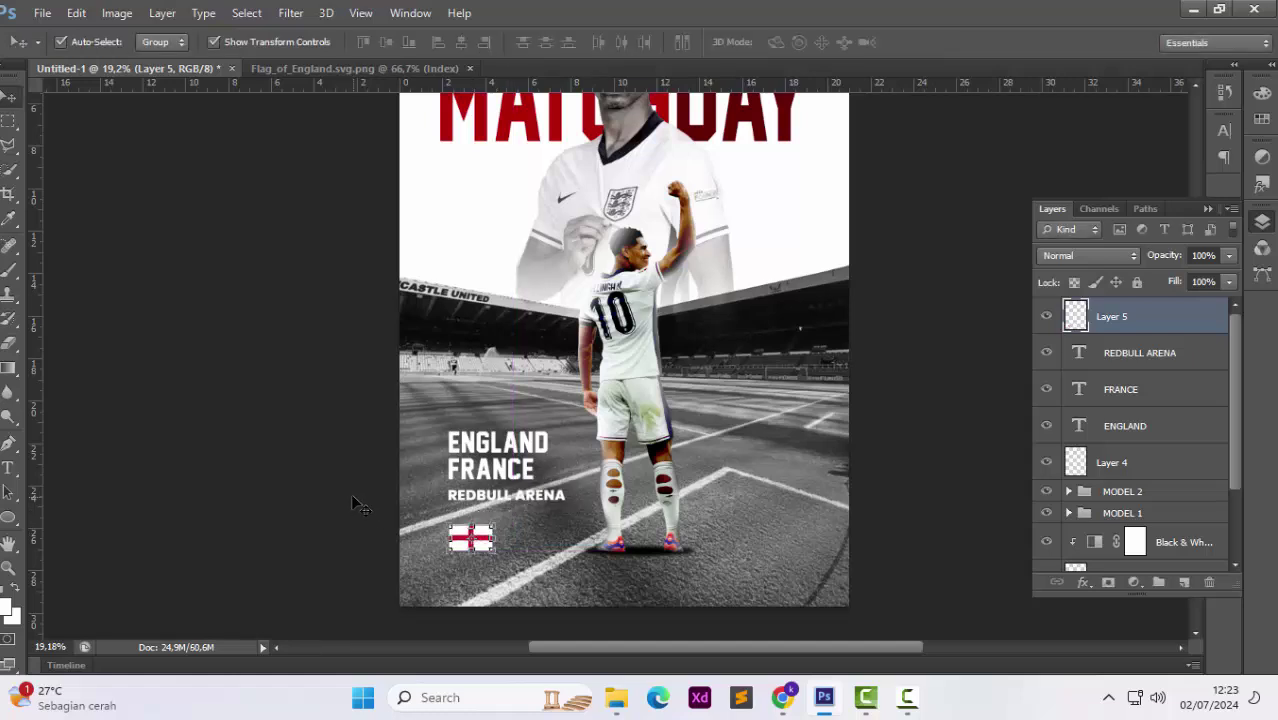
scroll(480, 500, down, 2)
drag(487, 483, 485, 466)
key(ctrl+t)
key(Return)
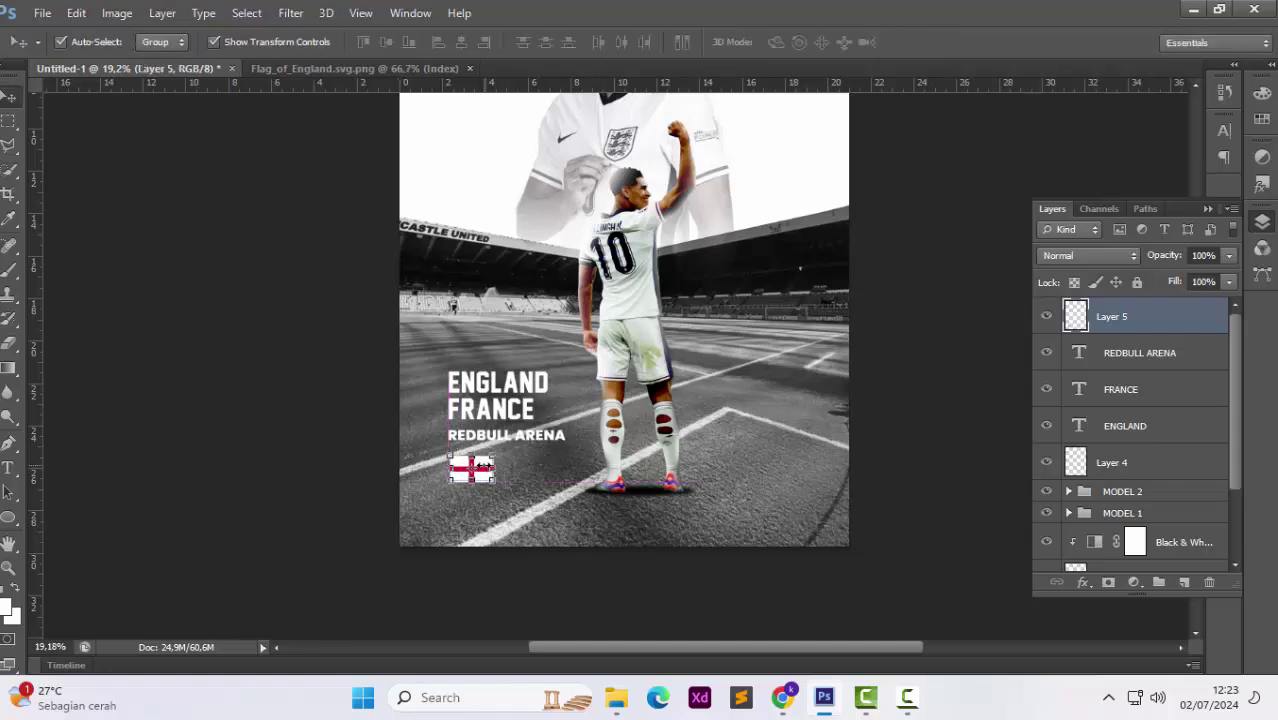
click(507, 483)
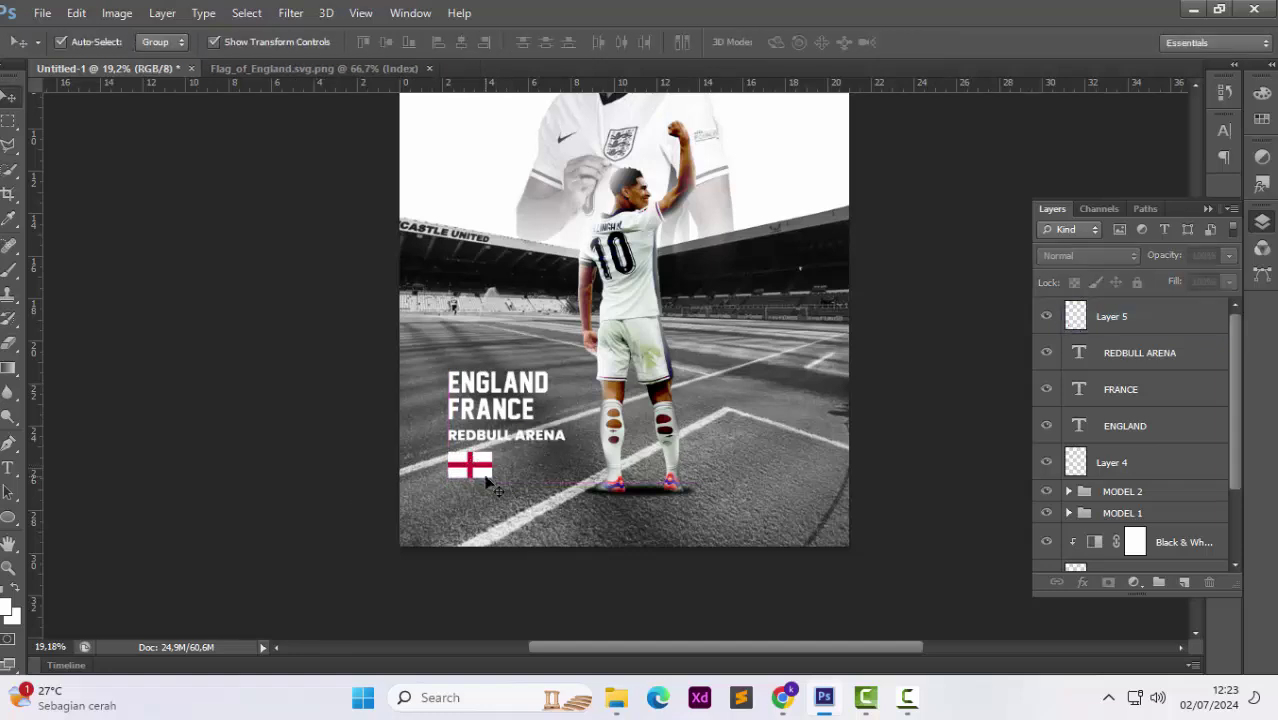
Open the Flag_of_France_official image and copy the flag into the poster beside the England flag.
key(ctrl+o)
double_click(622, 194)
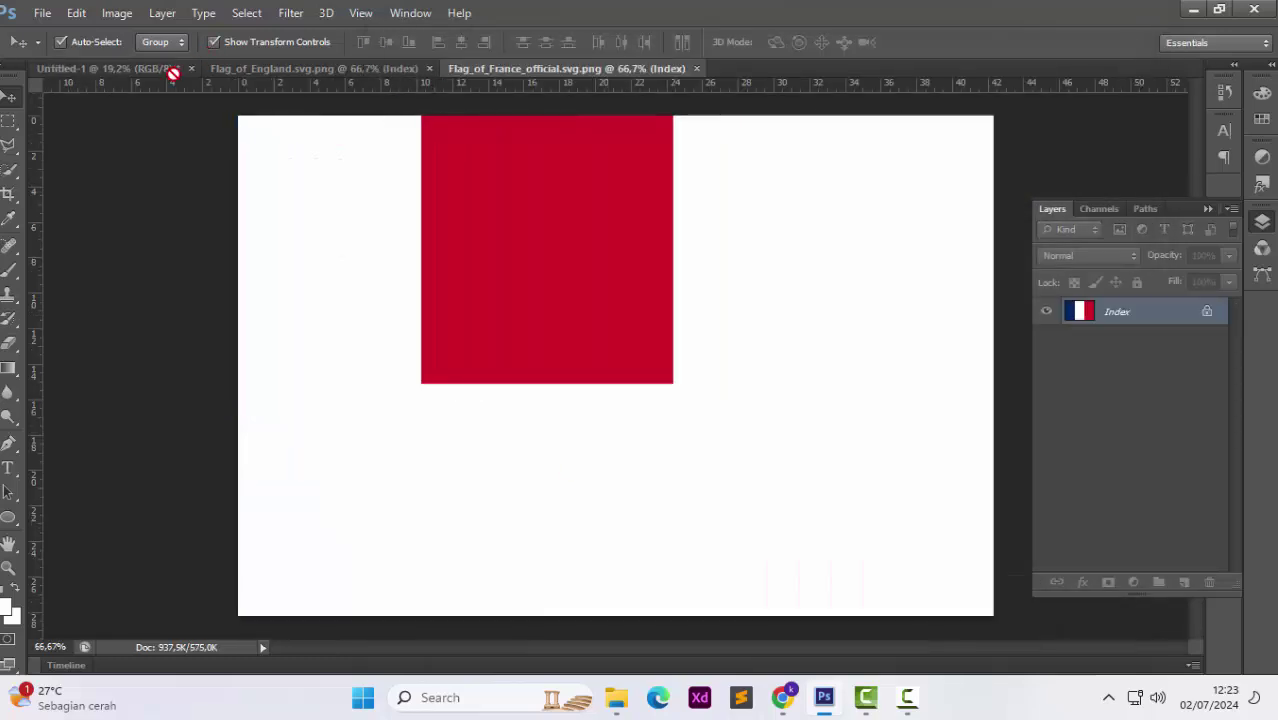
drag(172, 73, 585, 320)
drag(590, 264, 555, 474)
Scale the France flag down to the England flag's size and align it just to the right of that flag.
key(ctrl+t)
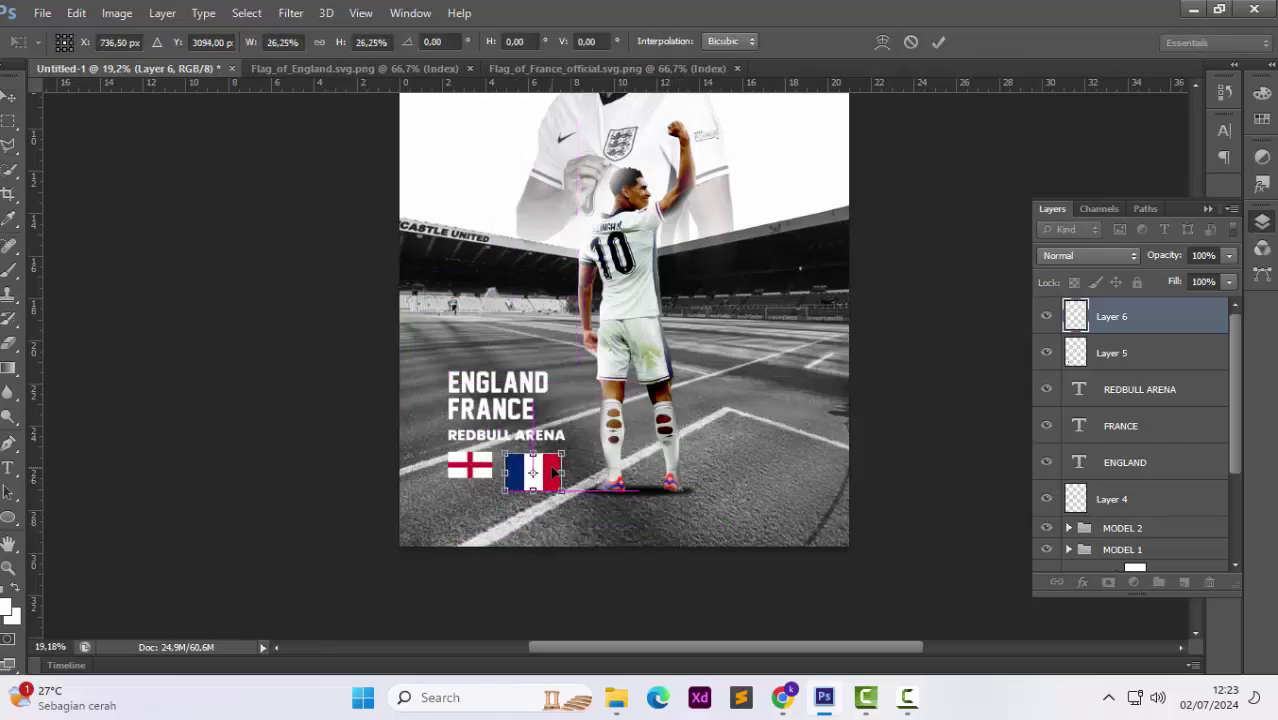
scroll(555, 474, up, 3)
scroll(555, 474, up, 2)
drag(581, 529, 536, 456)
key(Return)
scroll(521, 472, down, 2)
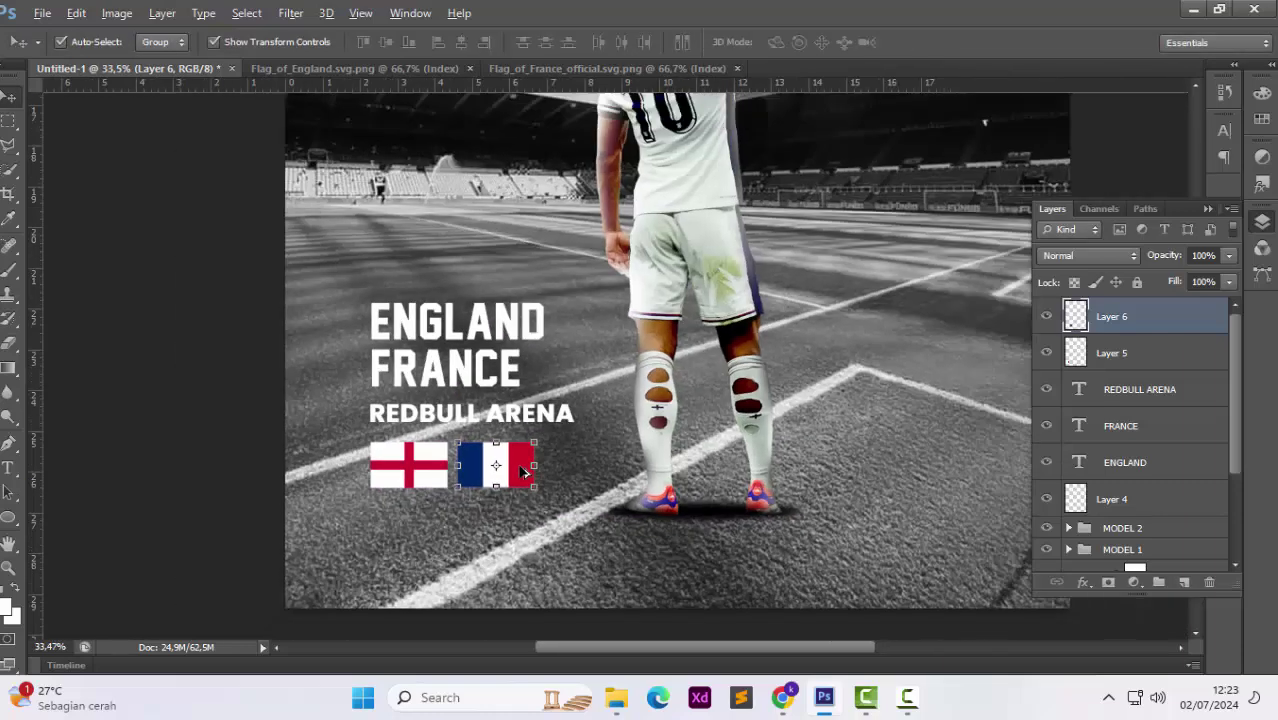
scroll(372, 488, down, 4)
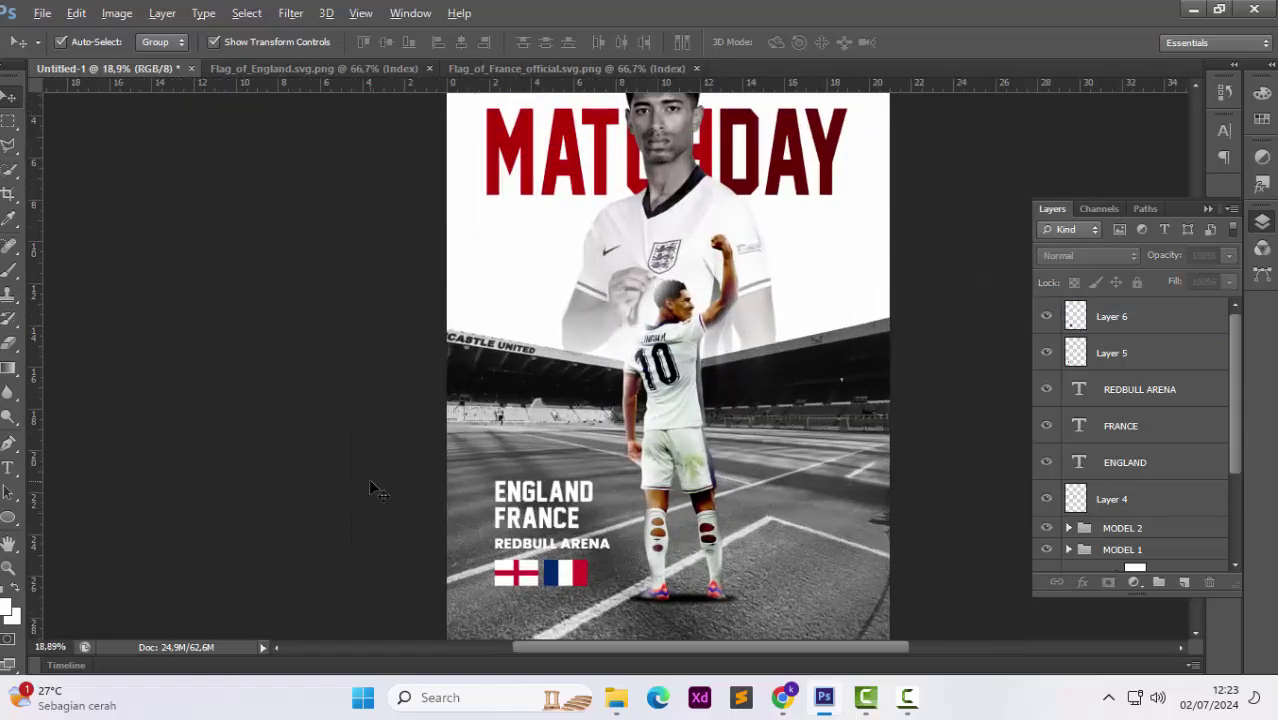
Group both flag layers with the REDBULL ARENA, FRANCE and ENGLAND text layers.
scroll(372, 488, down, 3)
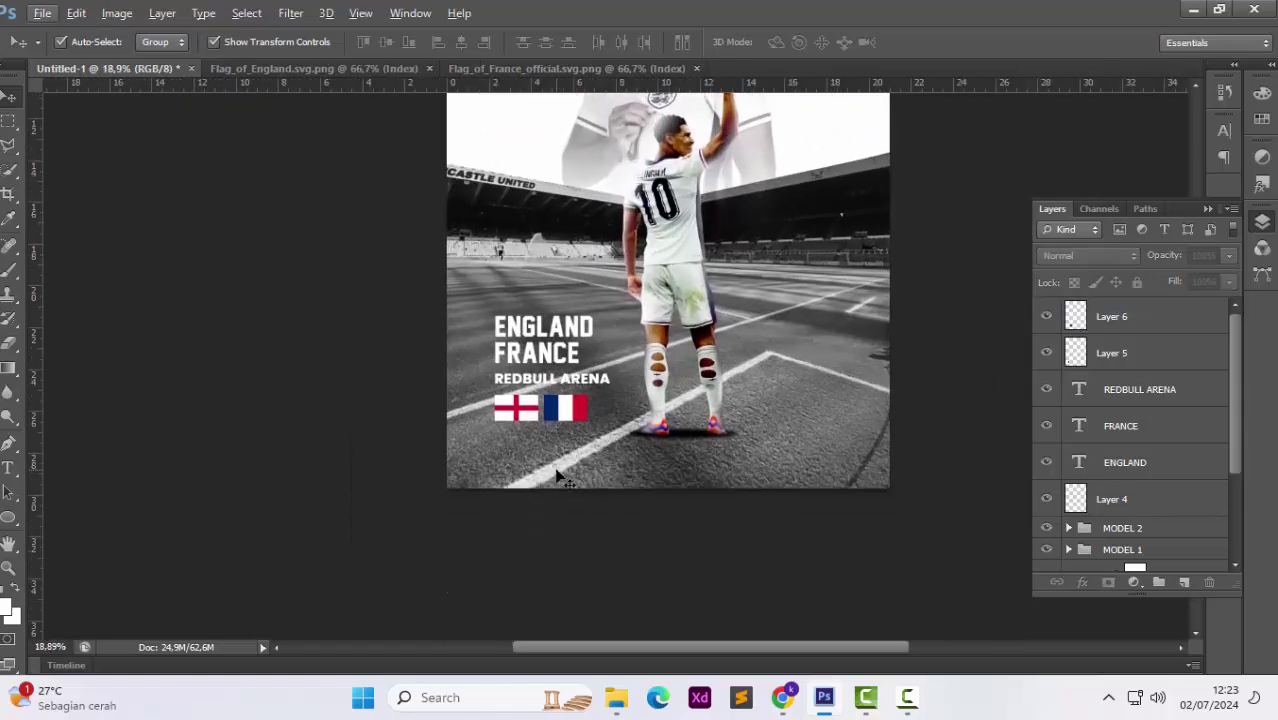
scroll(558, 477, up, 1)
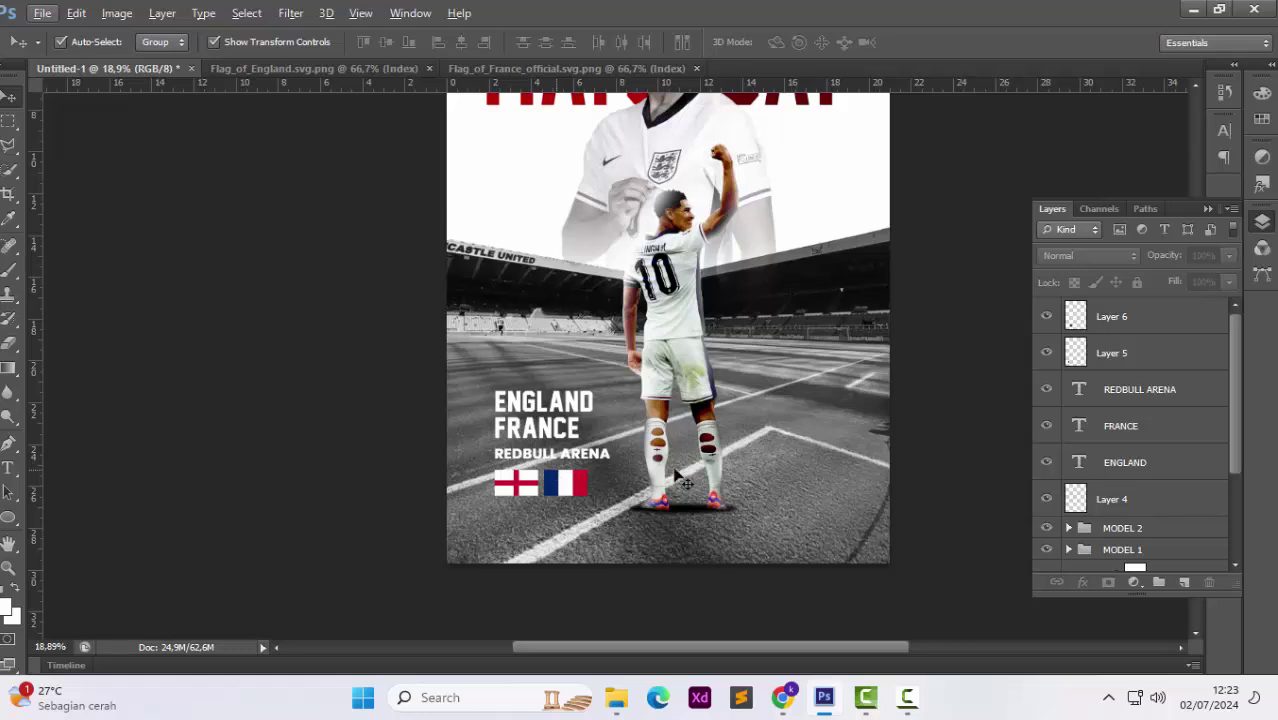
click(1150, 327)
shift+click(1150, 353)
shift+click(1145, 389)
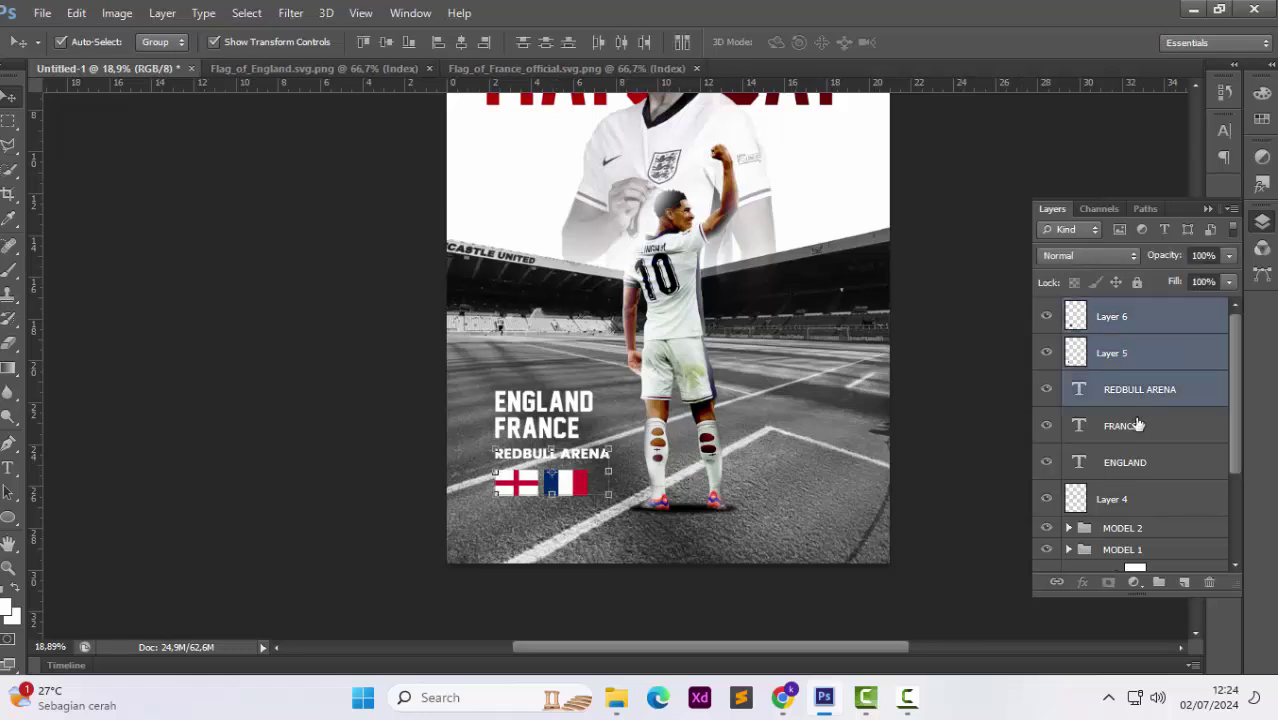
shift+click(1140, 425)
shift+click(1135, 460)
key(ctrl+g)
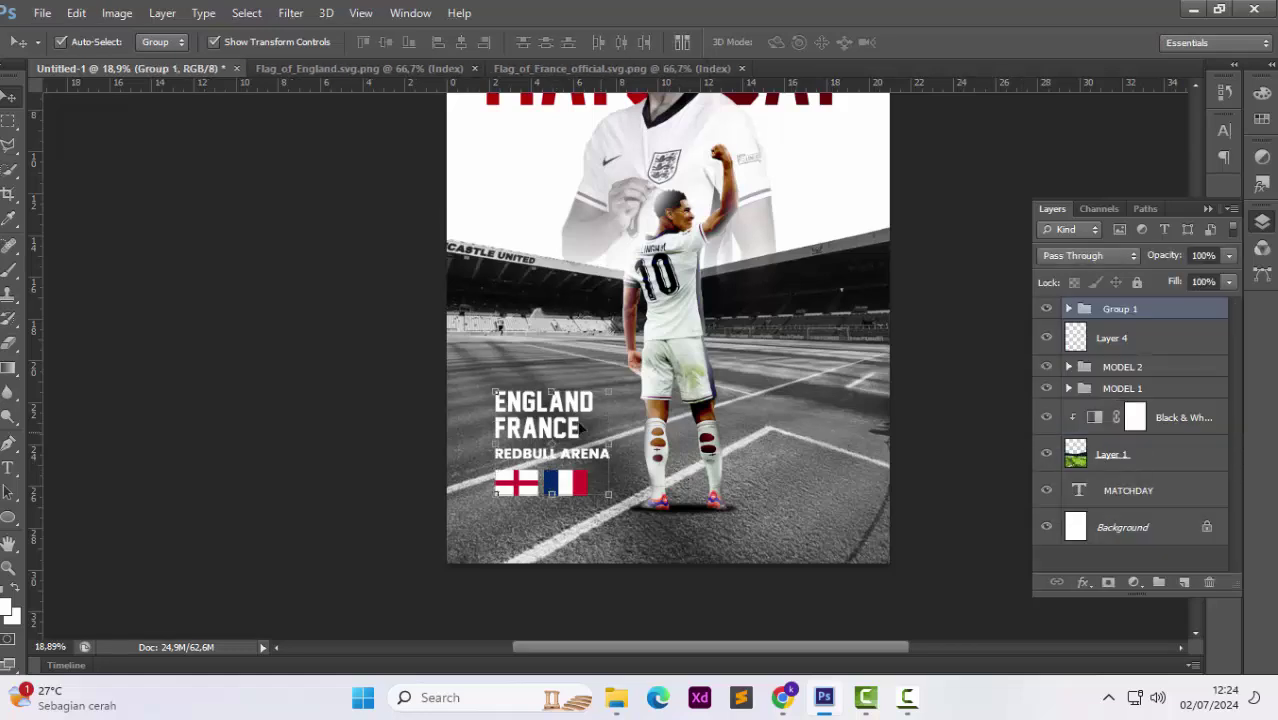
Move the group of match details and flags down and left, closer to the poster's lower-left corner.
drag(567, 414, 550, 431)
key(ctrl+z)
click(1118, 311)
drag(576, 494, 557, 535)
Add a Drop Shadow with a size of about 79 px to the match details group.
right_click(1111, 313)
click(1030, 190)
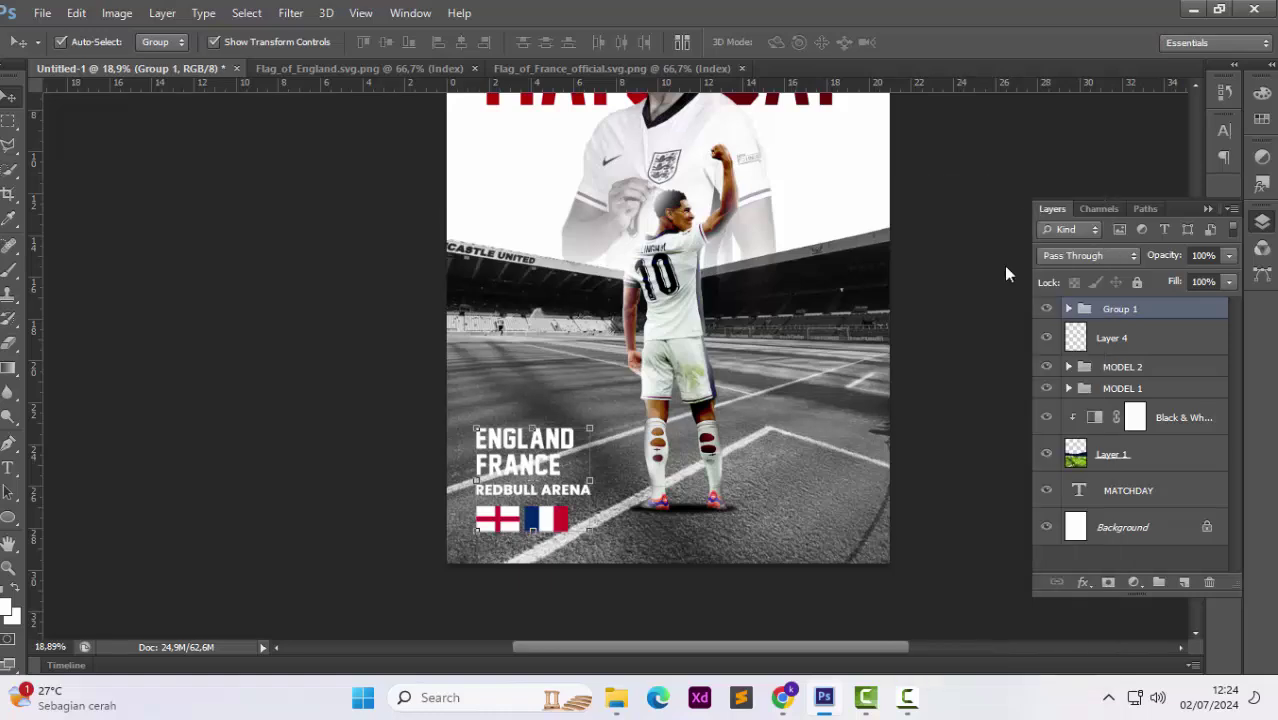
click(785, 329)
drag(965, 208, 995, 219)
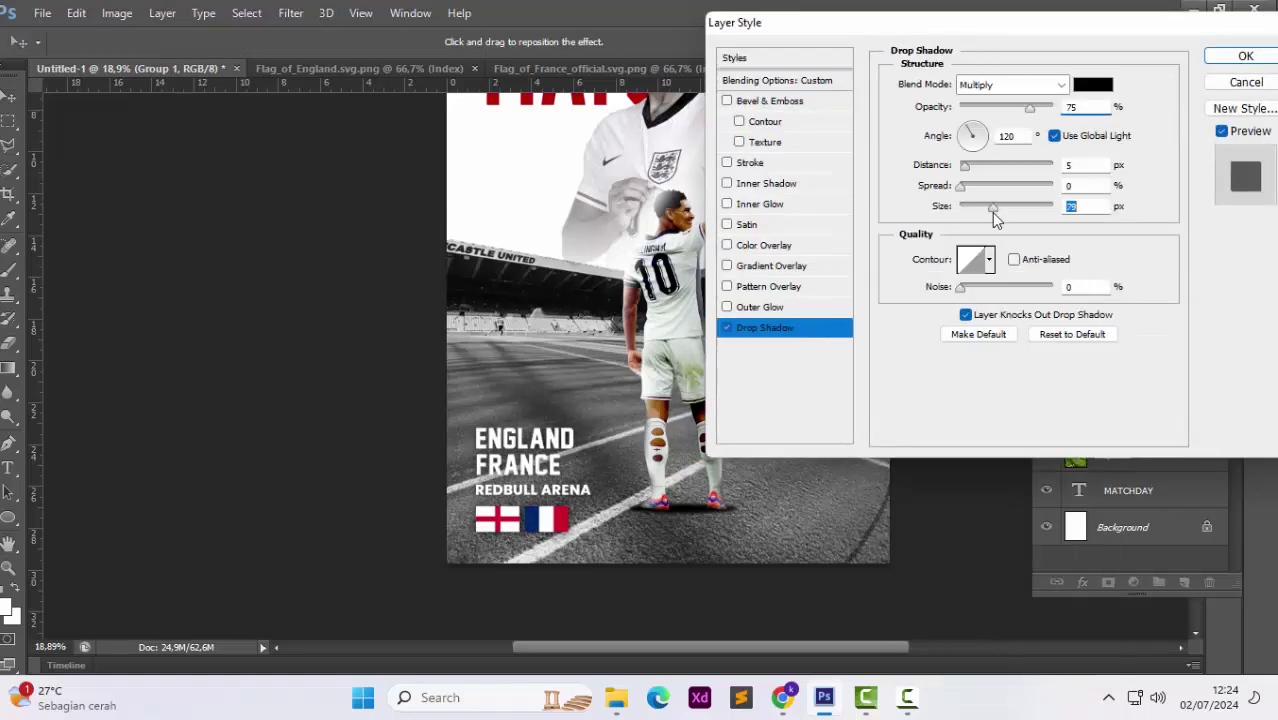
key(Return)
Examine the poster's overall composition and the placement of the match details against the player and stadium.
scroll(880, 413, down, 3)
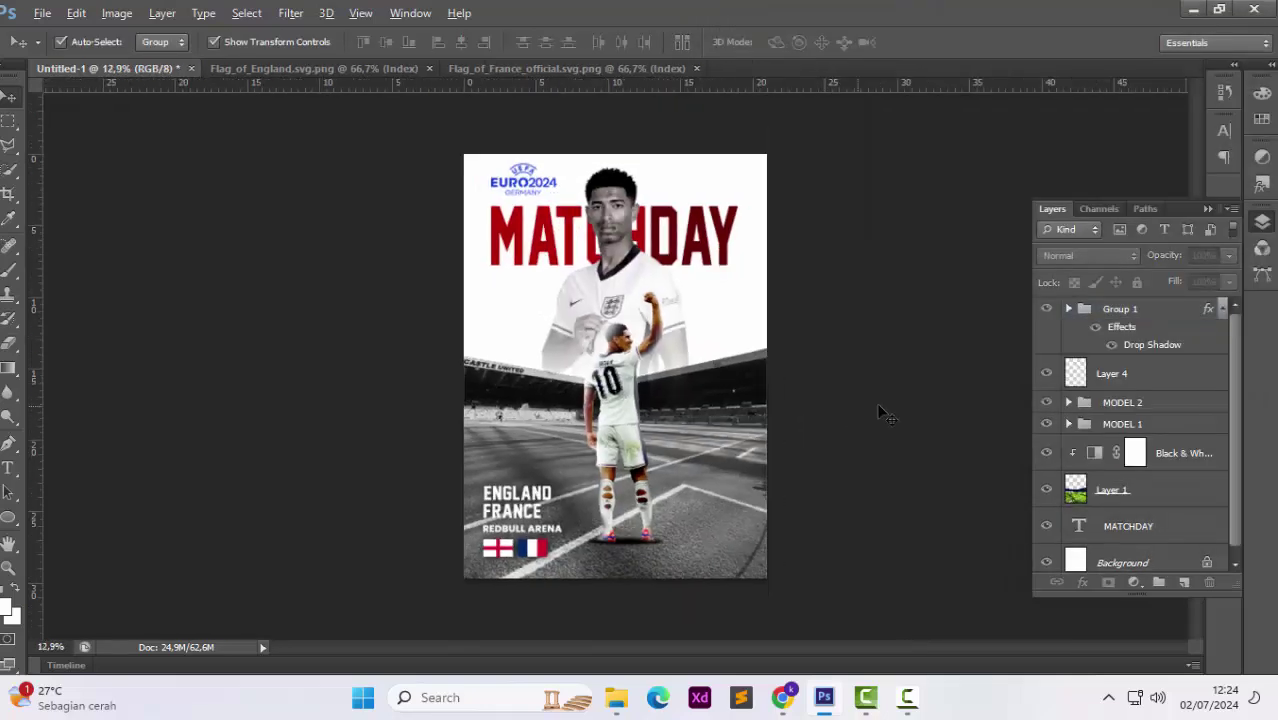
scroll(653, 436, up, 2)
click(508, 494)
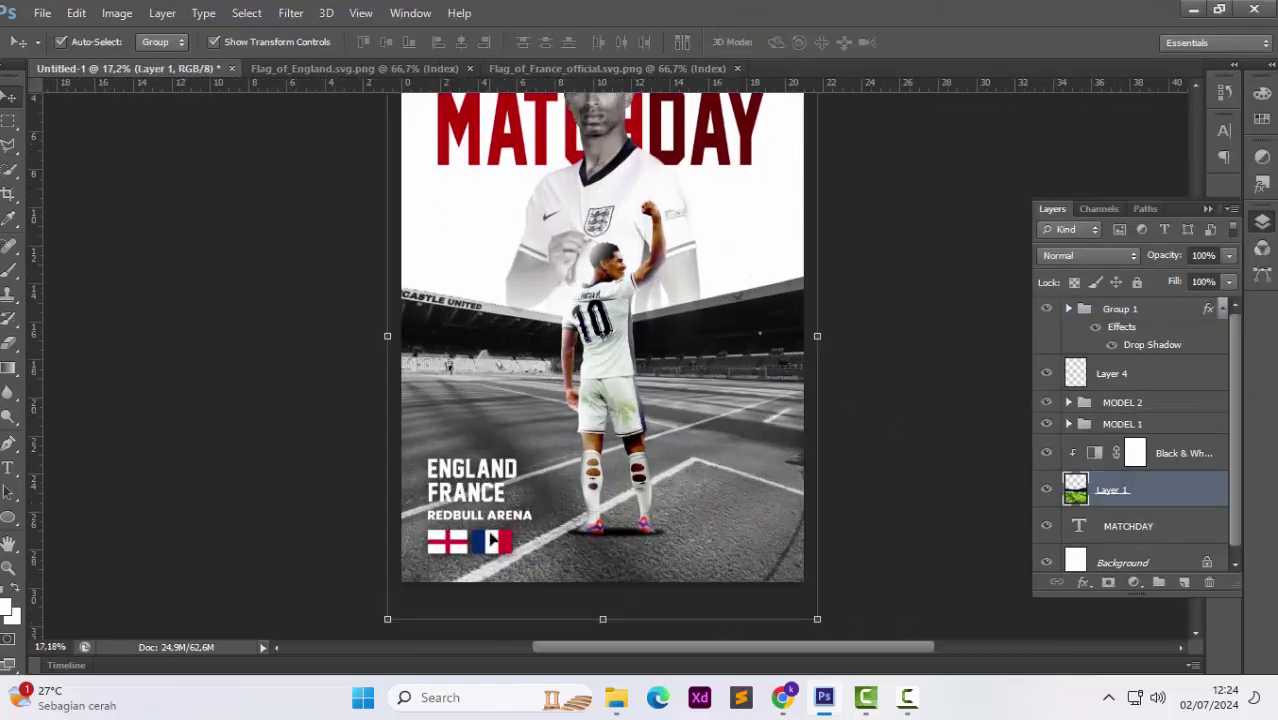
drag(493, 541, 494, 542)
click(386, 484)
scroll(416, 474, down, 2)
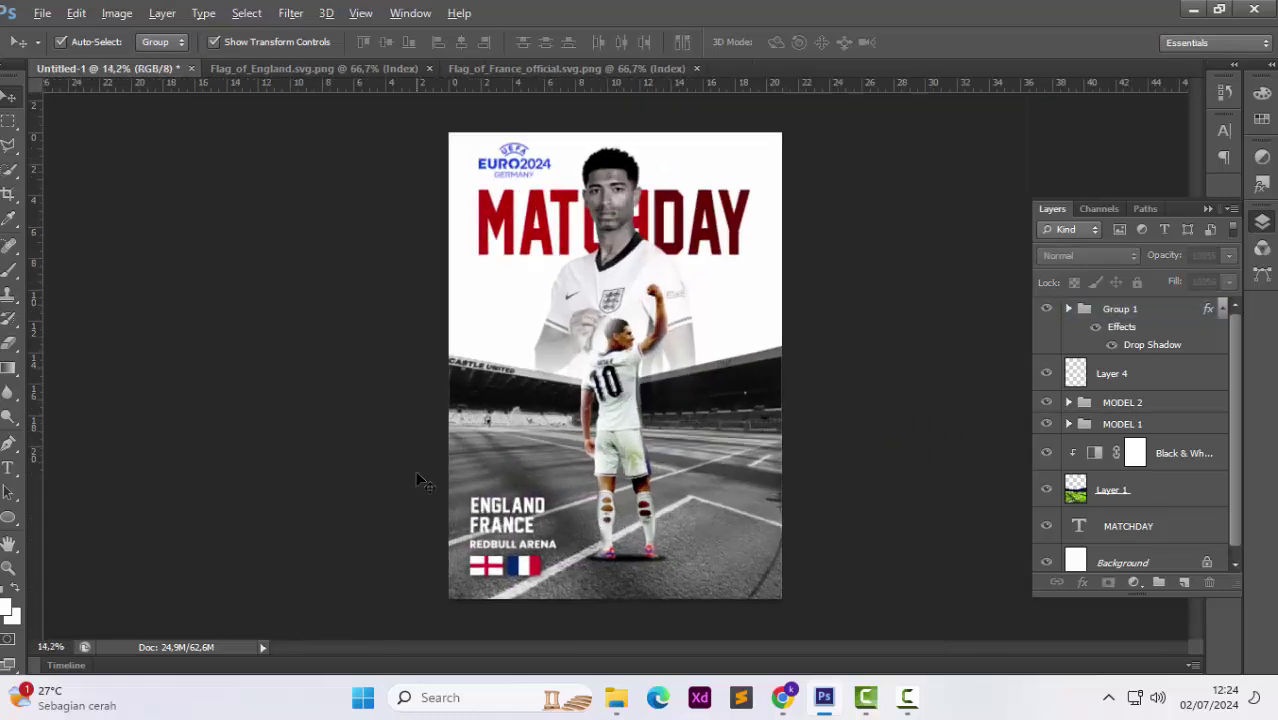
scroll(416, 474, up, 2)
scroll(424, 466, down, 1)
scroll(430, 470, up, 2)
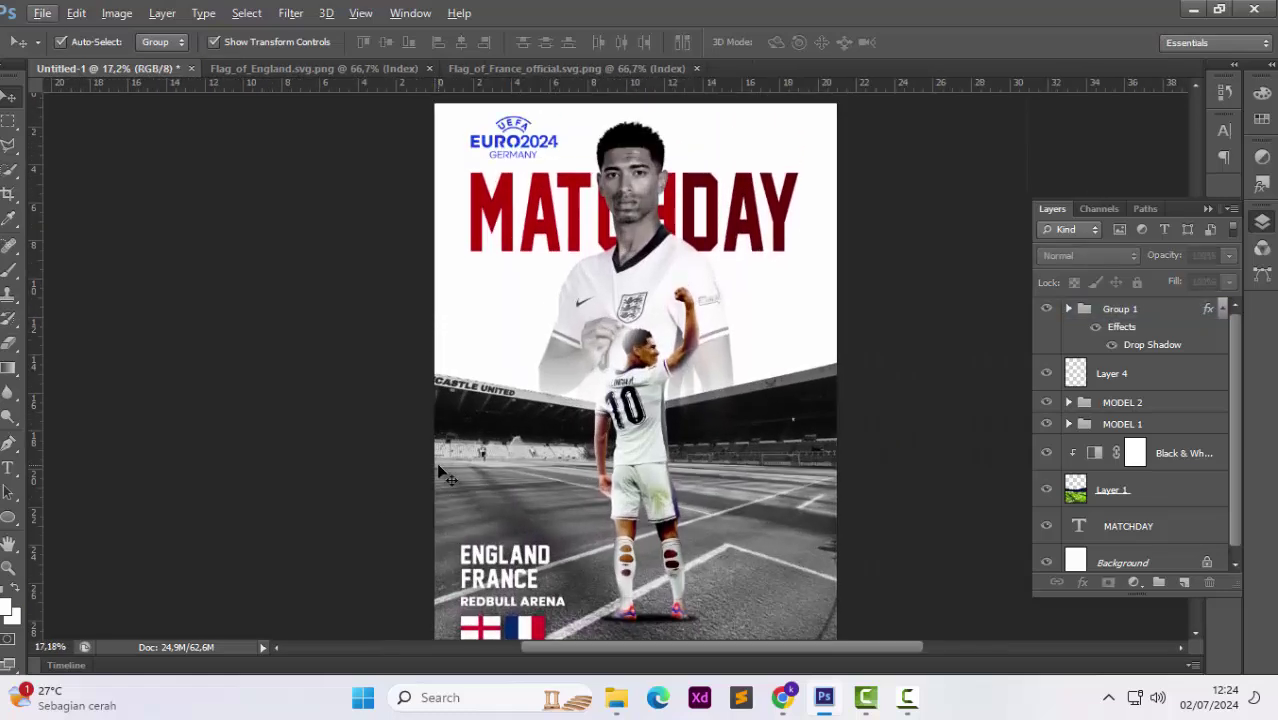
scroll(440, 472, up, 1)
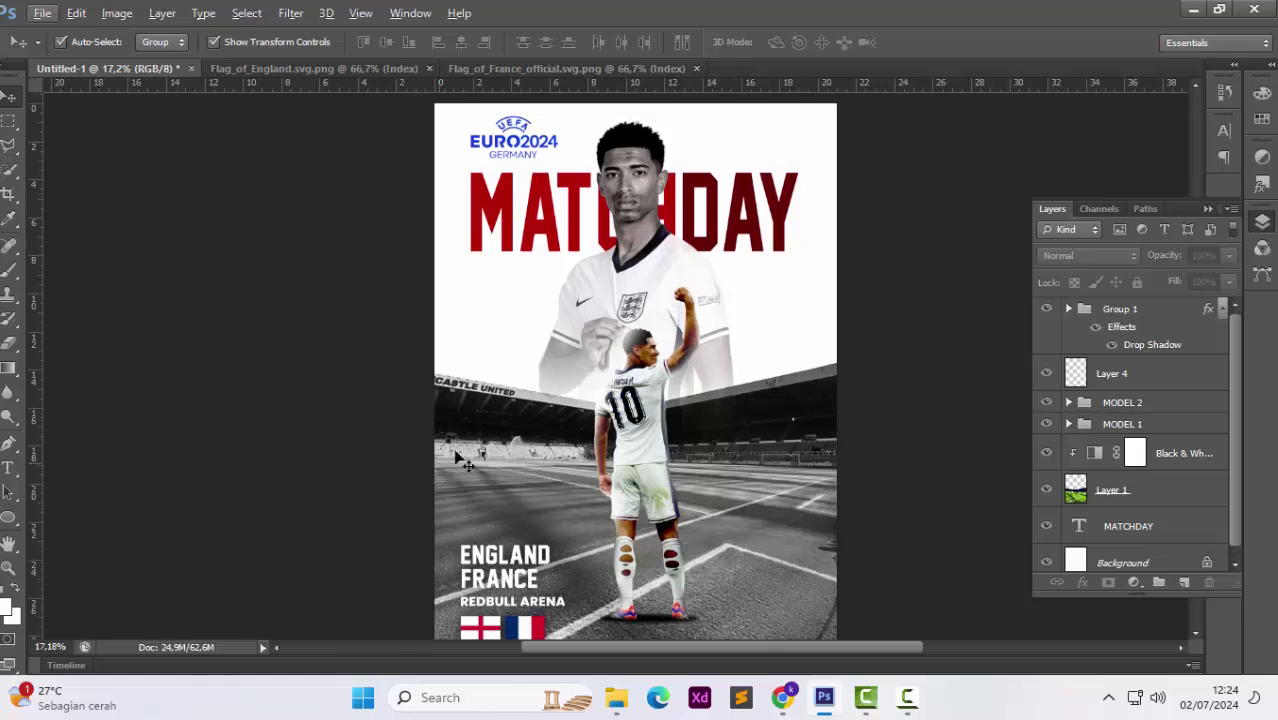
scroll(465, 450, down, 2)
scroll(484, 437, up, 1)
scroll(480, 435, down, 1)
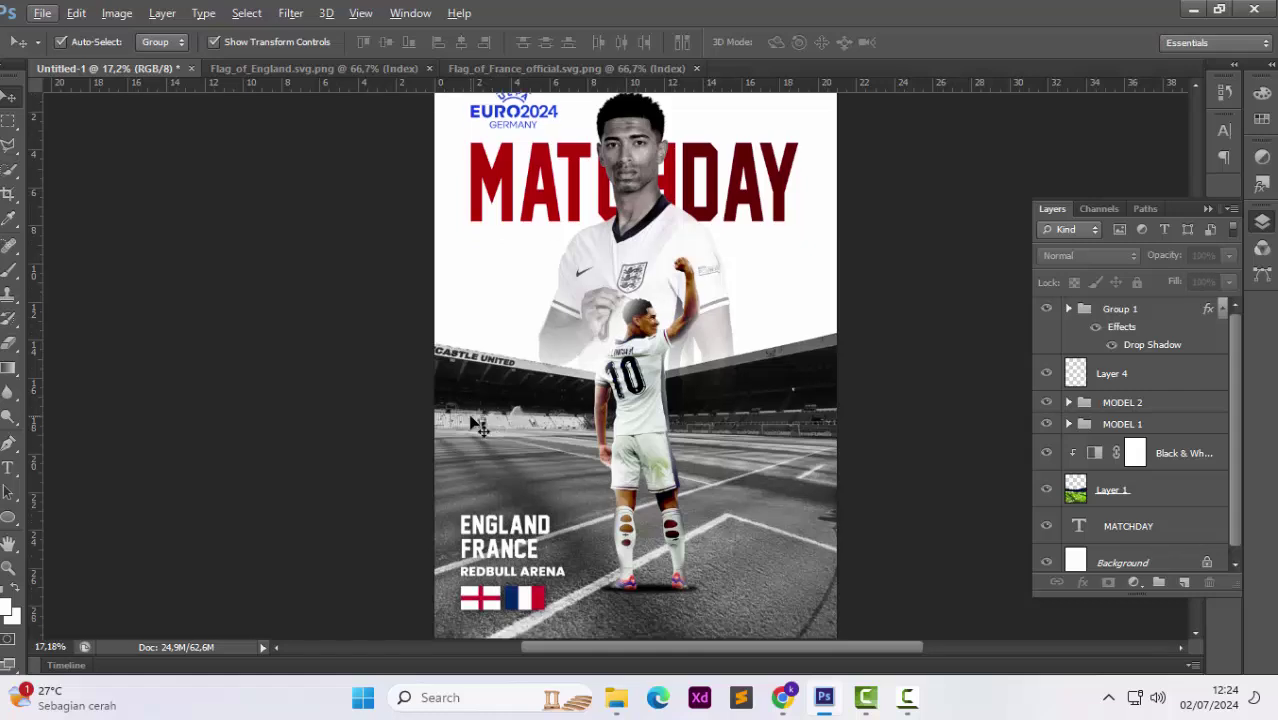
scroll(478, 425, down, 2)
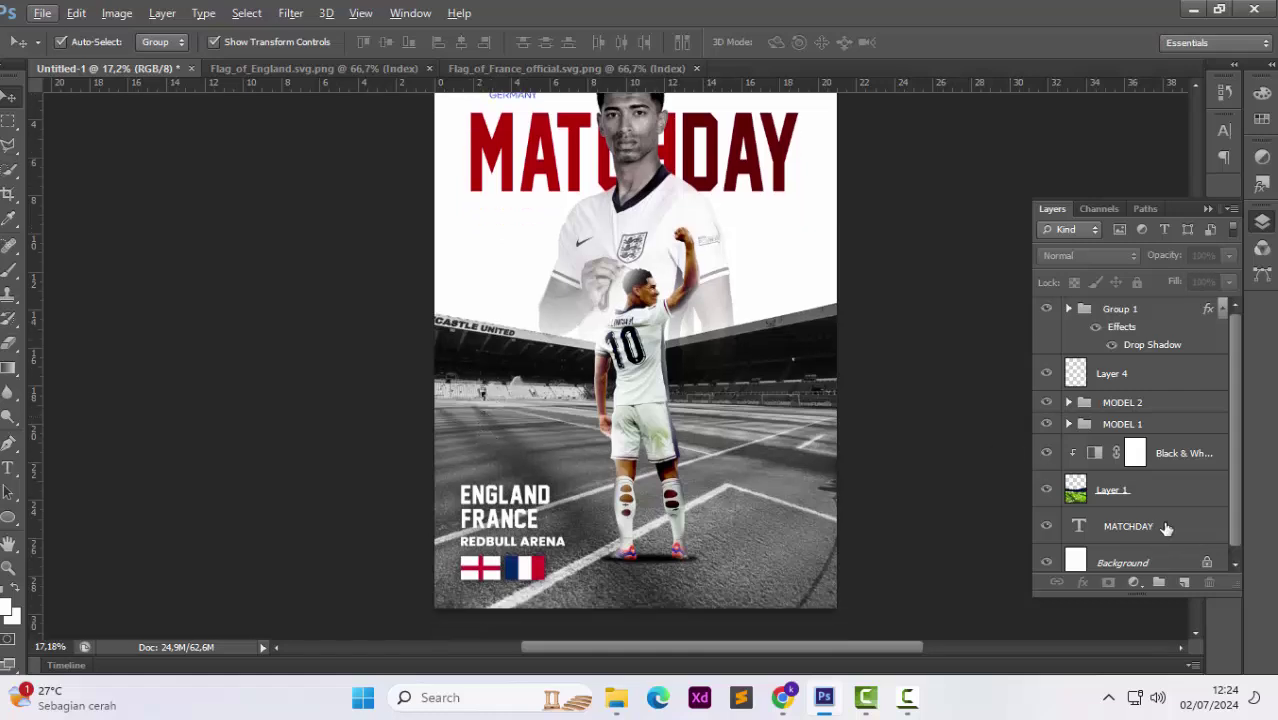
Draw a white ellipse about 822 by 1787 px over the foreground player on a new layer.
click(1185, 583)
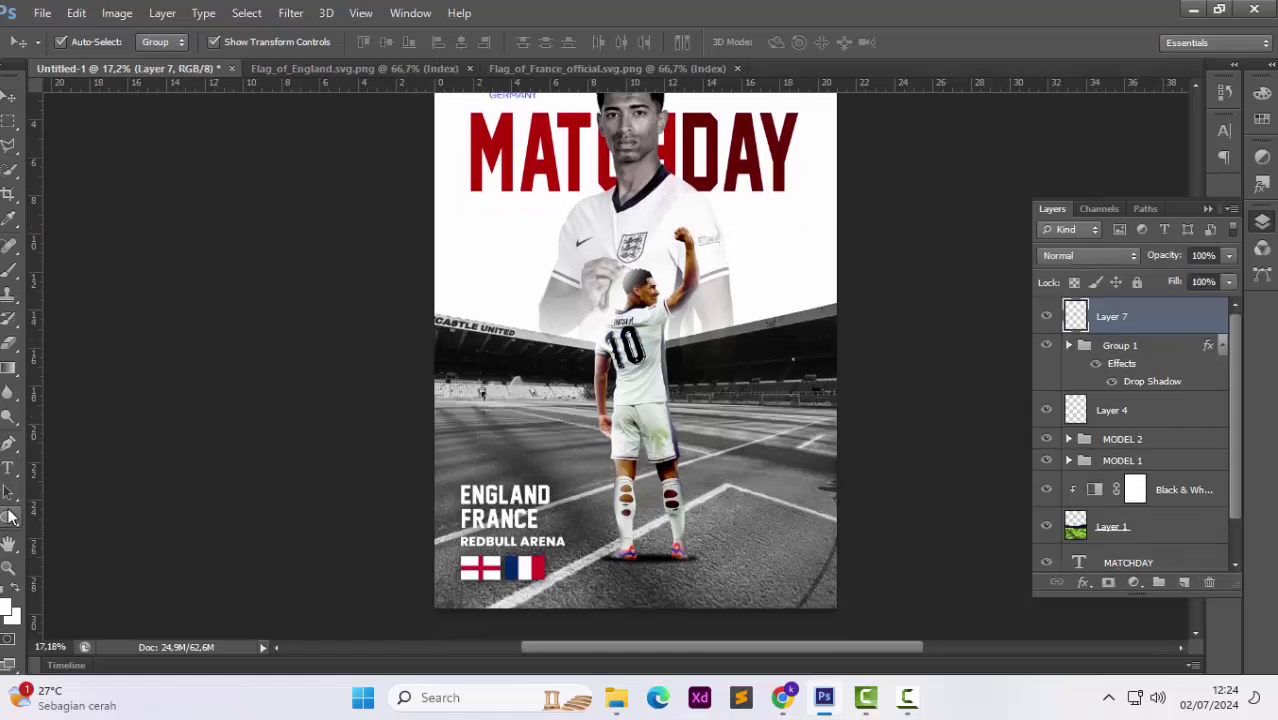
key(u)
drag(604, 281, 730, 568)
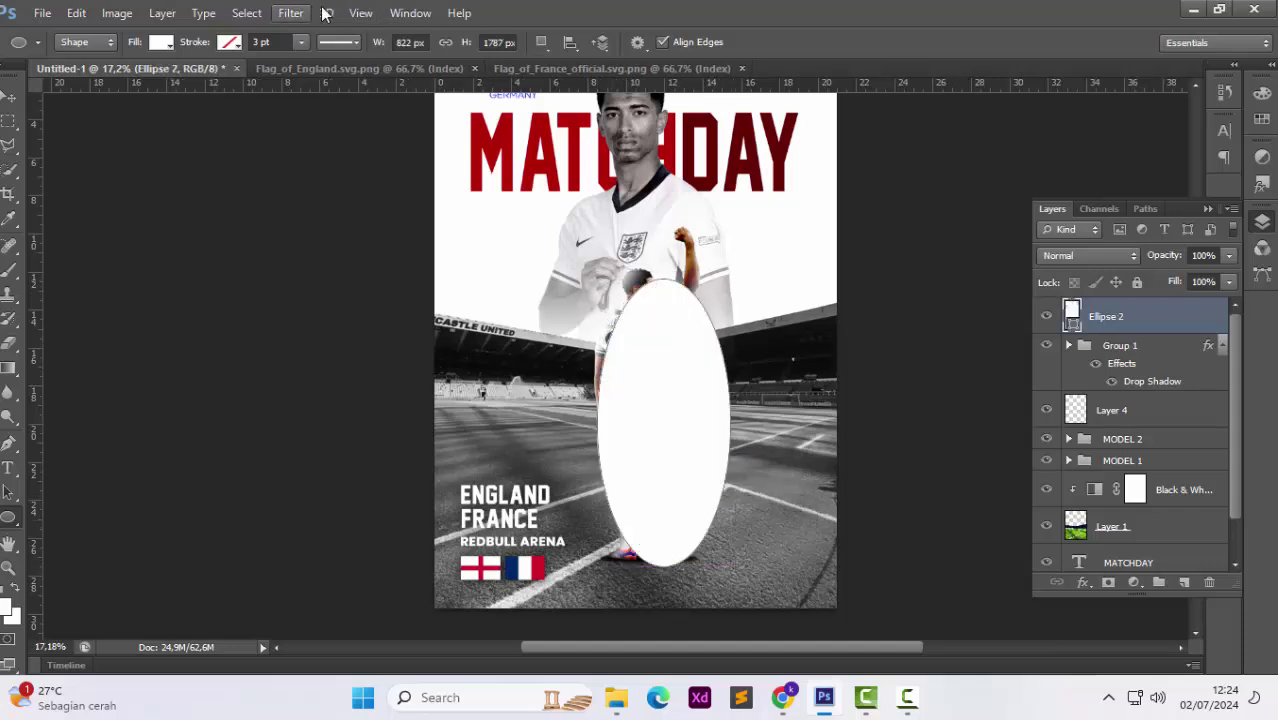
Rasterize the white ellipse and blur it strongly with Gaussian Blur into a soft glow.
click(360, 13)
mouse_move(345, 203)
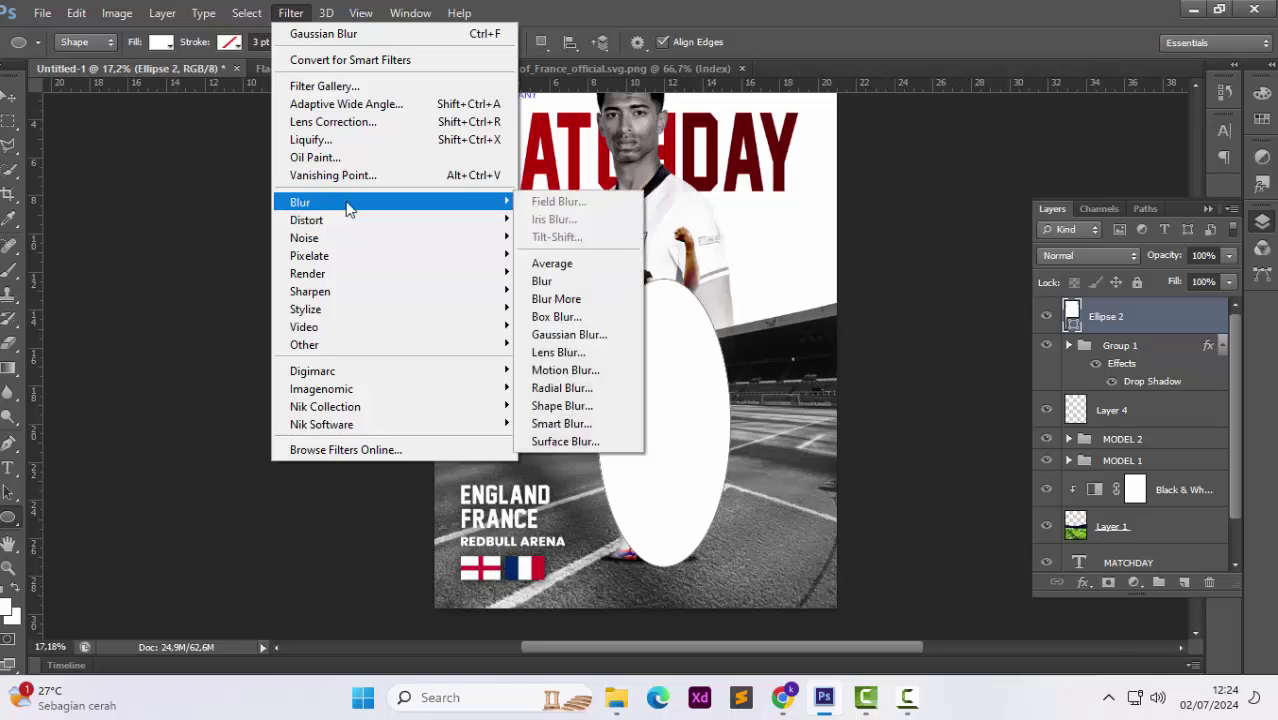
click(564, 338)
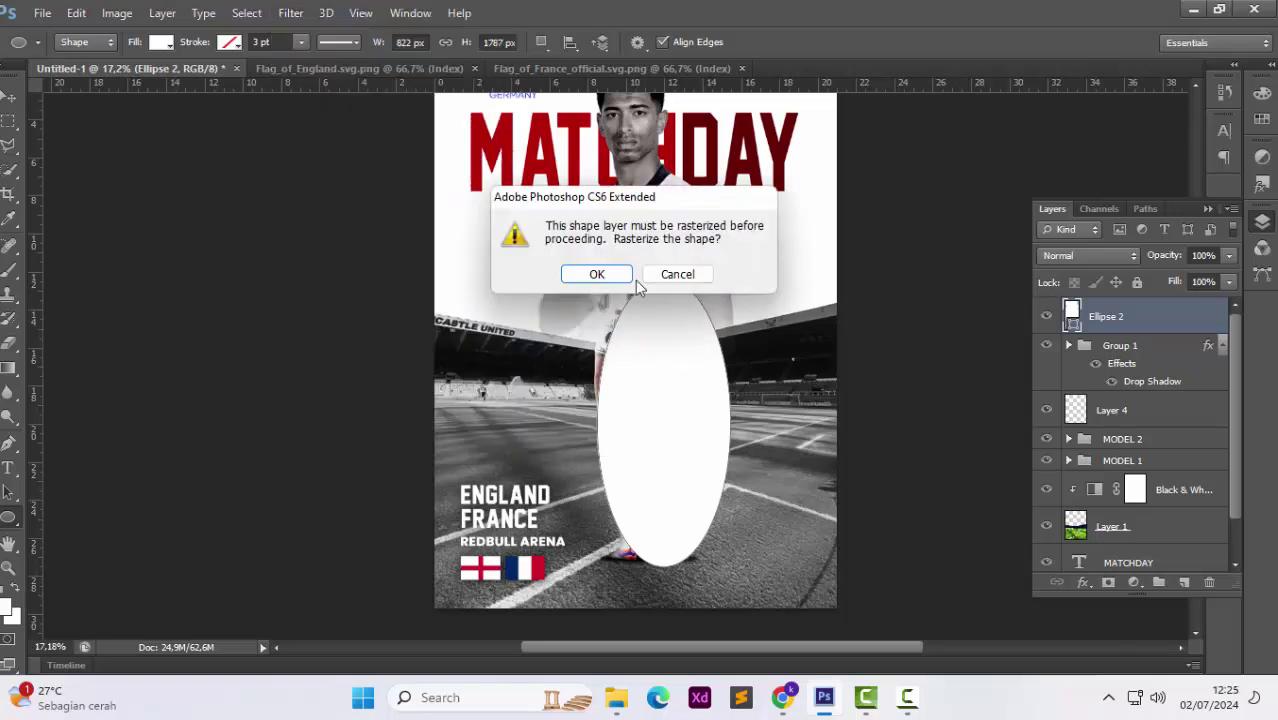
click(597, 271)
drag(884, 388, 954, 386)
click(1050, 138)
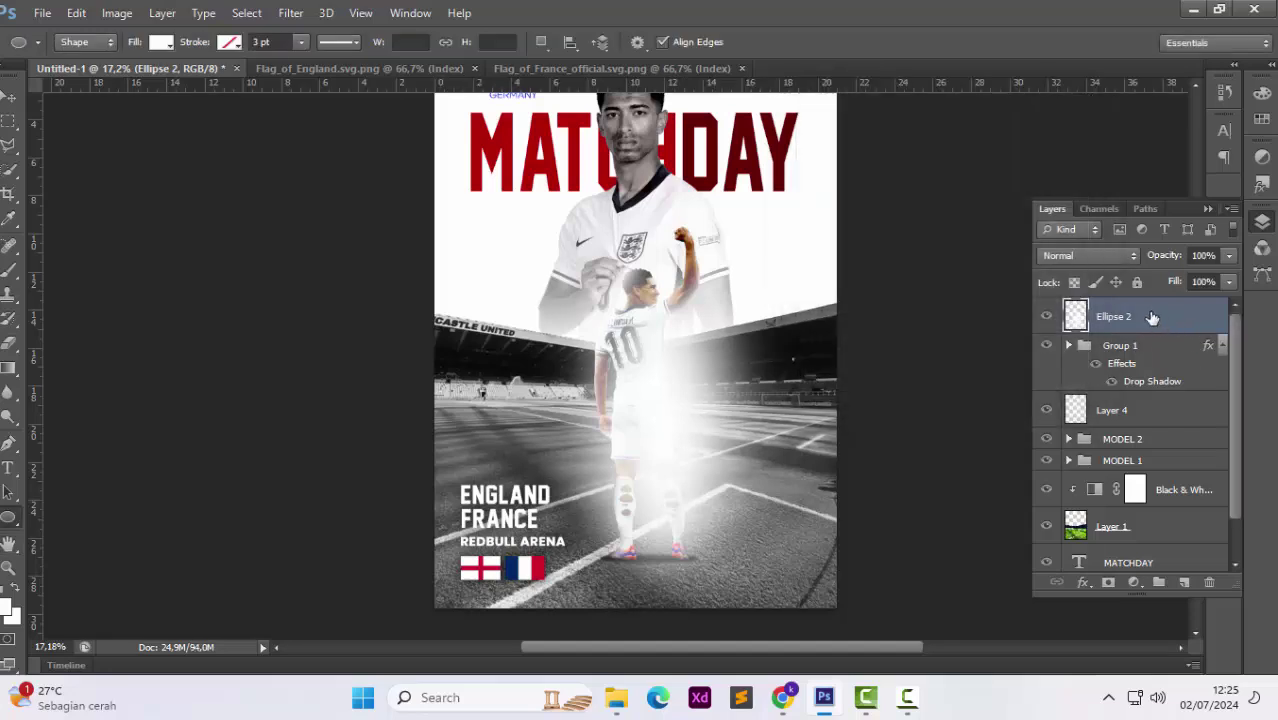
Place the glow layer below the MODEL 1 group, narrow it to about 69% width and centre it behind the foreground player.
drag(1152, 317, 1070, 476)
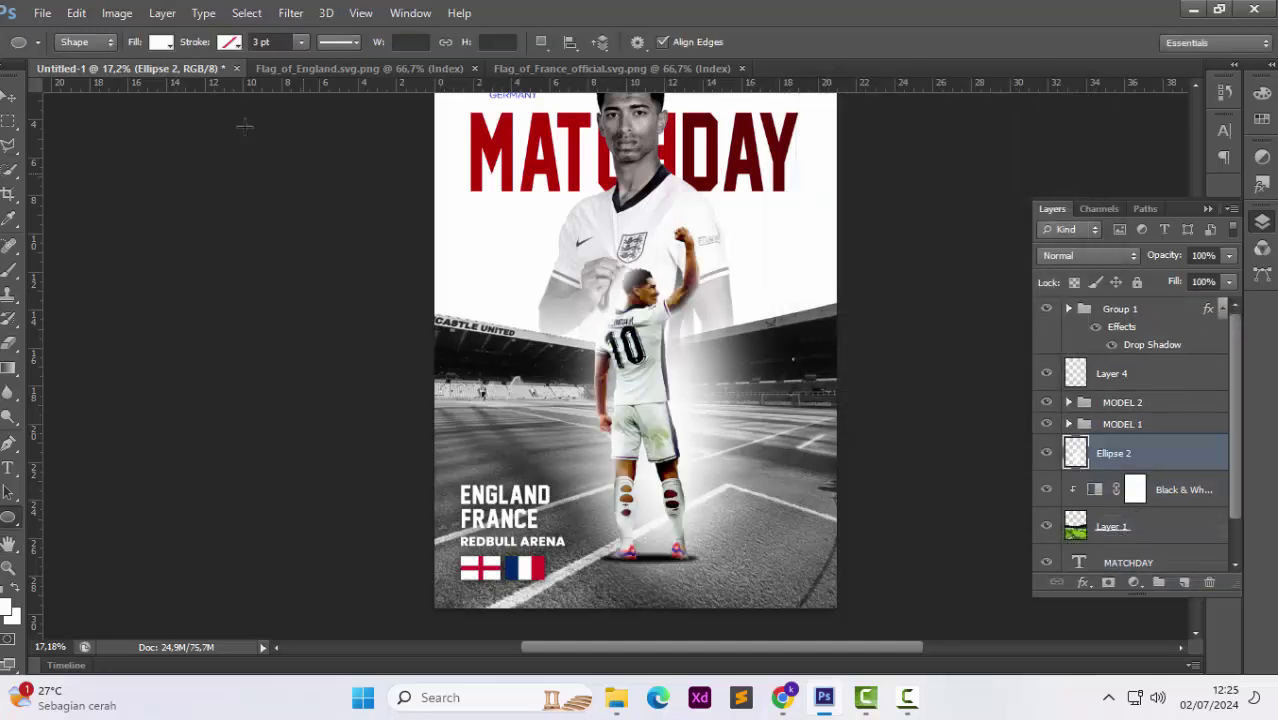
click(10, 98)
drag(712, 408, 696, 408)
drag(788, 407, 691, 361)
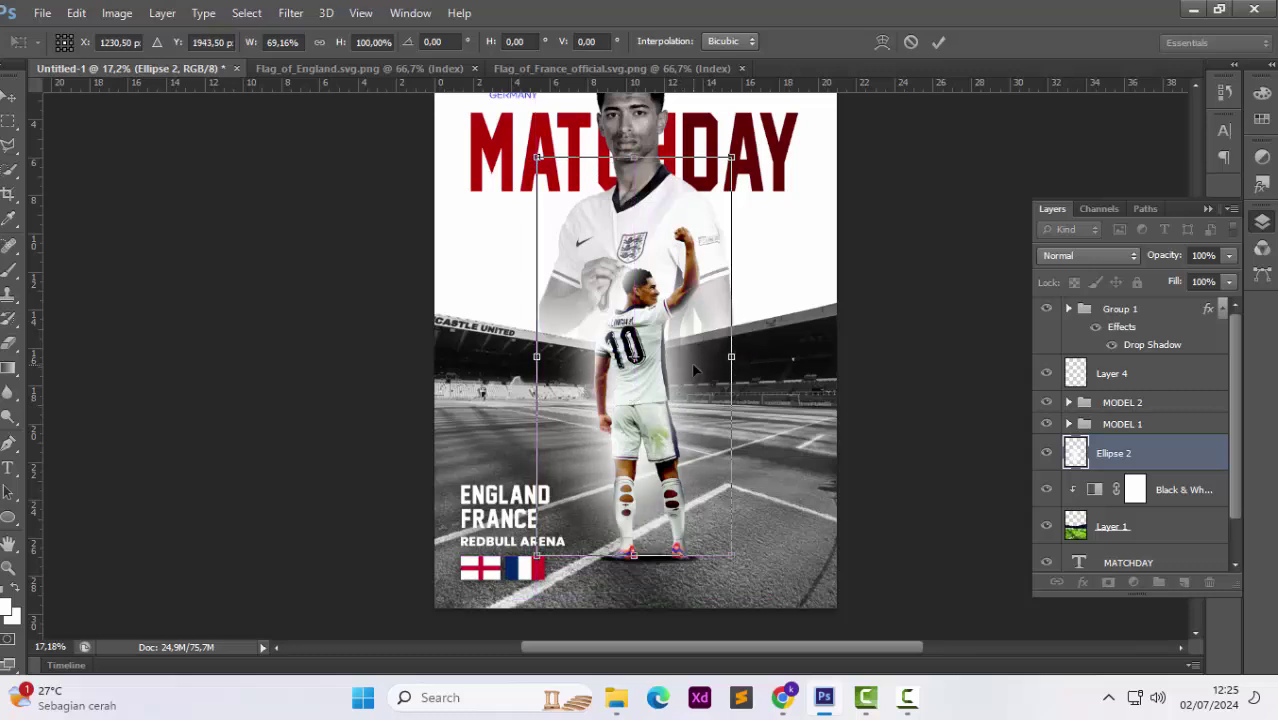
key(Return)
click(835, 399)
Apply a Gaussian Blur with a 4.9 px radius to the stadium image on Layer 1.
key(ctrl+minus)
scroll(845, 404, up, 3)
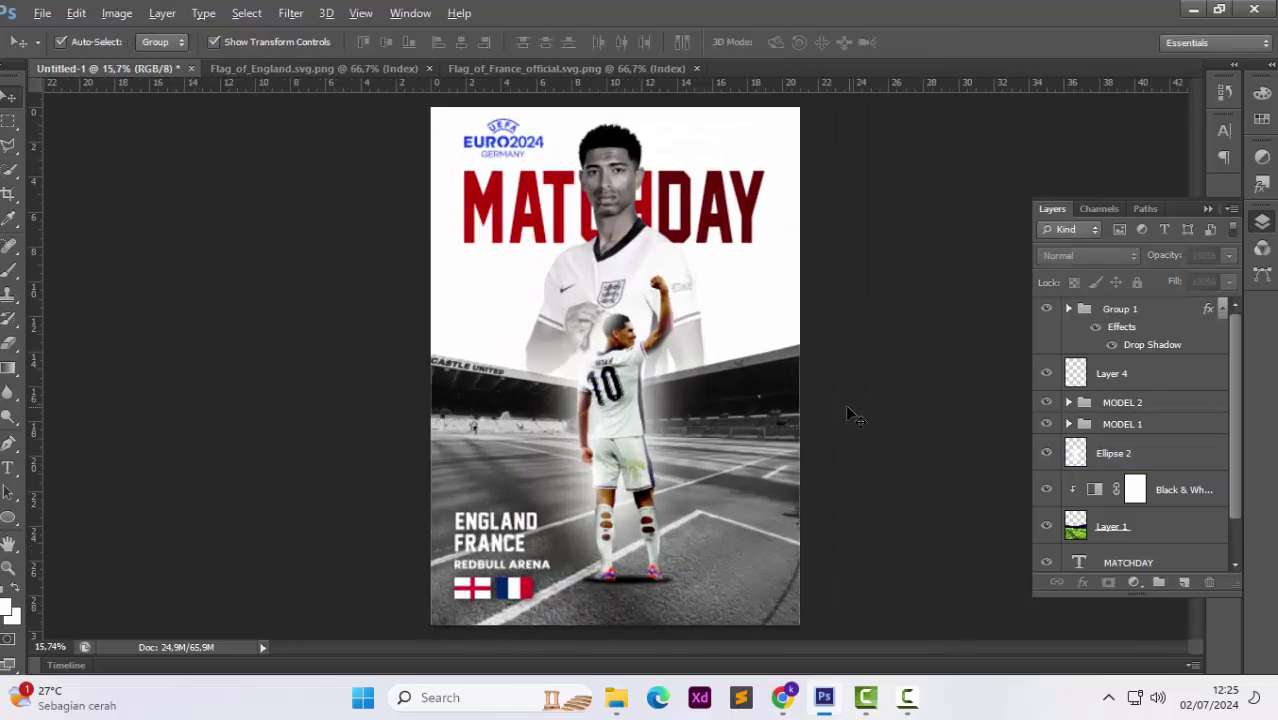
scroll(836, 395, up, 1)
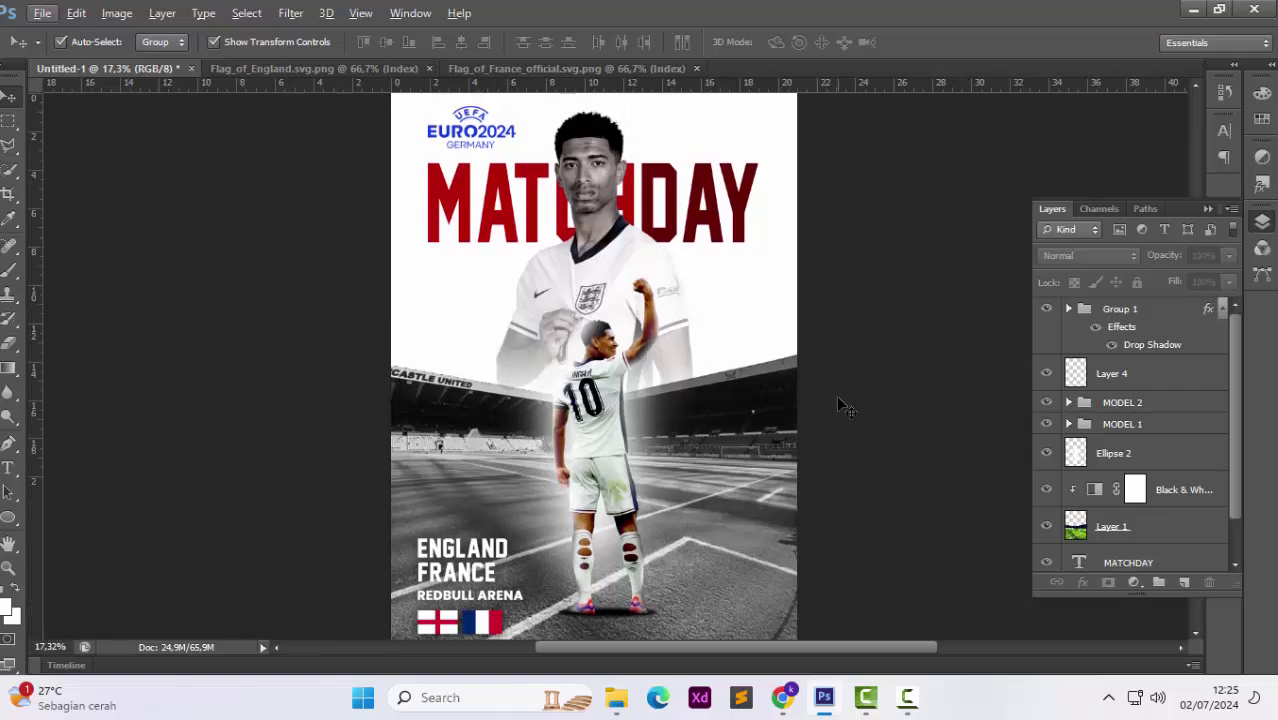
scroll(836, 395, down, 2)
scroll(834, 397, up, 2)
scroll(820, 430, down, 1)
click(1080, 526)
click(291, 12)
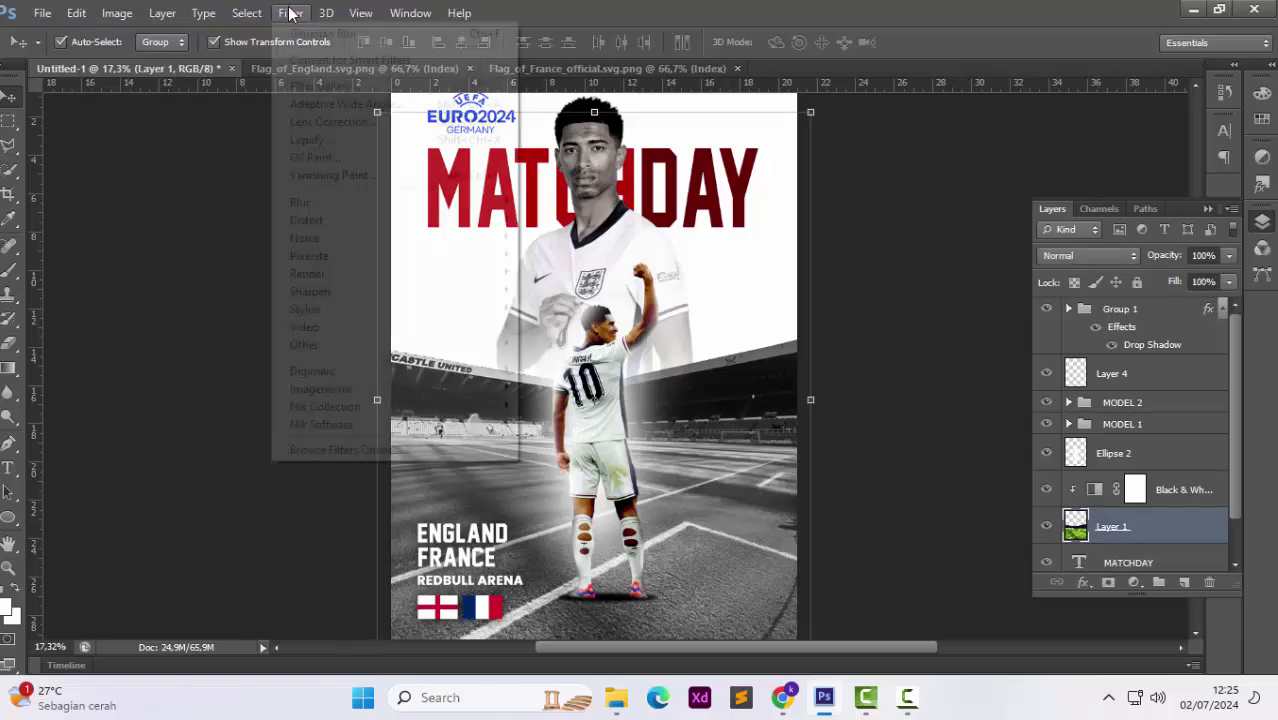
mouse_move(340, 205)
click(552, 332)
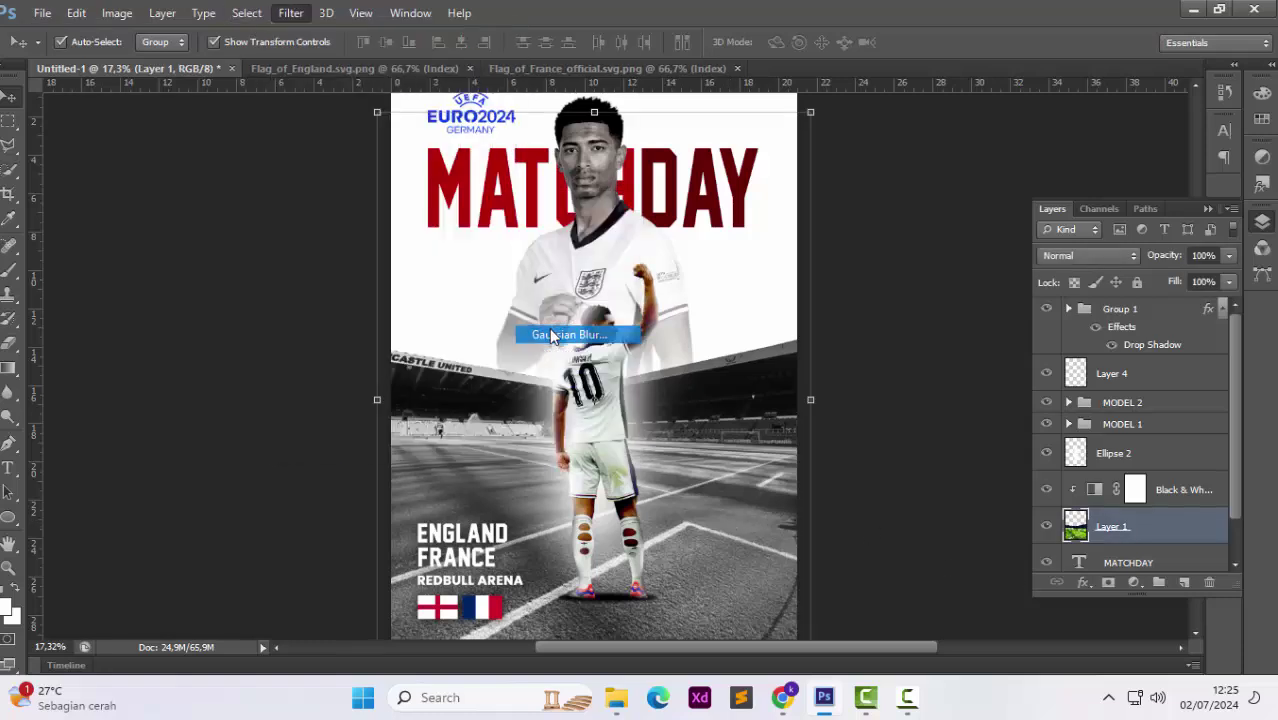
mouse_move(868, 391)
mouse_down()
mouse_move(852, 387)
mouse_move(890, 389)
mouse_move(857, 388)
mouse_up()
click(1052, 137)
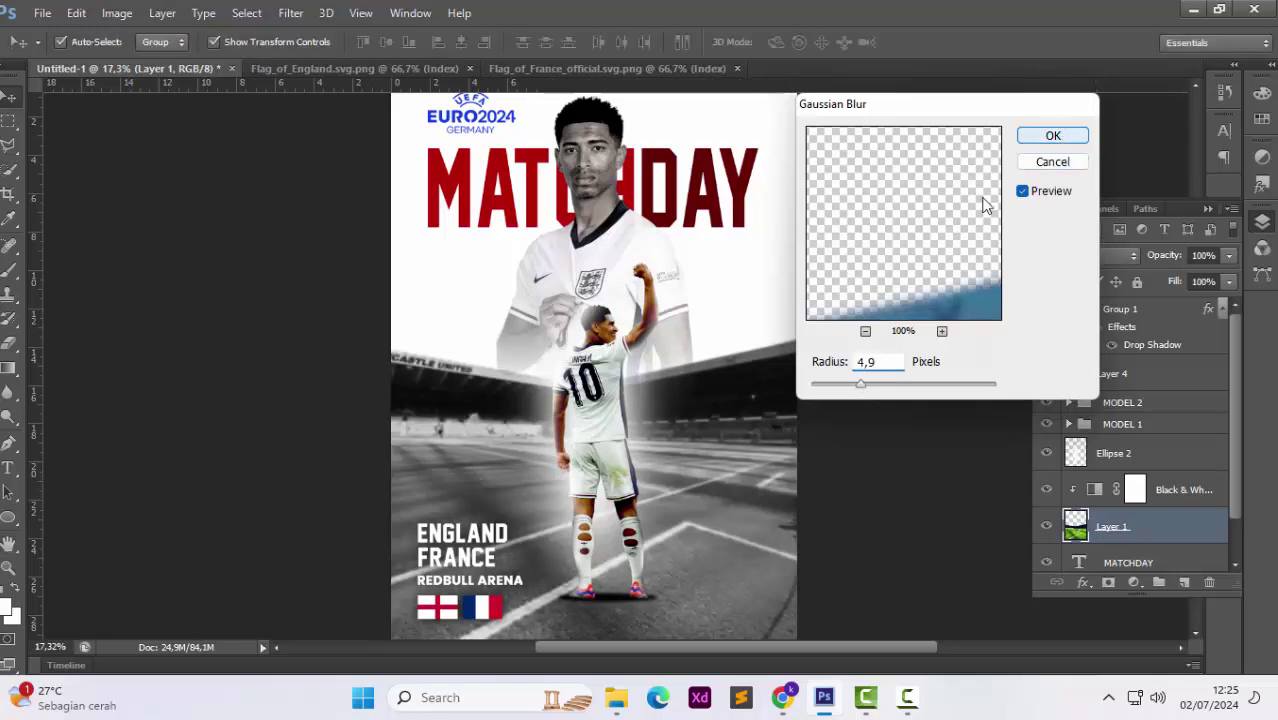
Fade the bottom edge of the stadium image on Layer 1 into mist using the Eraser with a 2100 px smoke-shaped brush.
click(8, 270)
scroll(401, 471, down, 1)
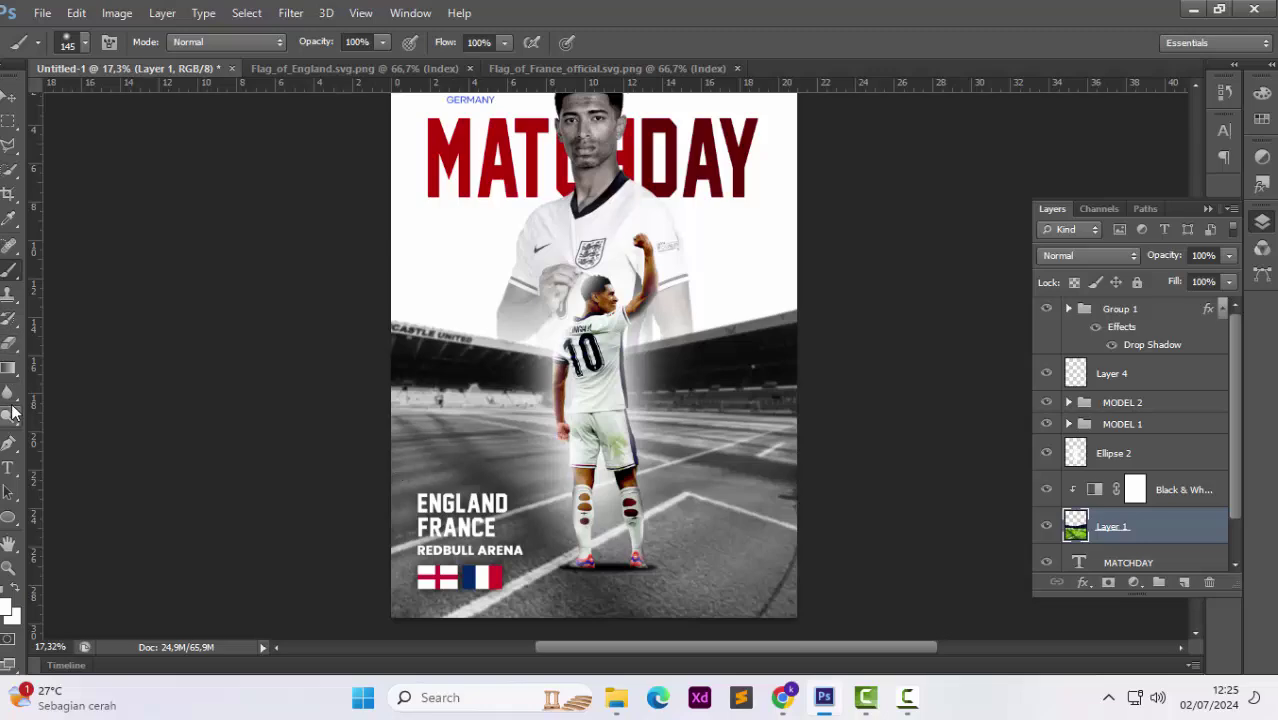
click(9, 343)
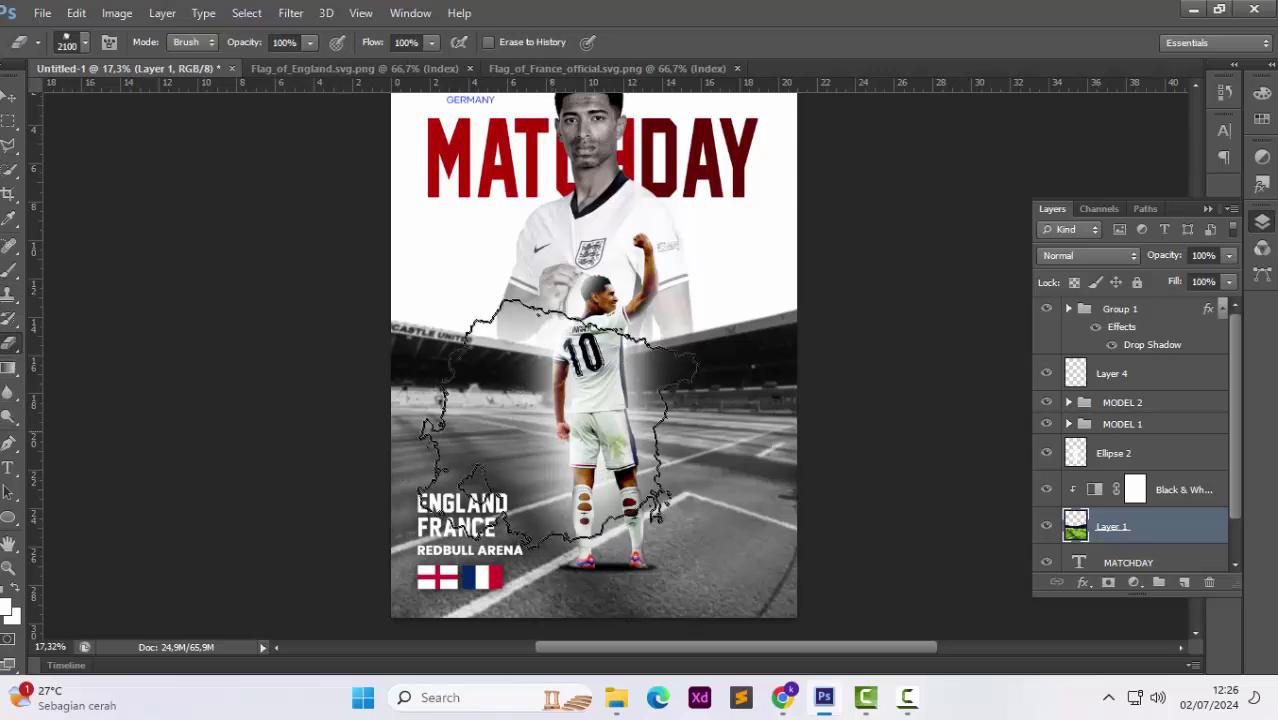
scroll(580, 562, down, 1)
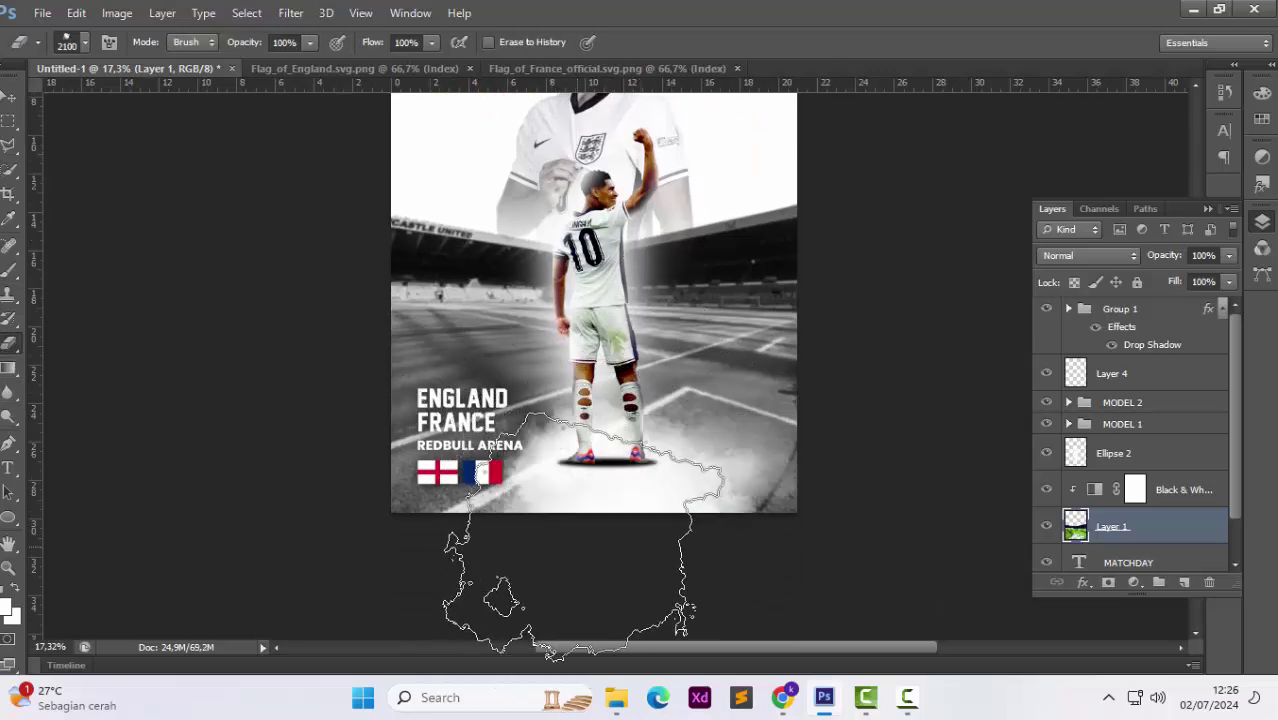
drag(590, 580, 604, 551)
key(ctrl+z)
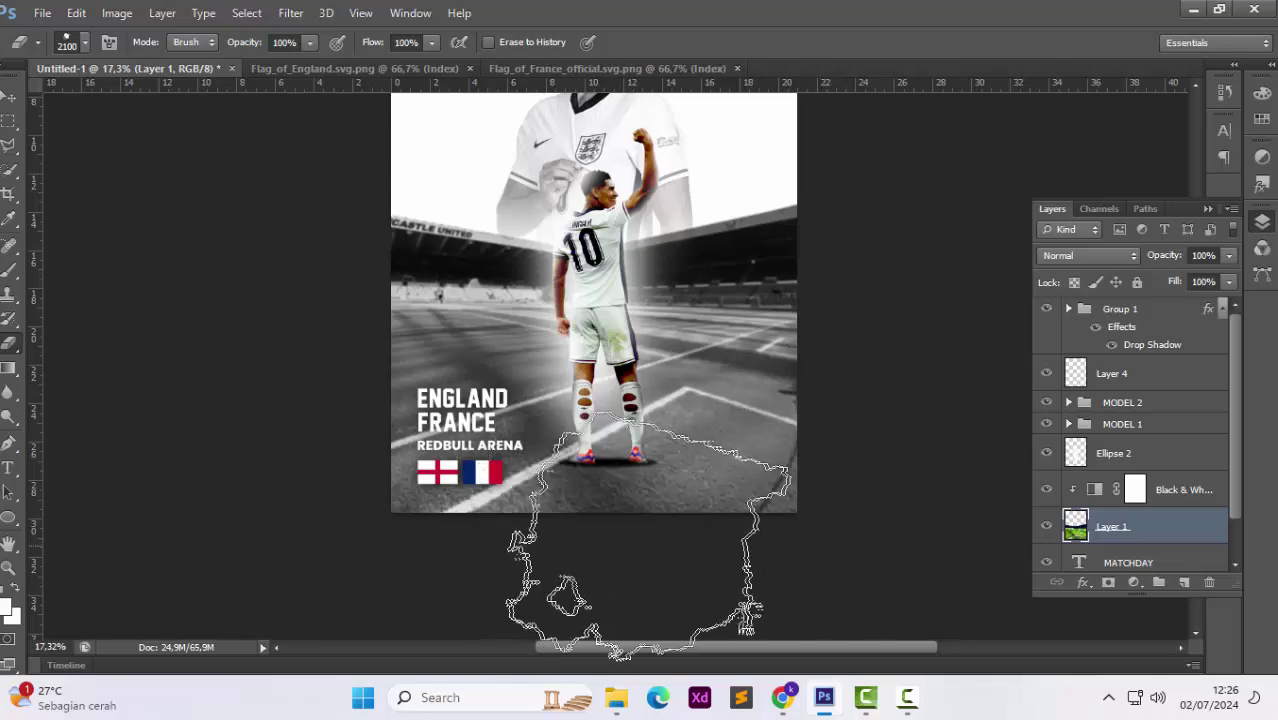
mouse_move(503, 590)
mouse_down()
mouse_move(585, 640)
mouse_move(470, 630)
mouse_move(750, 615)
mouse_move(497, 615)
mouse_up()
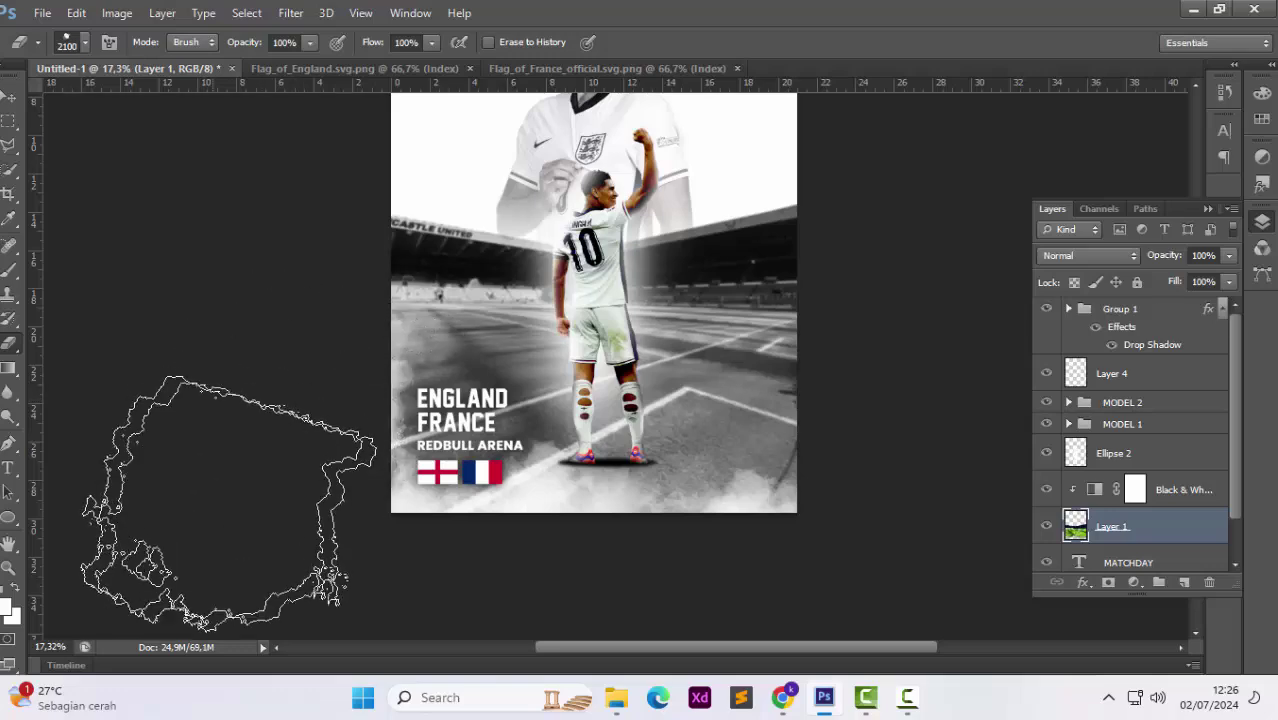
Erase the left and right edges of the stadium image into mist with the same smoke-shaped brush.
scroll(250, 430, up, 2)
scroll(400, 450, down, 2)
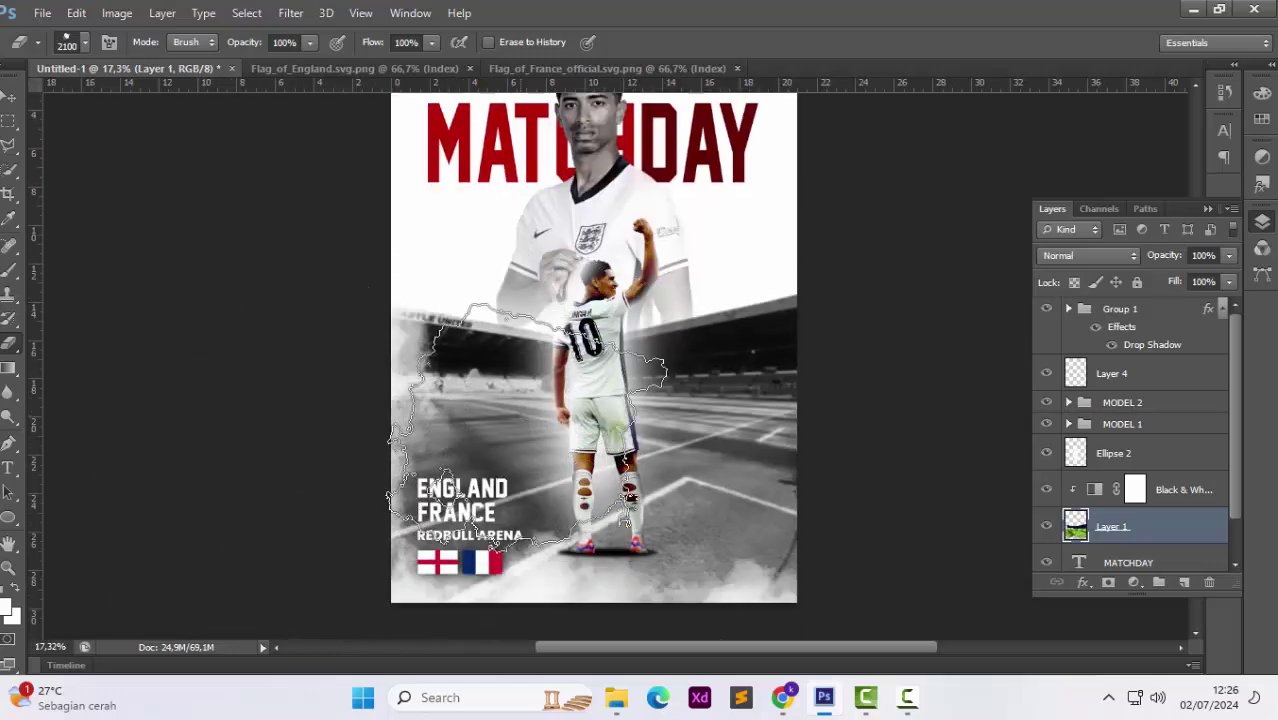
scroll(647, 477, down, 2)
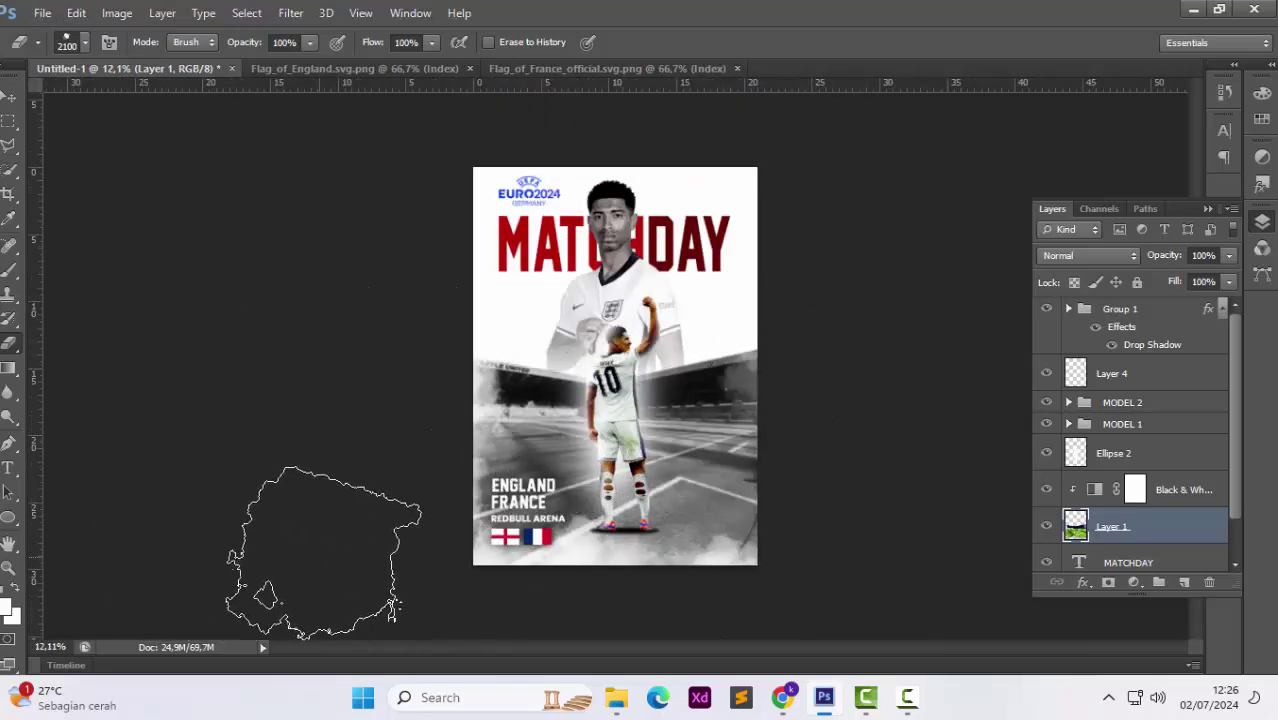
scroll(370, 305, down, 1)
scroll(360, 320, up, 1)
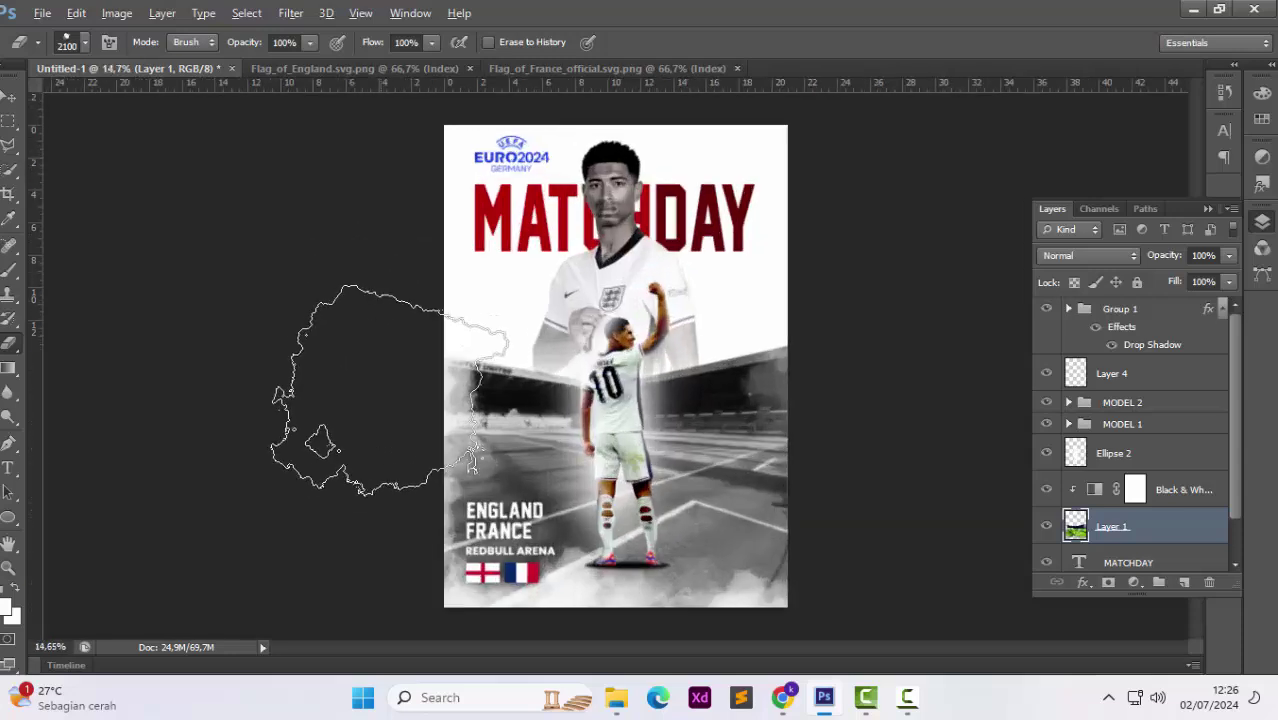
Deselect the stadium layer and close the England and France flag documents.
click(20, 95)
click(117, 178)
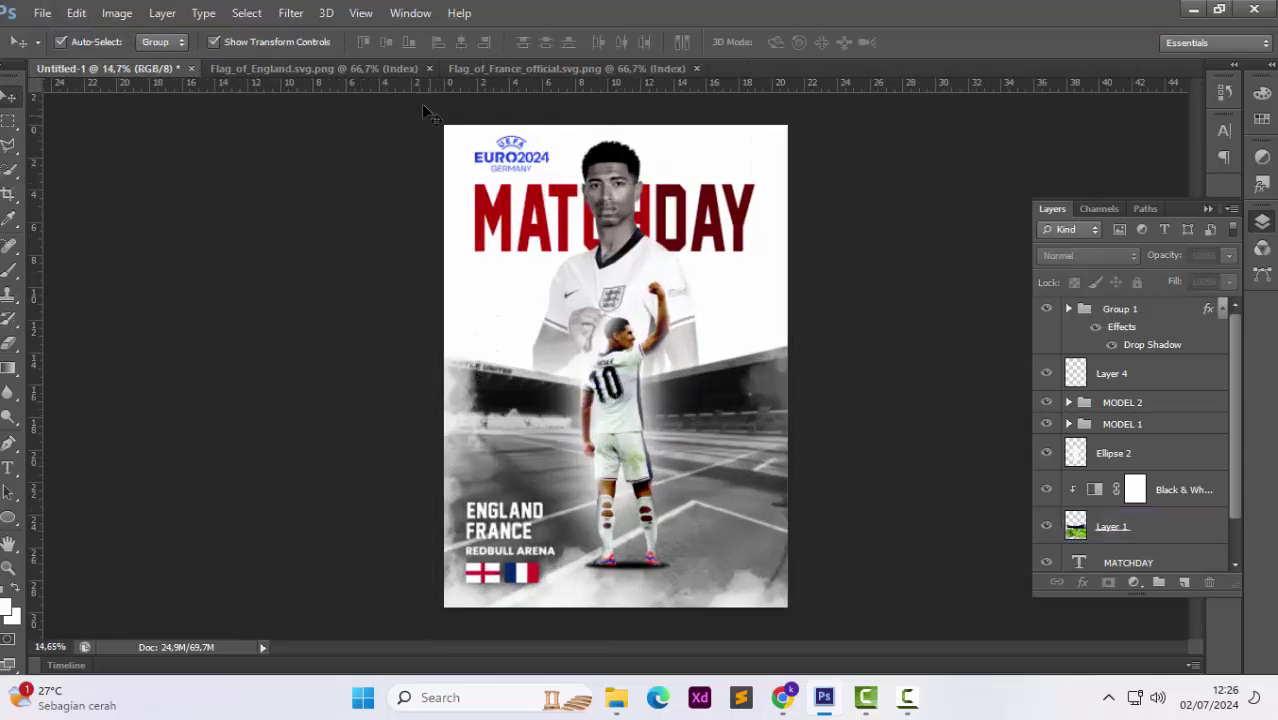
click(428, 68)
click(458, 68)
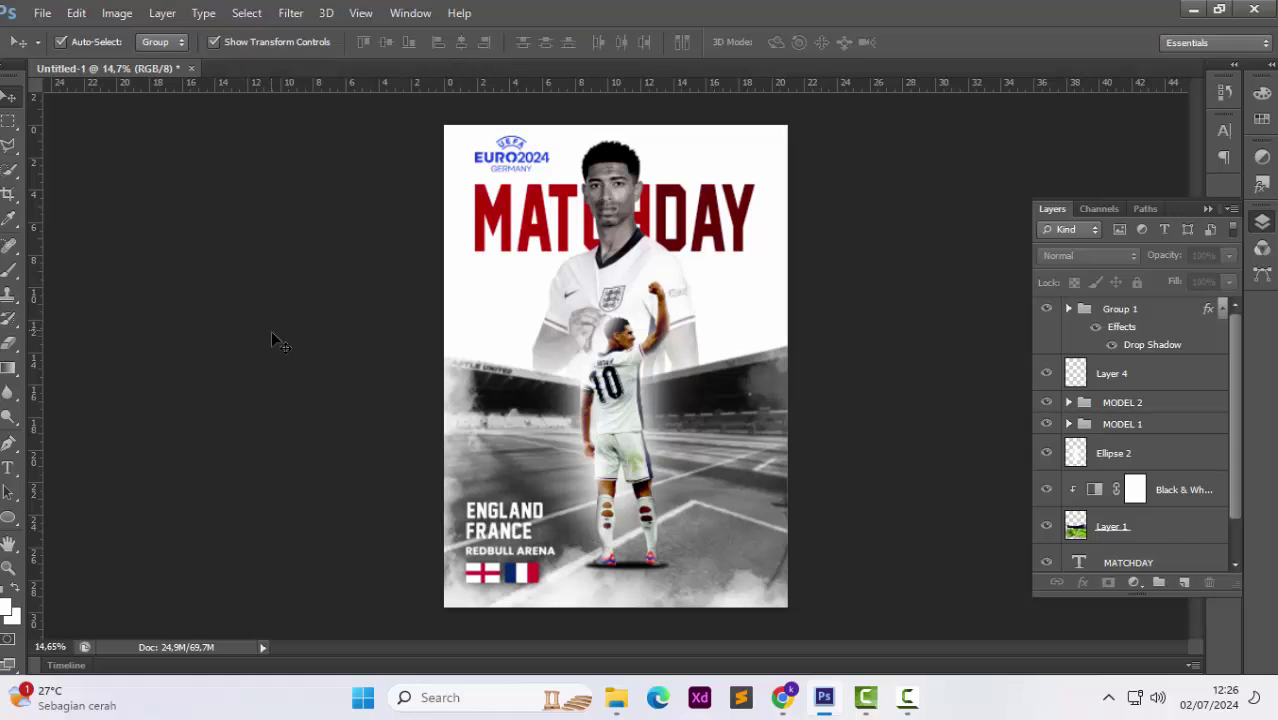
scroll(337, 371, up, 1)
scroll(405, 391, right, 1)
scroll(405, 391, up, 2)
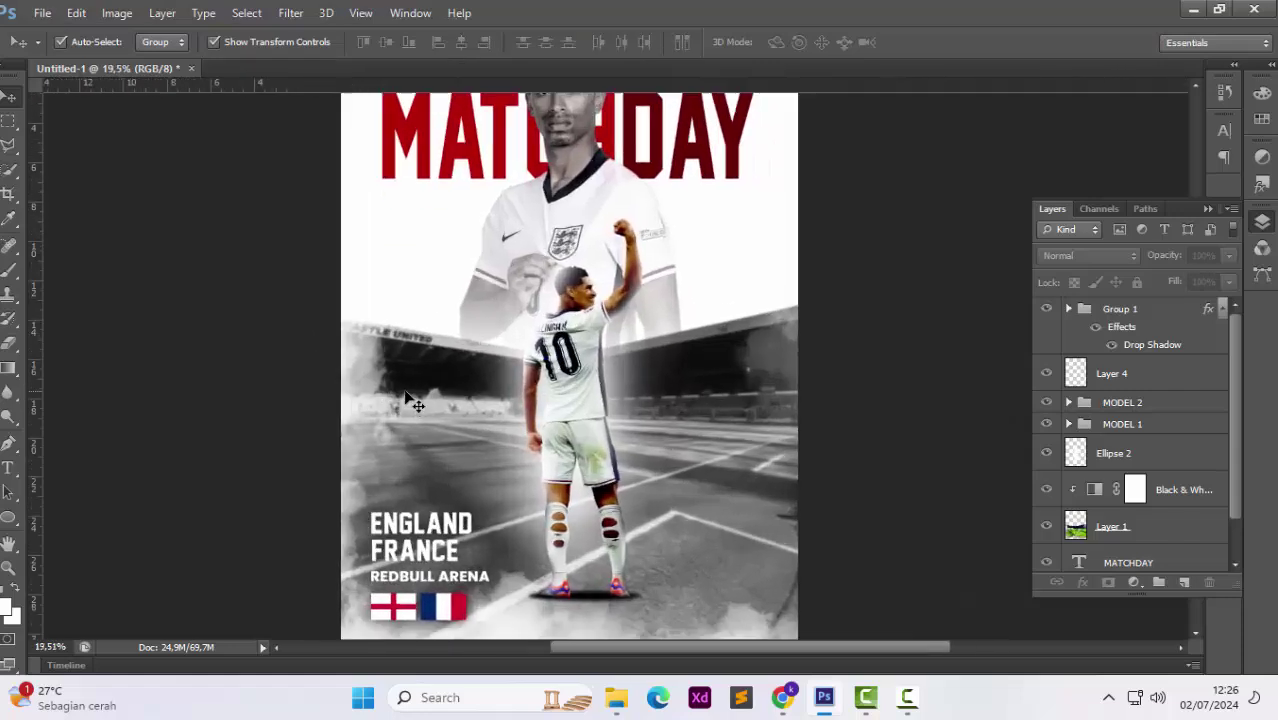
scroll(405, 391, down, 3)
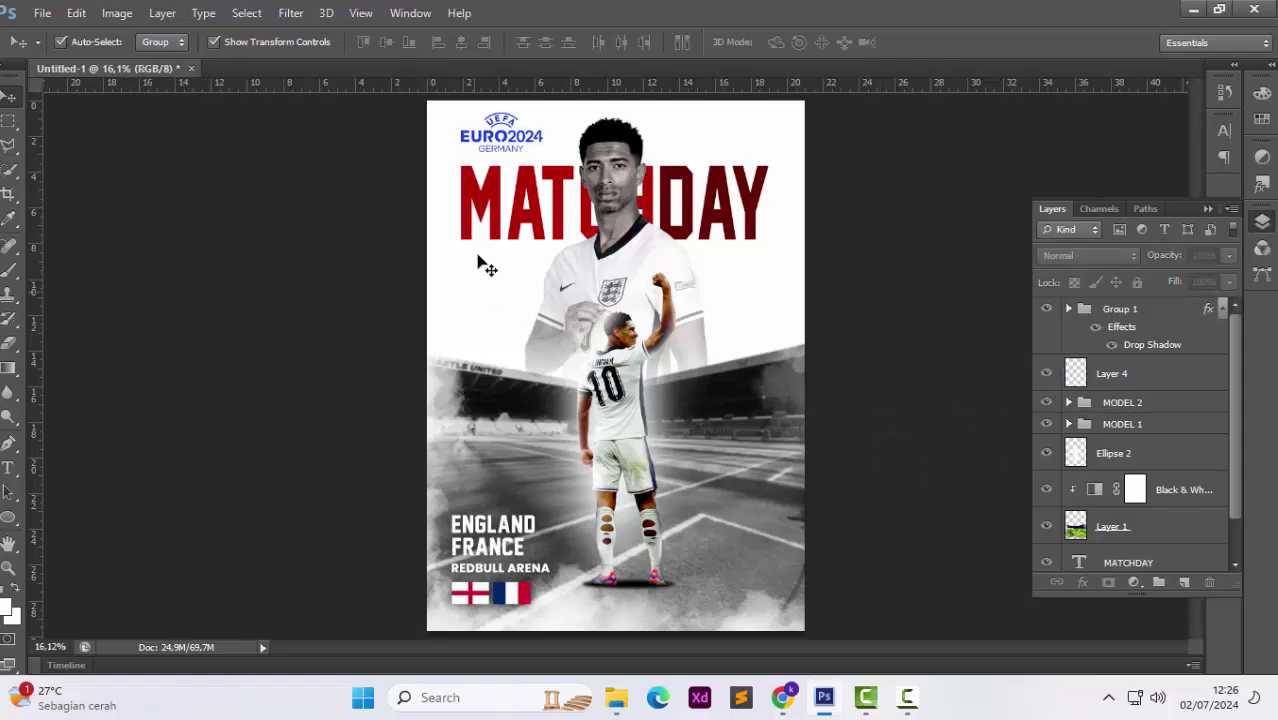
click(510, 140)
click(354, 360)
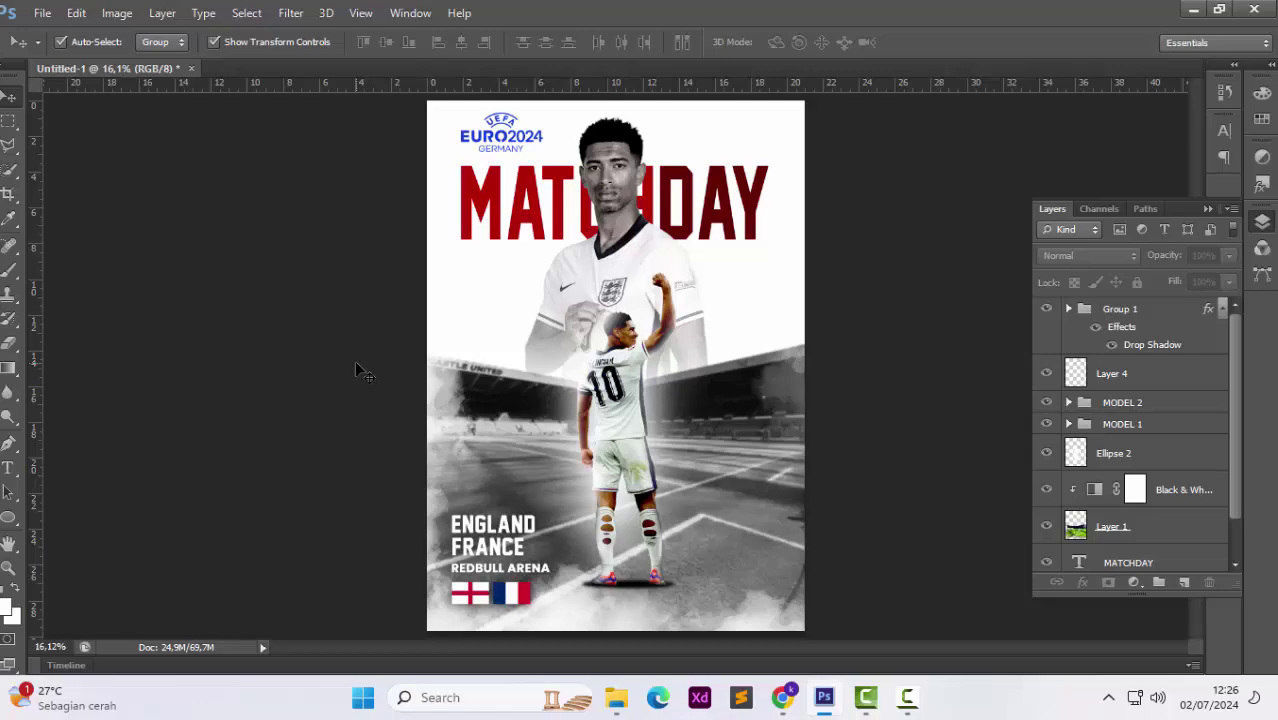